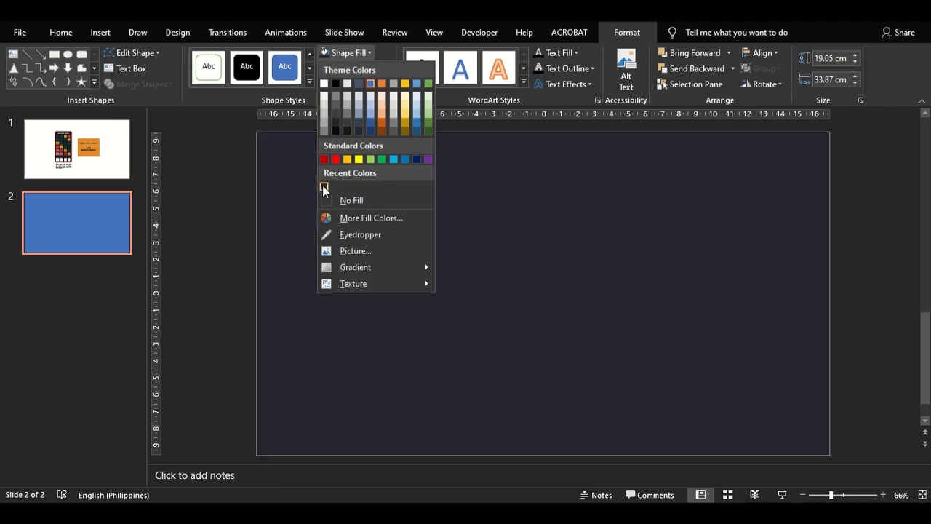
- Fill the front full-slide rectangle on slide 2 with the custom colour #1D1C26
{"action": "left_click", "coordinate": [328, 55]}
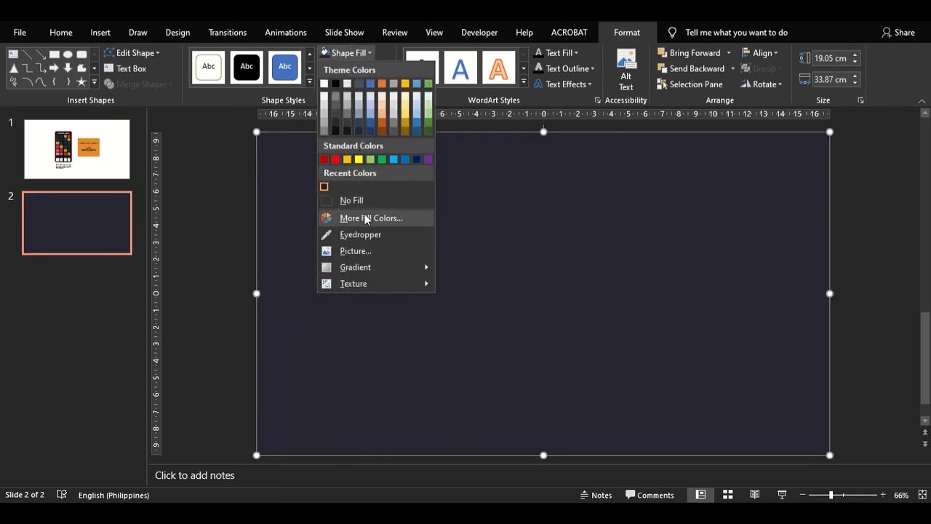
{"action": "left_click", "coordinate": [372, 217]}
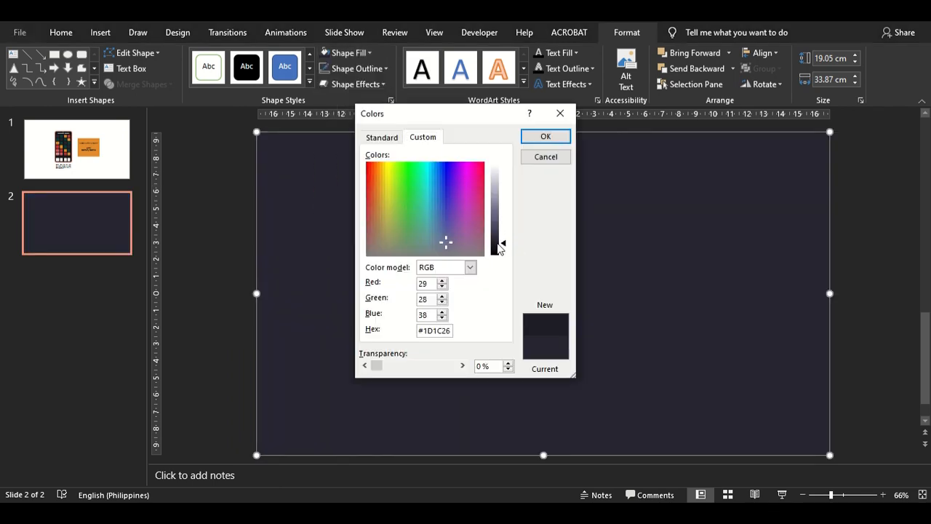
{"action": "left_click", "coordinate": [544, 138]}
- Shrink the darker rectangle to about 15.9 × 28.2 cm and centre it horizontally and vertically on the slide
{"action": "left_click_drag", "start_coordinate": [321, 174], "coordinate": [830, 452]}
{"action": "key", "text": "ctrl+z"}
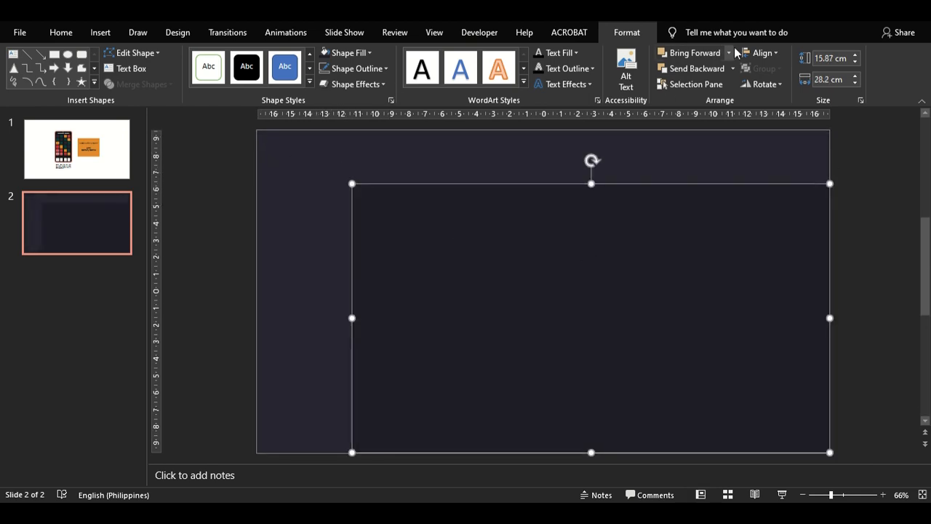
{"action": "left_click", "coordinate": [762, 52]}
{"action": "left_click", "coordinate": [772, 85]}
{"action": "left_click", "coordinate": [762, 52]}
{"action": "left_click", "coordinate": [800, 138]}
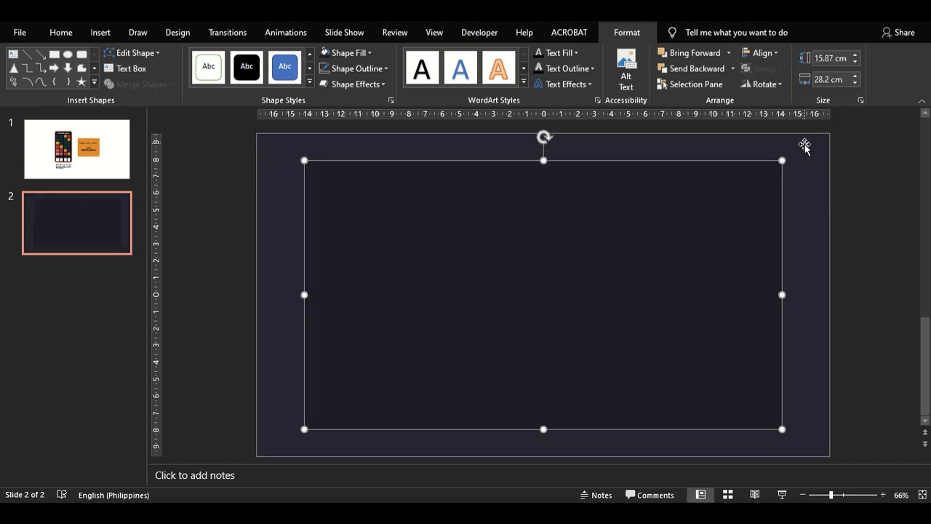
- Reduce the inner dark rectangle further about its centre, to about 14 × 26 cm
{"action": "left_click", "coordinate": [848, 284]}
{"action": "left_click", "coordinate": [337, 171]}
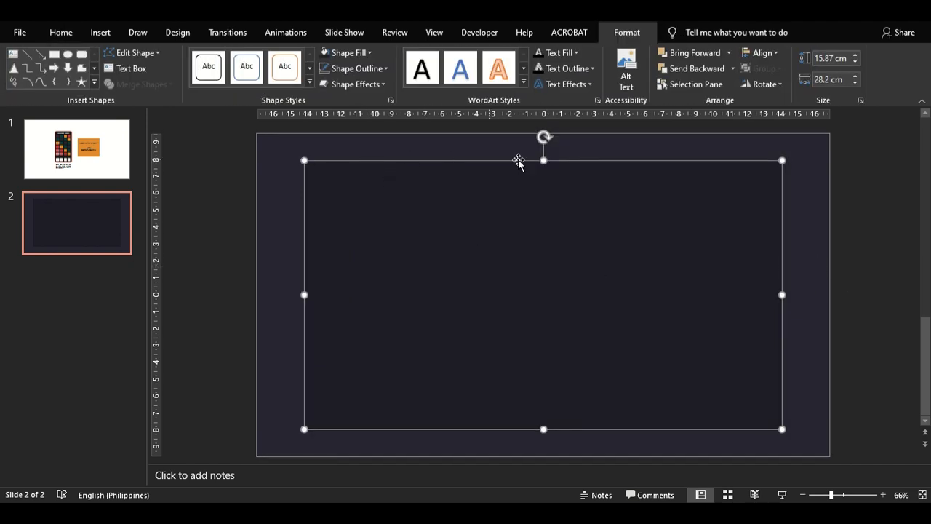
{"action": "left_click_drag", "start_coordinate": [544, 160], "coordinate": [545, 189]}
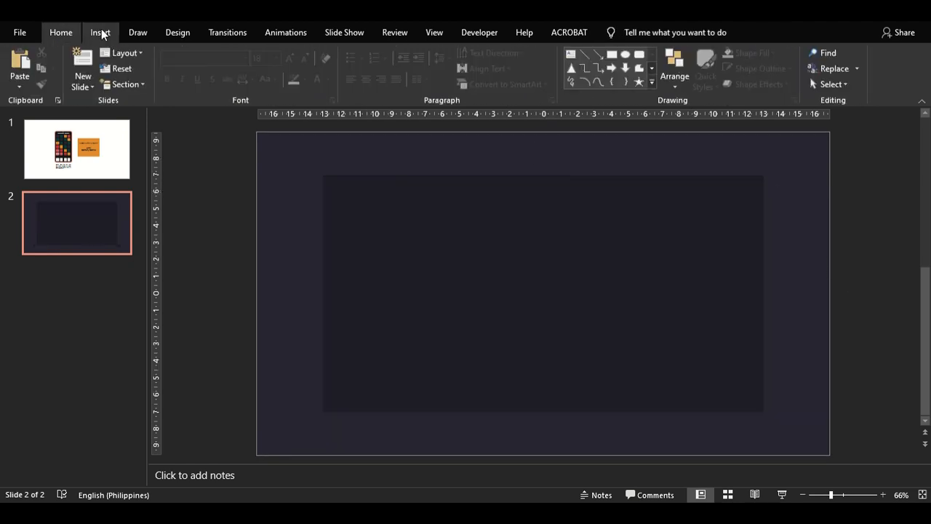
- Draw an isosceles triangle and stretch it into a diagonal sliver about 41.2 × 1.8 cm across the slide
{"action": "left_click", "coordinate": [100, 33]}
{"action": "left_click", "coordinate": [219, 69]}
{"action": "left_click", "coordinate": [306, 118]}
{"action": "left_click_drag", "start_coordinate": [755, 169], "coordinate": [724, 406]}
{"action": "left_click_drag", "start_coordinate": [739, 145], "coordinate": [698, 304]}
{"action": "left_click_drag", "start_coordinate": [752, 272], "coordinate": [361, 325]}
{"action": "left_click_drag", "start_coordinate": [426, 318], "coordinate": [863, 203]}
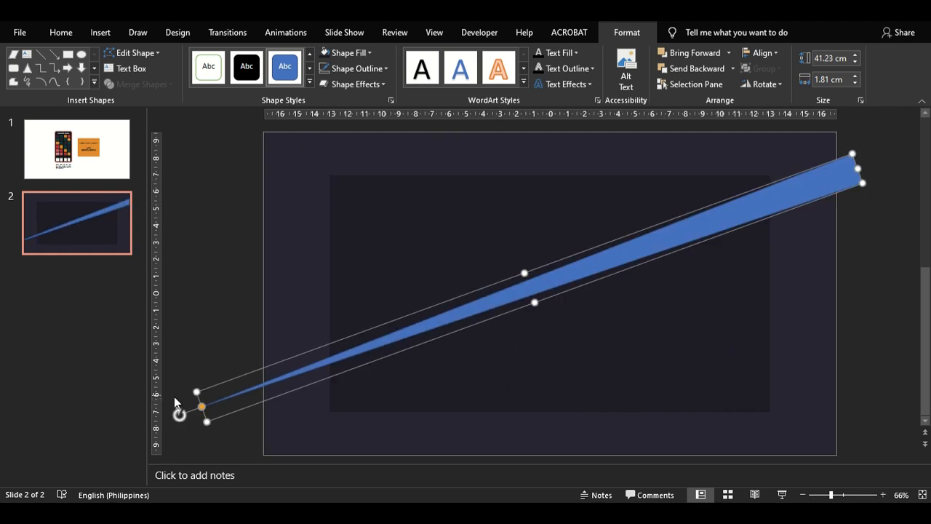
- Fine-tune the triangle's rotation and position so it runs from the slide's lower left to its upper right
{"action": "left_click_drag", "start_coordinate": [179, 414], "coordinate": [169, 404]}
{"action": "left_click_drag", "start_coordinate": [832, 193], "coordinate": [817, 227]}
{"action": "left_click_drag", "start_coordinate": [200, 438], "coordinate": [191, 417]}
{"action": "left_click", "coordinate": [244, 276]}
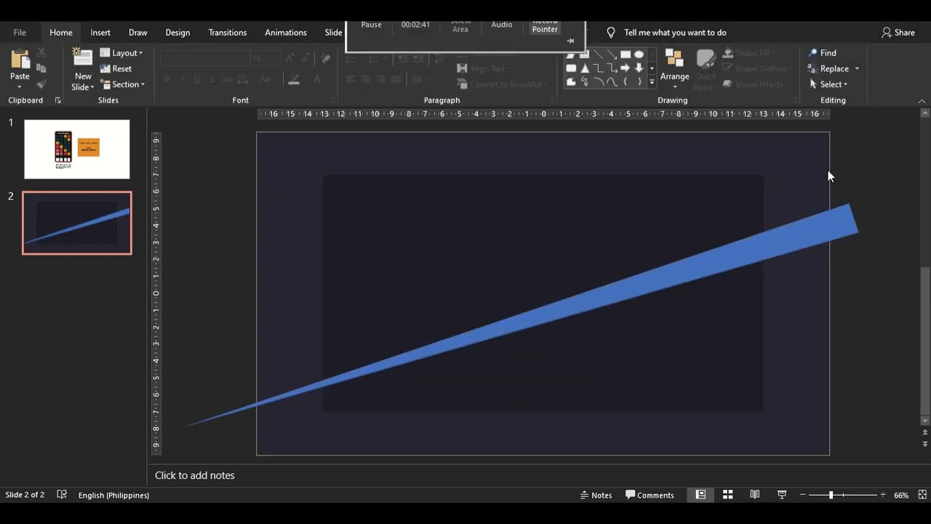
- Copy the red colour sample from the palette on slide 1 onto slide 2, left of the inner dark rectangle
{"action": "left_click", "coordinate": [94, 153]}
{"action": "left_click", "coordinate": [436, 281]}
{"action": "left_click", "coordinate": [436, 281]}
{"action": "right_click", "coordinate": [437, 281]}
{"action": "left_click", "coordinate": [466, 215]}
{"action": "left_click", "coordinate": [41, 218]}
{"action": "right_click", "coordinate": [319, 222]}
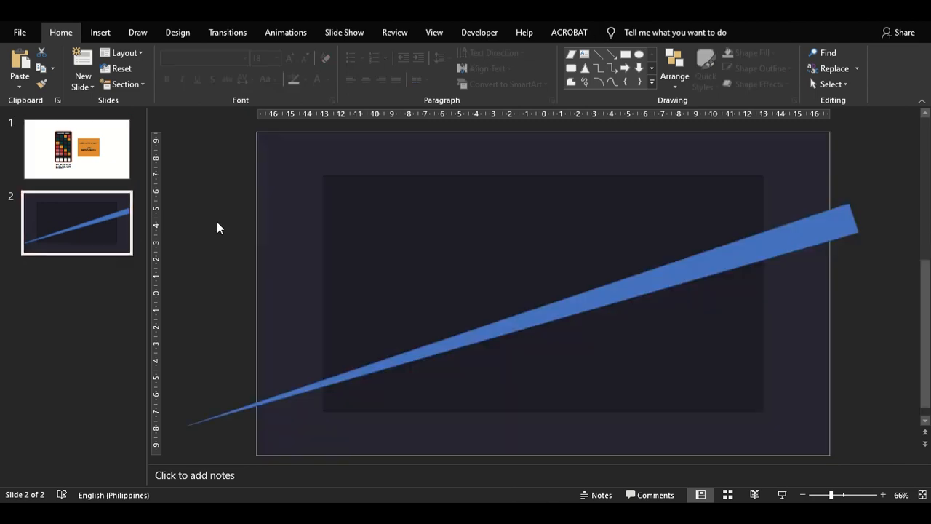
{"action": "left_click", "coordinate": [369, 248]}
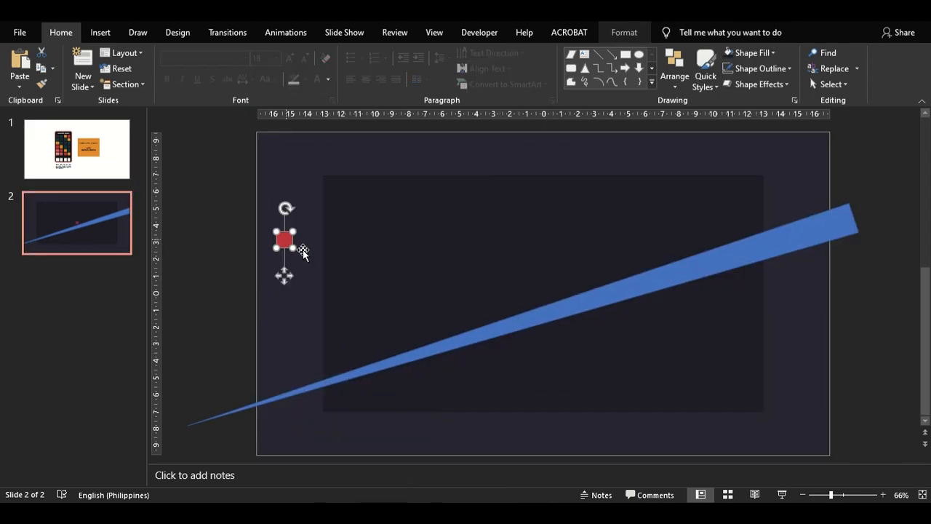
{"action": "left_click_drag", "start_coordinate": [285, 238], "coordinate": [285, 239]}
- Remove the outline from the long triangle
{"action": "left_click", "coordinate": [682, 269]}
{"action": "left_click", "coordinate": [625, 33]}
{"action": "left_click", "coordinate": [369, 69]}
{"action": "left_click", "coordinate": [359, 215]}
- Fill the triangle with the red picked from the sample square using the Eyedropper, and delete the sample
{"action": "left_click", "coordinate": [349, 52]}
{"action": "left_click", "coordinate": [348, 235]}
{"action": "left_click", "coordinate": [291, 241]}
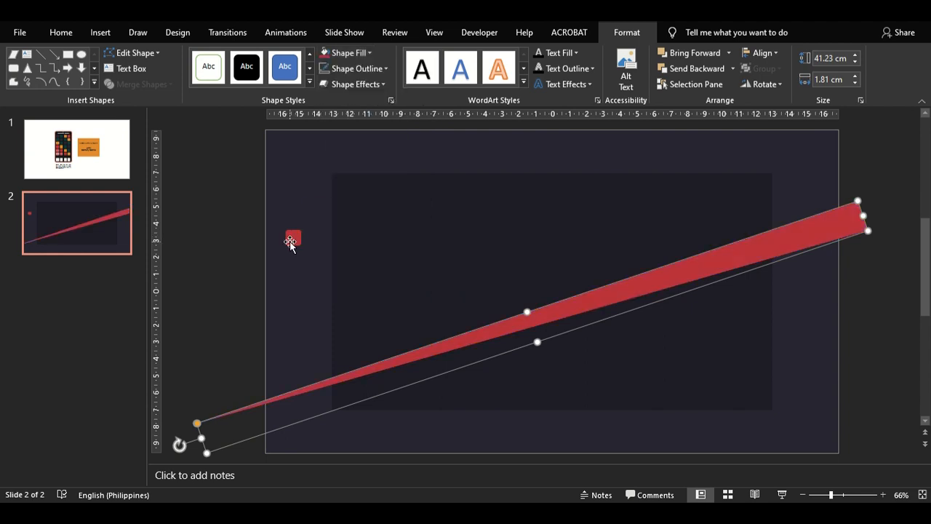
{"action": "left_click", "coordinate": [291, 240]}
{"action": "key", "text": "Delete"}
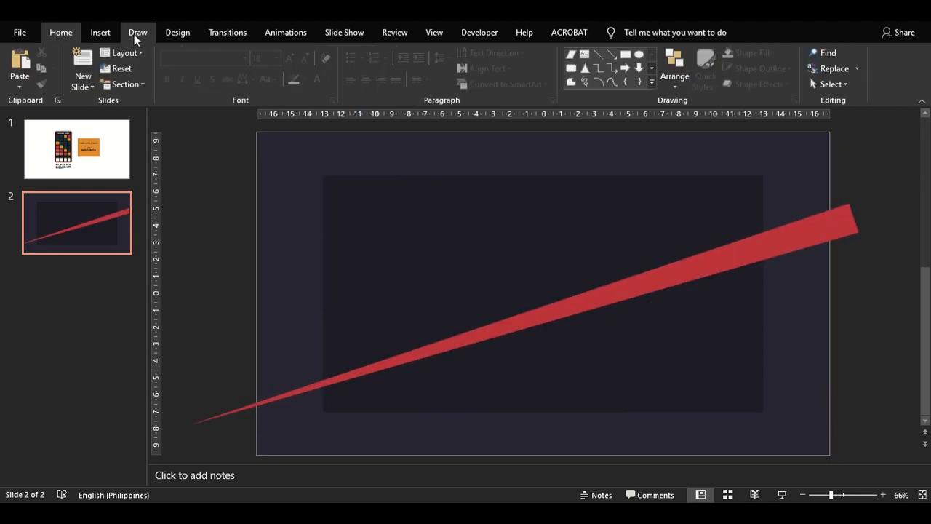
- Apply a Wipe entrance animation to the red triangle with the direction From Right
{"action": "left_click", "coordinate": [844, 238]}
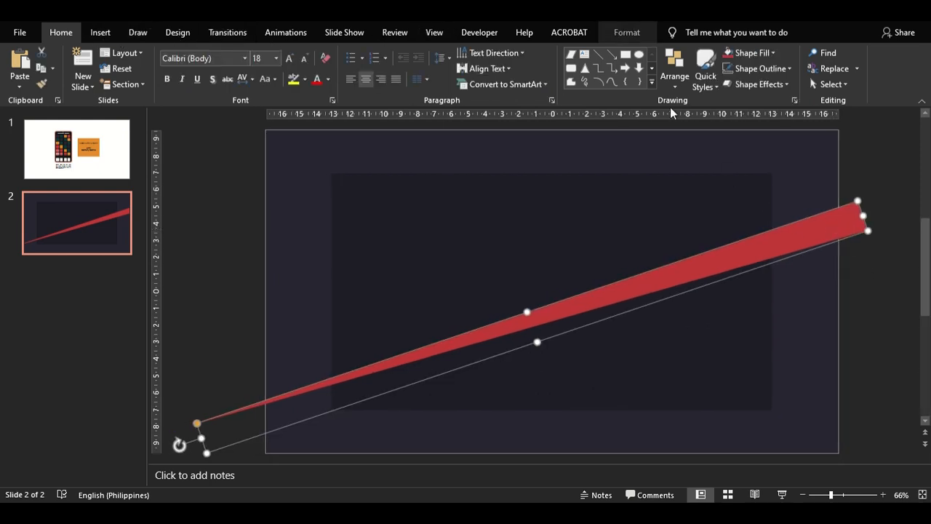
{"action": "left_click", "coordinate": [277, 32]}
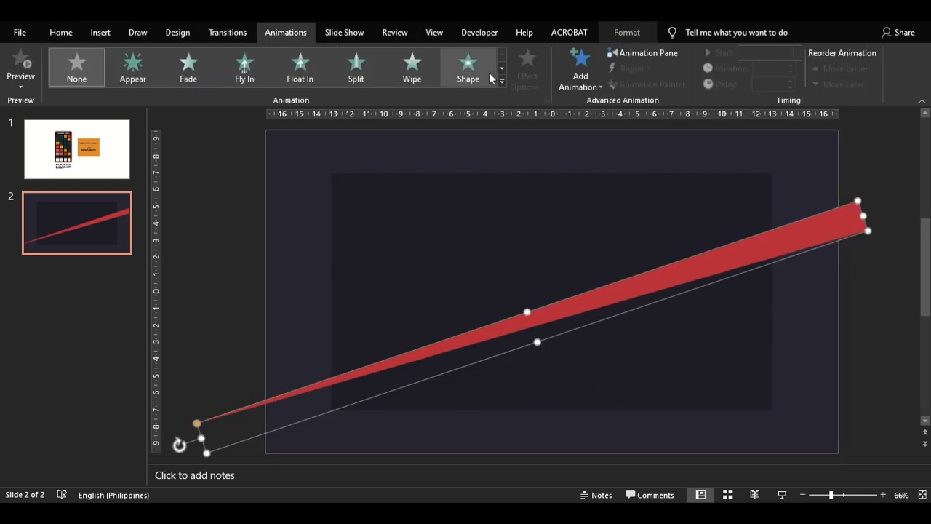
{"action": "left_click", "coordinate": [399, 66]}
{"action": "left_click", "coordinate": [527, 72]}
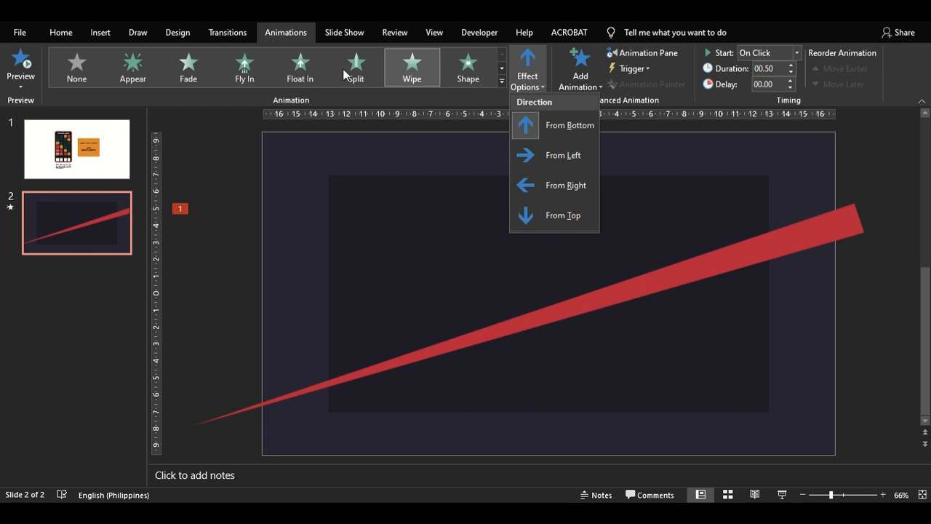
{"action": "left_click", "coordinate": [551, 168]}
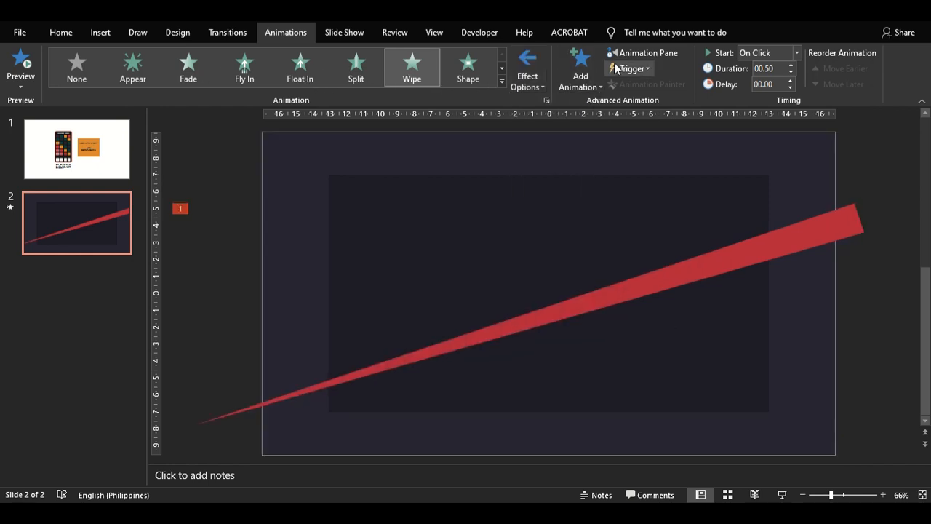
- Set the triangle's Wipe animation duration to 1 seconds (Fast)
{"action": "left_click", "coordinate": [636, 56]}
{"action": "left_click", "coordinate": [913, 167]}
{"action": "left_click", "coordinate": [843, 243]}
{"action": "left_click", "coordinate": [473, 224]}
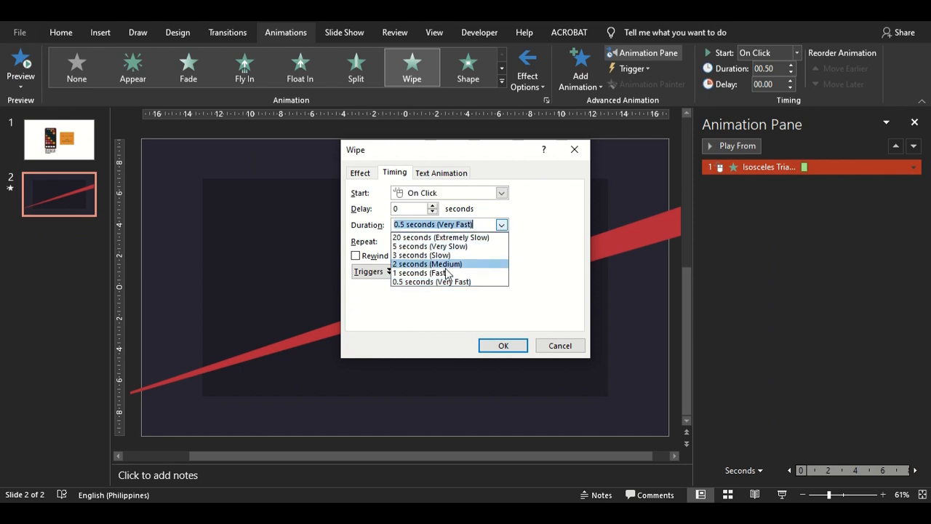
{"action": "left_click", "coordinate": [545, 228]}
{"action": "left_click", "coordinate": [501, 225]}
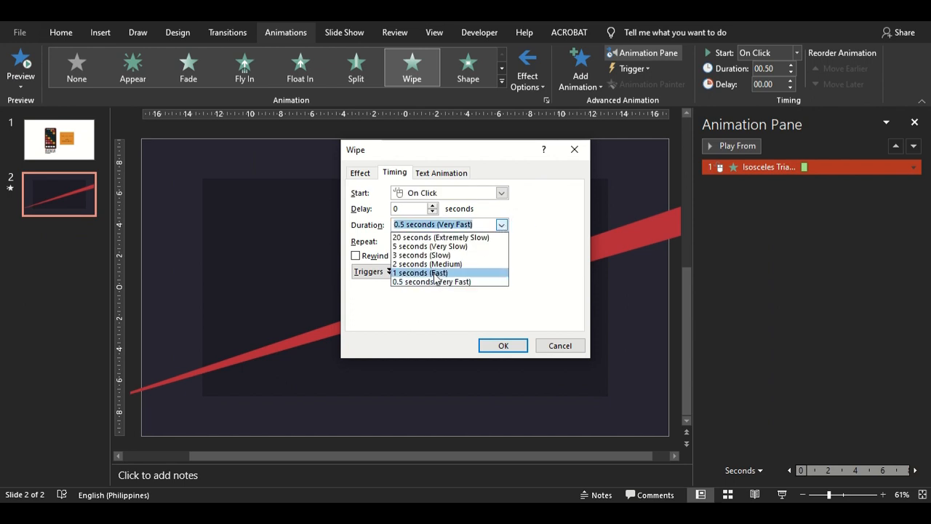
{"action": "left_click", "coordinate": [445, 273]}
{"action": "left_click", "coordinate": [507, 345]}
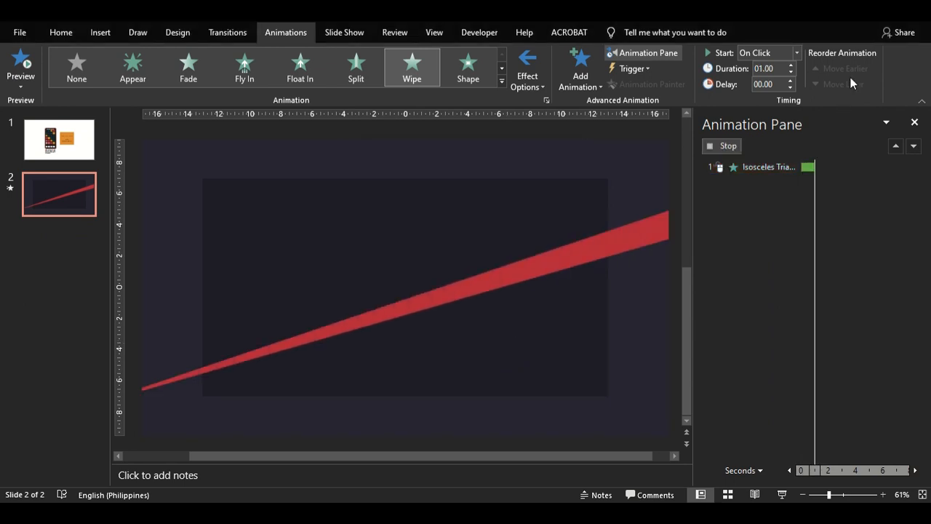
{"action": "left_click", "coordinate": [915, 123]}
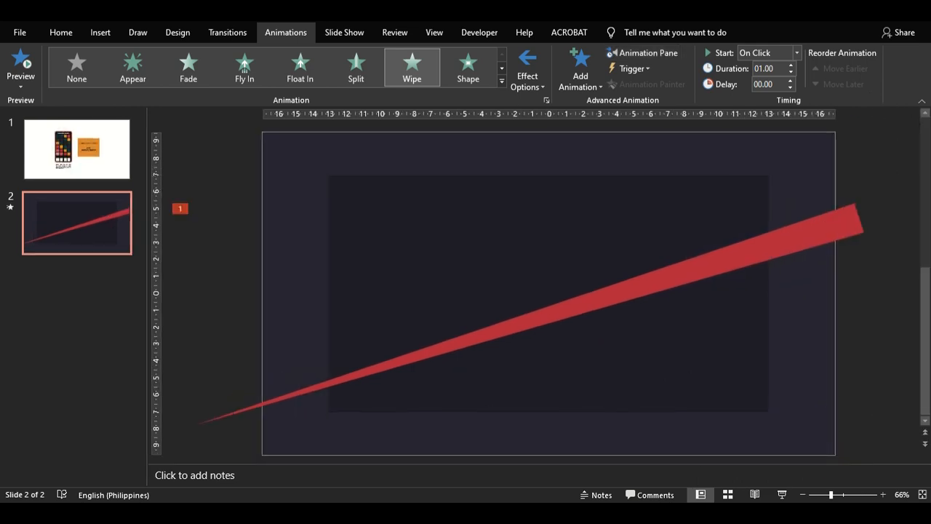
- Insert a new blank slide after slide 2
{"action": "left_click", "coordinate": [742, 245]}
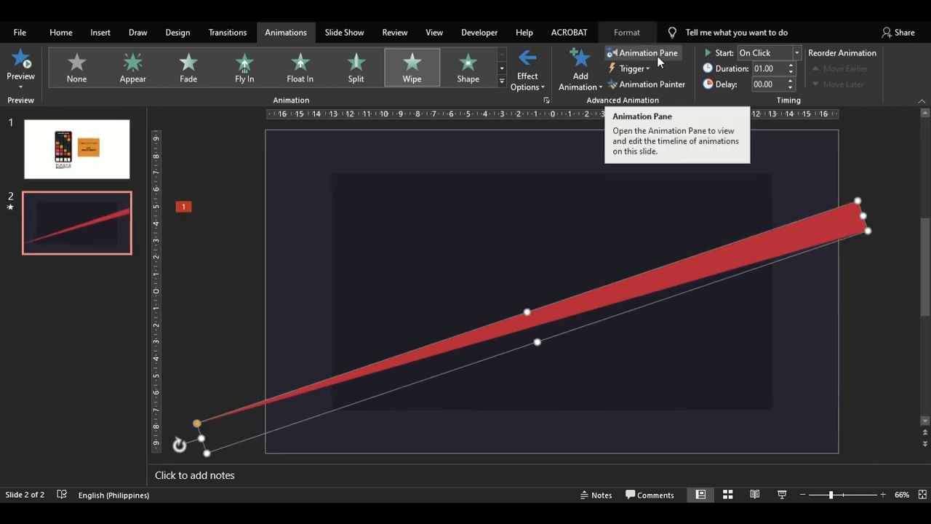
{"action": "left_click", "coordinate": [83, 247]}
{"action": "left_click", "coordinate": [100, 32]}
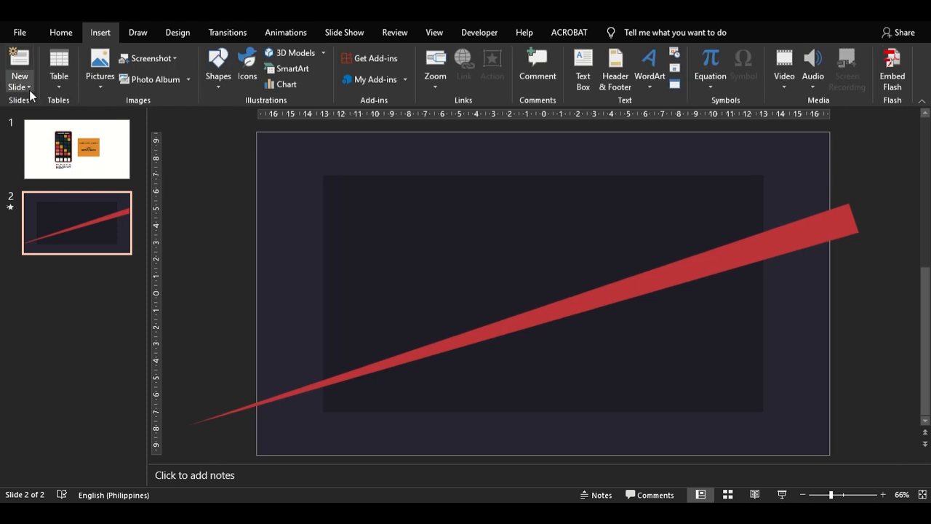
{"action": "left_click", "coordinate": [19, 84]}
{"action": "left_click", "coordinate": [42, 275]}
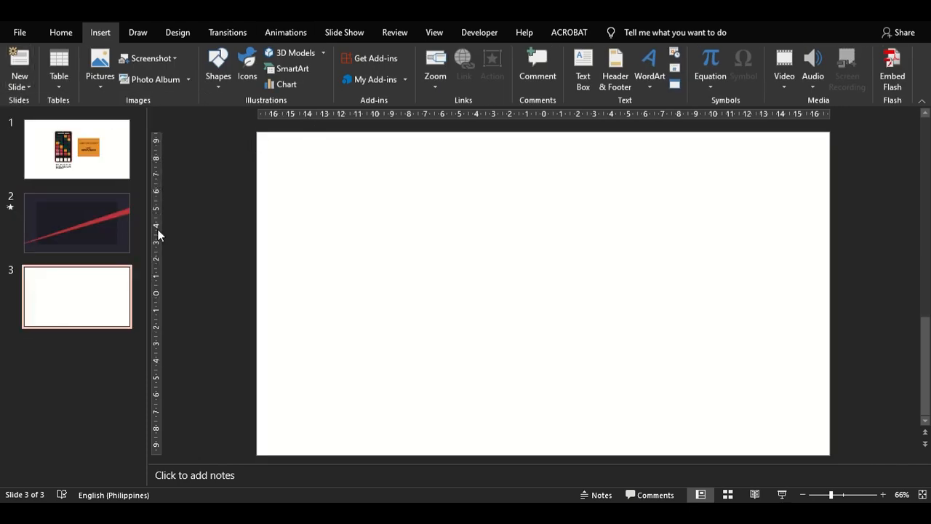
- Copy the outer and inner dark rectangles from slide 2 and paste them onto slide 3
{"action": "left_click", "coordinate": [75, 242]}
{"action": "left_click", "coordinate": [359, 209]}
{"action": "left_click", "coordinate": [359, 210]}
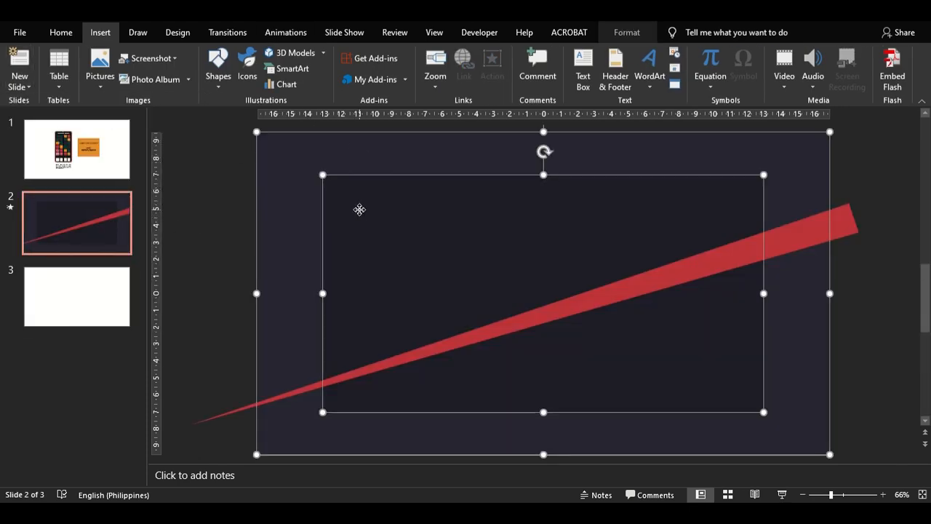
{"action": "right_click", "coordinate": [360, 210]}
{"action": "left_click", "coordinate": [392, 235]}
{"action": "left_click", "coordinate": [76, 296]}
{"action": "right_click", "coordinate": [450, 218]}
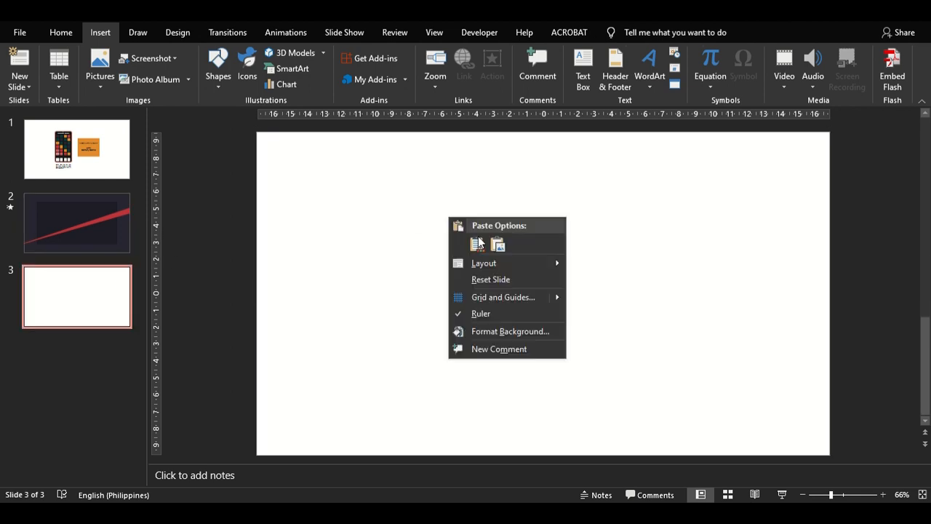
{"action": "left_click", "coordinate": [476, 244]}
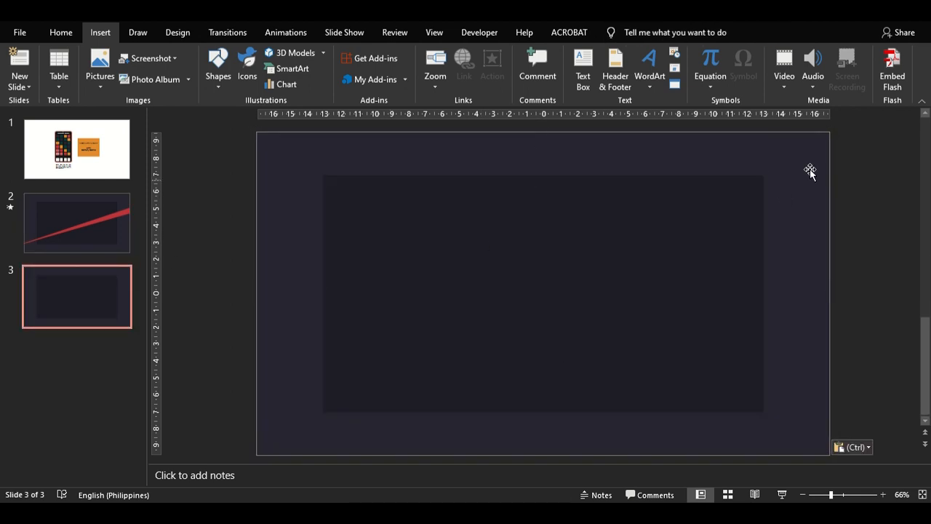
- Fill slide 3's outer rectangle with the recent red and its inner rectangle with the darker red #AB2F32
{"action": "left_click", "coordinate": [356, 52]}
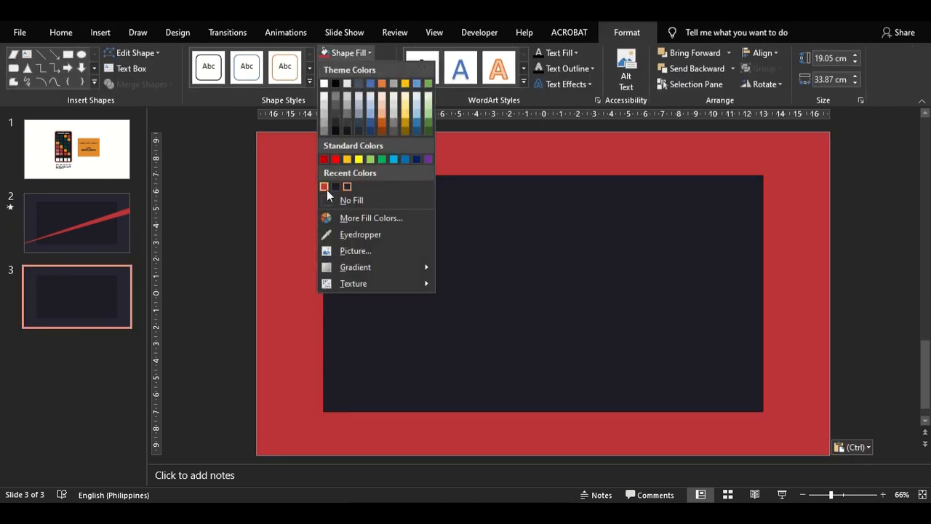
{"action": "left_click", "coordinate": [324, 187]}
{"action": "left_click", "coordinate": [357, 192]}
{"action": "left_click", "coordinate": [350, 53]}
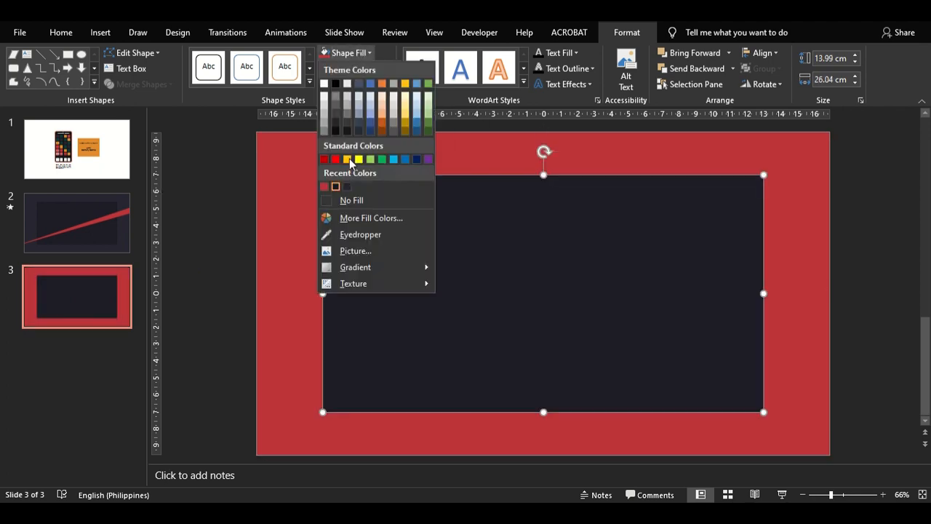
{"action": "left_click", "coordinate": [324, 186]}
{"action": "left_click", "coordinate": [349, 52]}
{"action": "left_click", "coordinate": [357, 215]}
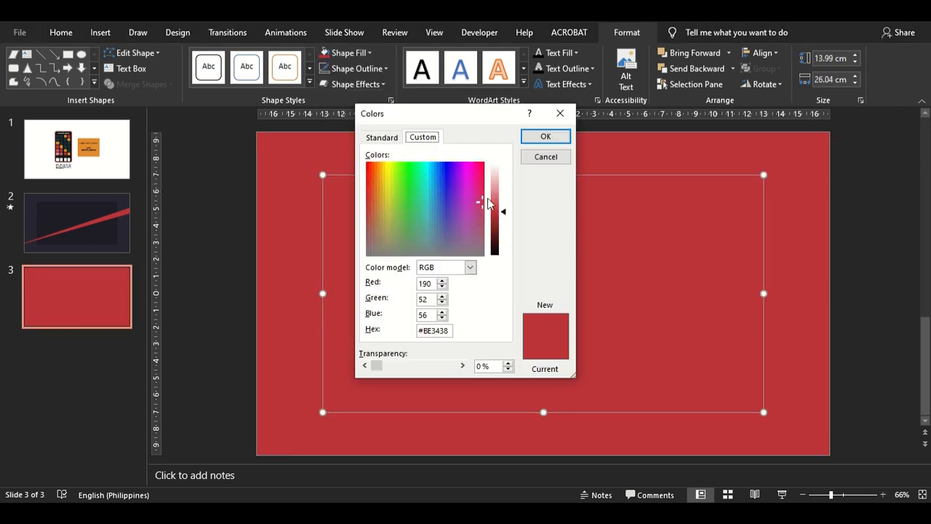
{"action": "left_click", "coordinate": [546, 137]}
{"action": "left_click", "coordinate": [850, 218]}
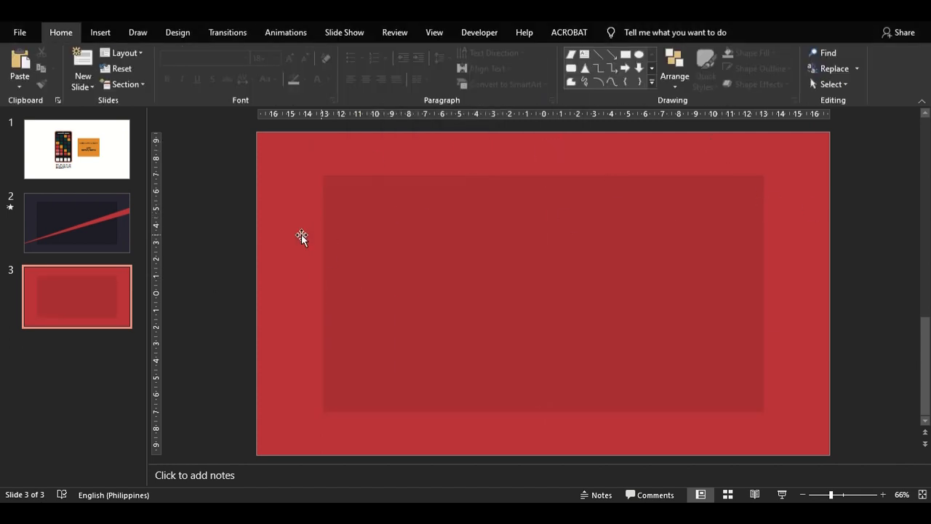
- Paste the artwork of a hand holding an orange card onto slide 3
{"action": "key", "text": "ctrl+v"}
{"action": "left_click", "coordinate": [640, 38]}
{"action": "double_click", "coordinate": [627, 34]}
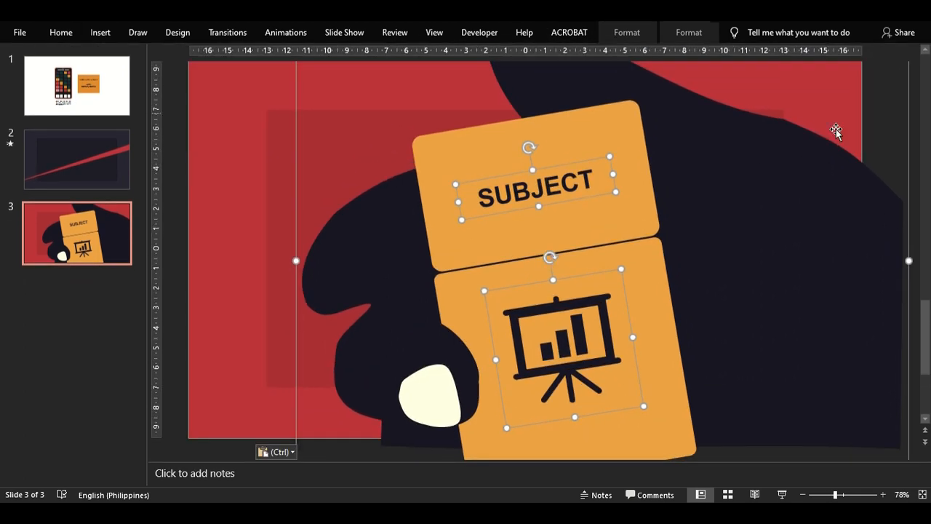
{"action": "left_click", "coordinate": [827, 499]}
{"action": "left_click", "coordinate": [880, 243]}
{"action": "left_click", "coordinate": [720, 235]}
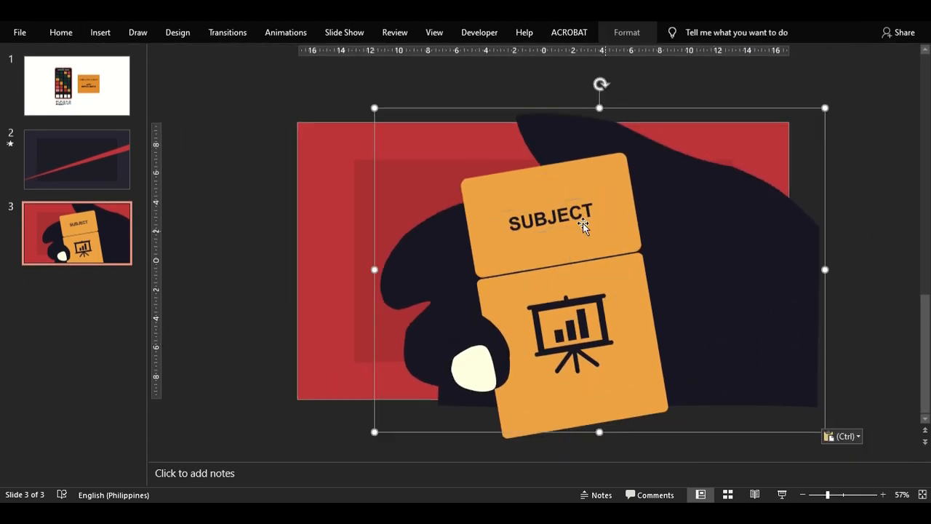
- Replace the SUBJECT text on the orange card with a new centred text box reading SUBJECT
{"action": "left_click", "coordinate": [528, 212]}
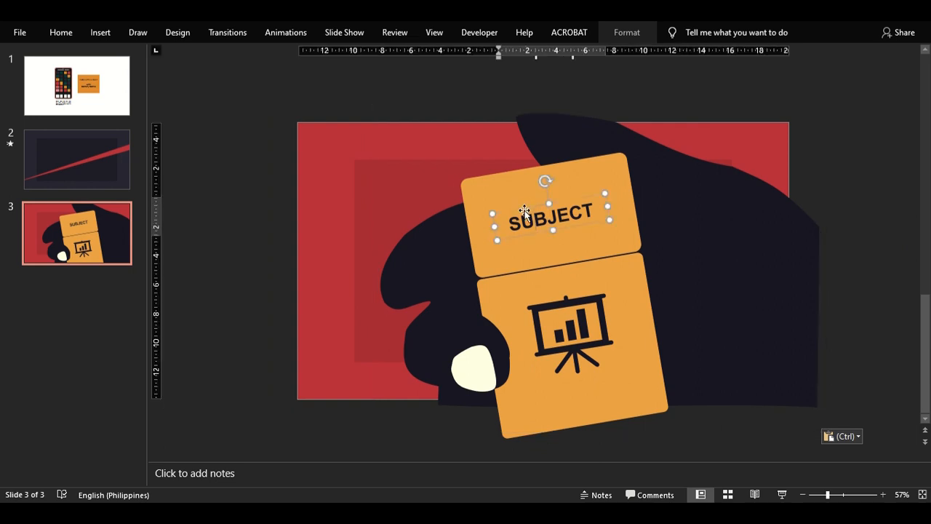
{"action": "key", "text": "Delete"}
{"action": "left_click", "coordinate": [100, 32]}
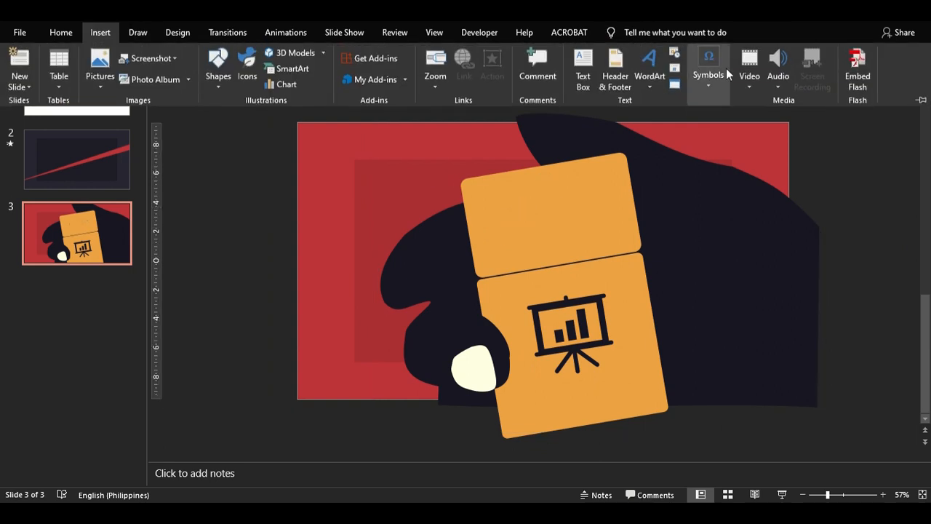
{"action": "left_click", "coordinate": [583, 76]}
{"action": "left_click_drag", "start_coordinate": [627, 235], "coordinate": [629, 237]}
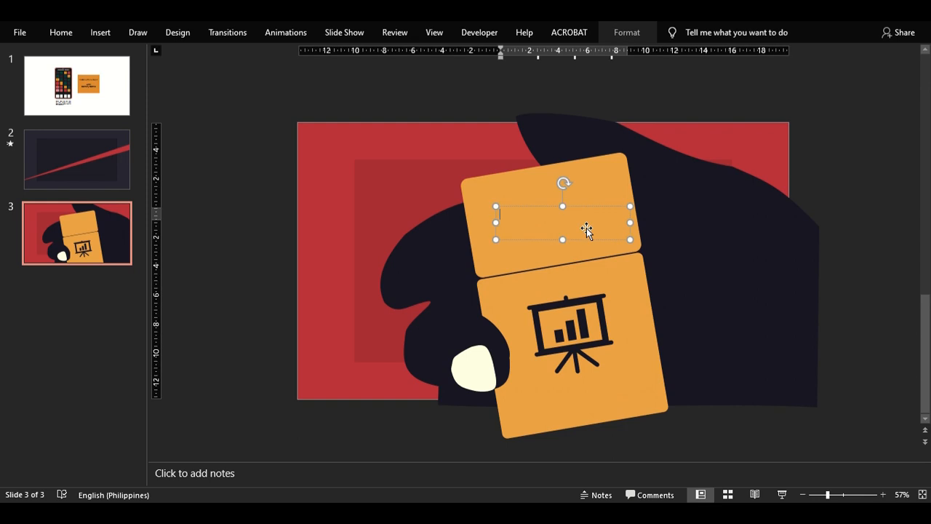
{"action": "left_click", "coordinate": [61, 32]}
{"action": "left_click", "coordinate": [359, 82]}
{"action": "type", "text": "SUBJECT"}
- Format the new SUBJECT text as bold Arial in a dark font colour
{"action": "key", "text": "ctrl+a"}
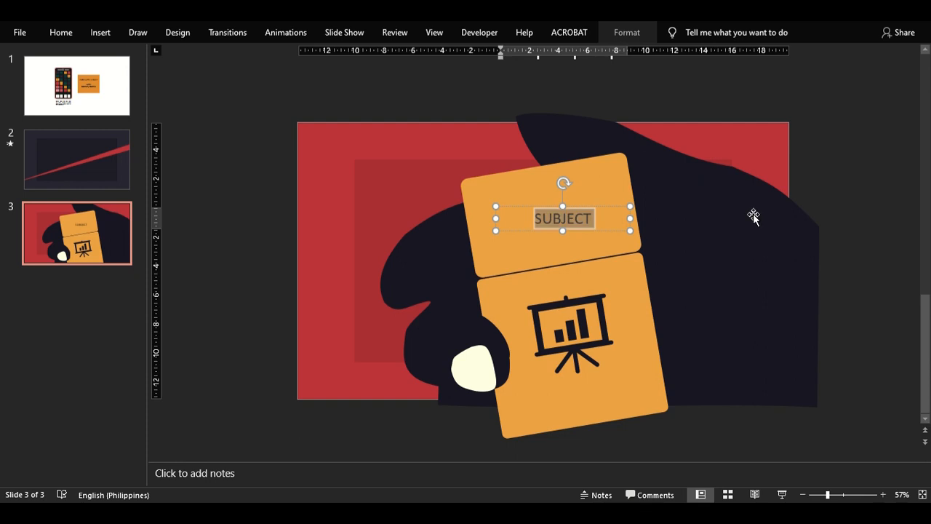
{"action": "left_click", "coordinate": [53, 33]}
{"action": "left_click", "coordinate": [172, 79]}
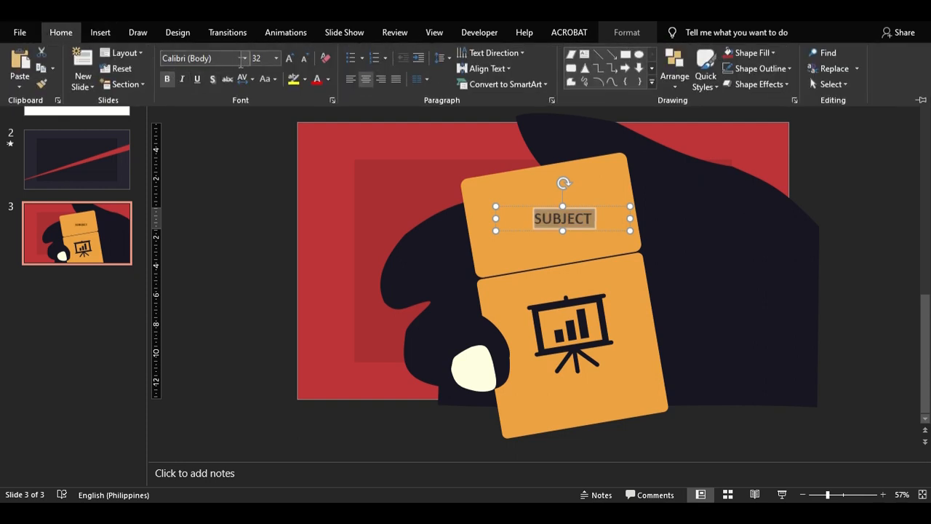
{"action": "left_click", "coordinate": [246, 58]}
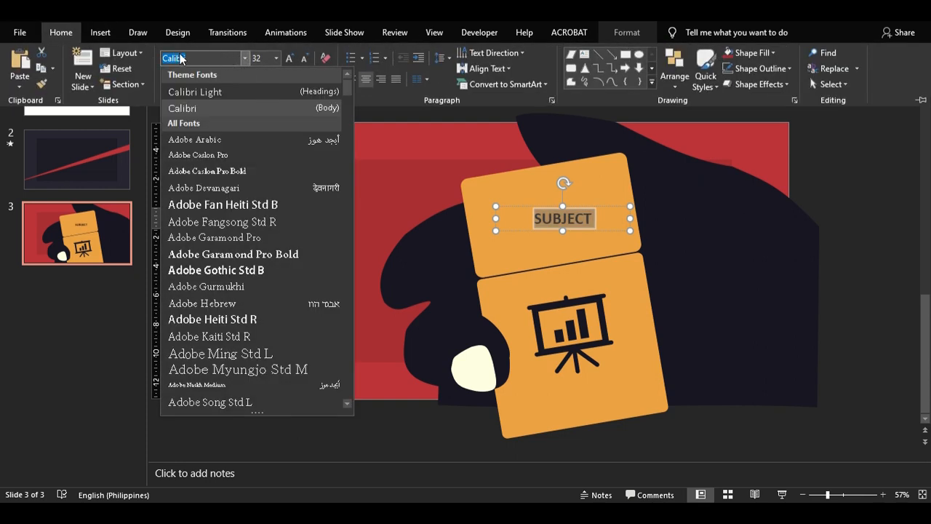
{"action": "type", "text": "Arial"}
{"action": "key", "text": "Return"}
{"action": "left_click", "coordinate": [332, 79]}
{"action": "left_click", "coordinate": [345, 243]}
- Rotate the SUBJECT text to match the tilt of the card's upper part
{"action": "left_click_drag", "start_coordinate": [565, 186], "coordinate": [545, 181]}
{"action": "key", "text": "ctrl+z"}
{"action": "left_click", "coordinate": [583, 208]}
- Delete the presentation chart icon from the card and insert the head-with-gears icon from the Analytics category
{"action": "left_click", "coordinate": [579, 301]}
{"action": "key", "text": "Delete"}
{"action": "left_click", "coordinate": [100, 32]}
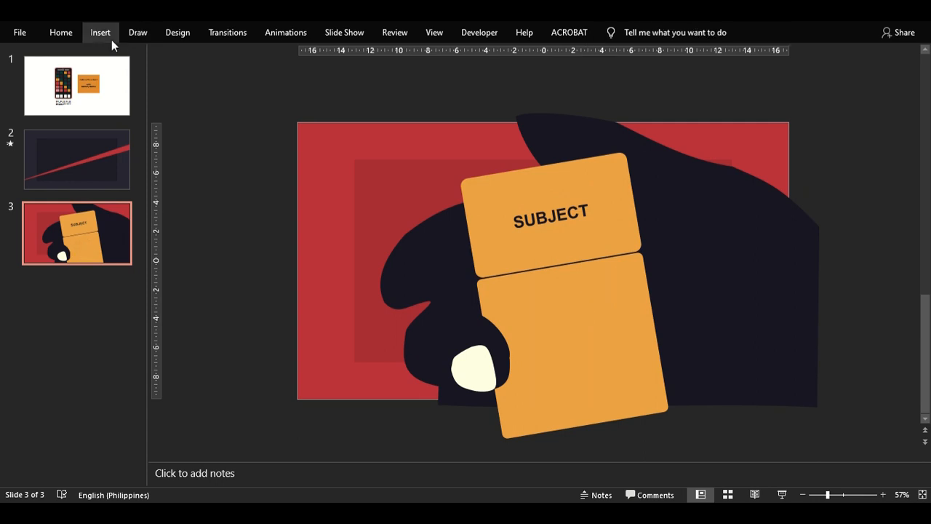
{"action": "left_click", "coordinate": [253, 72]}
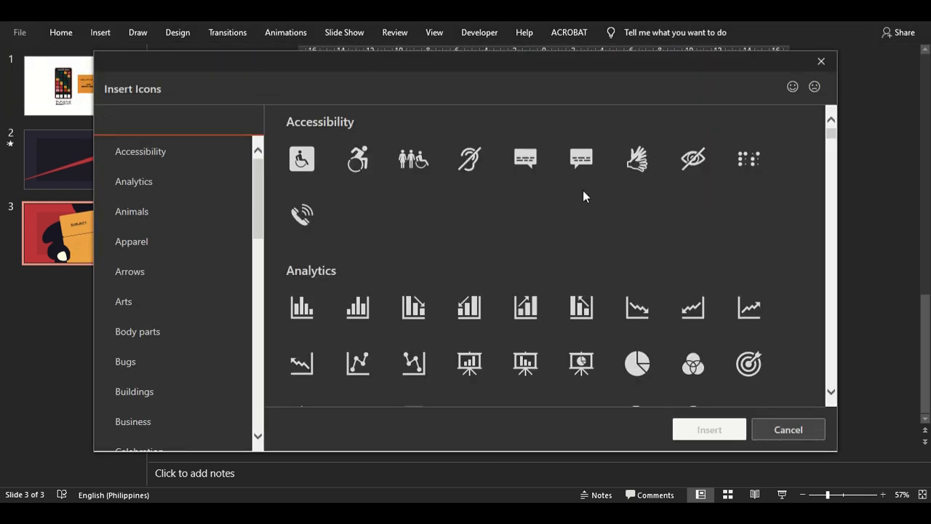
{"action": "scroll", "coordinate": [512, 279], "scroll_direction": "down", "scroll_amount": 2}
{"action": "left_click", "coordinate": [637, 283]}
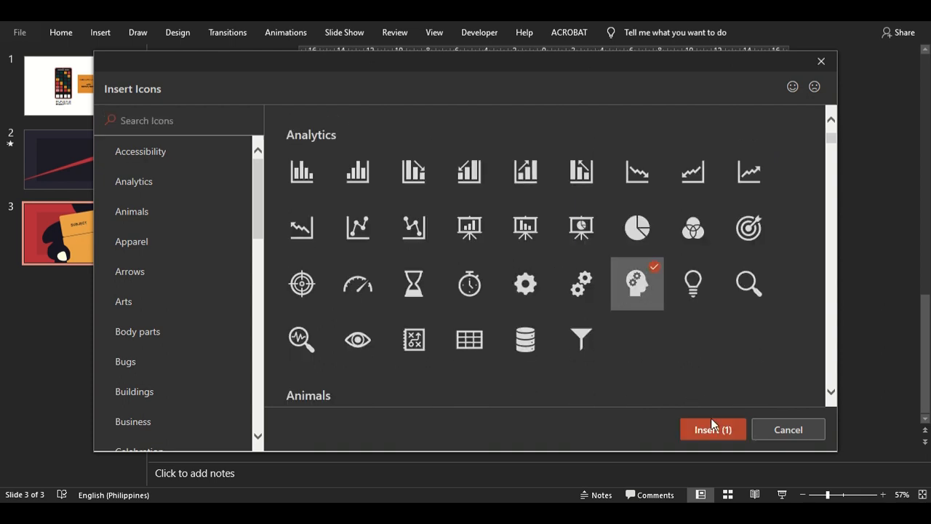
{"action": "left_click", "coordinate": [713, 429]}
- Move the head icon over the card and fill it with the recent dark navy colour
{"action": "left_click_drag", "start_coordinate": [562, 279], "coordinate": [628, 351]}
{"action": "left_click", "coordinate": [627, 32]}
{"action": "left_click", "coordinate": [401, 52]}
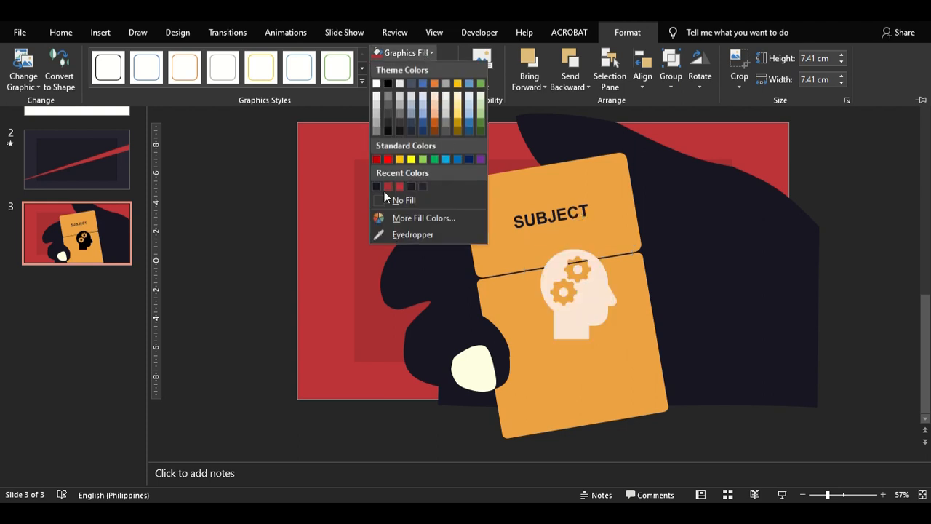
{"action": "left_click", "coordinate": [377, 186]}
- Tilt the head icon to match the card and position it in the middle of the card's lower part
{"action": "left_click_drag", "start_coordinate": [579, 260], "coordinate": [565, 264]}
{"action": "left_click_drag", "start_coordinate": [582, 333], "coordinate": [577, 314]}
{"action": "left_click_drag", "start_coordinate": [560, 242], "coordinate": [559, 242]}
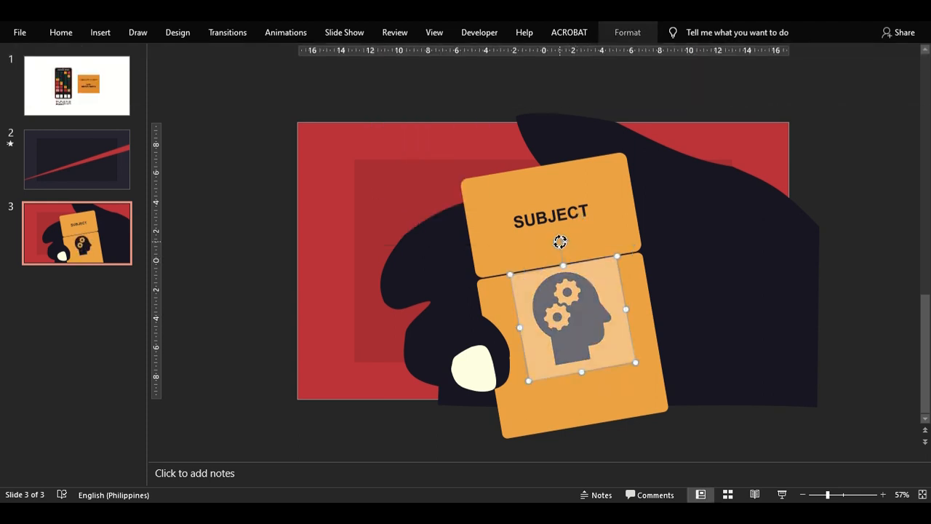
{"action": "left_click", "coordinate": [633, 312]}
{"action": "left_click", "coordinate": [571, 298]}
{"action": "left_click_drag", "start_coordinate": [572, 298], "coordinate": [576, 319]}
{"action": "left_click", "coordinate": [806, 169]}
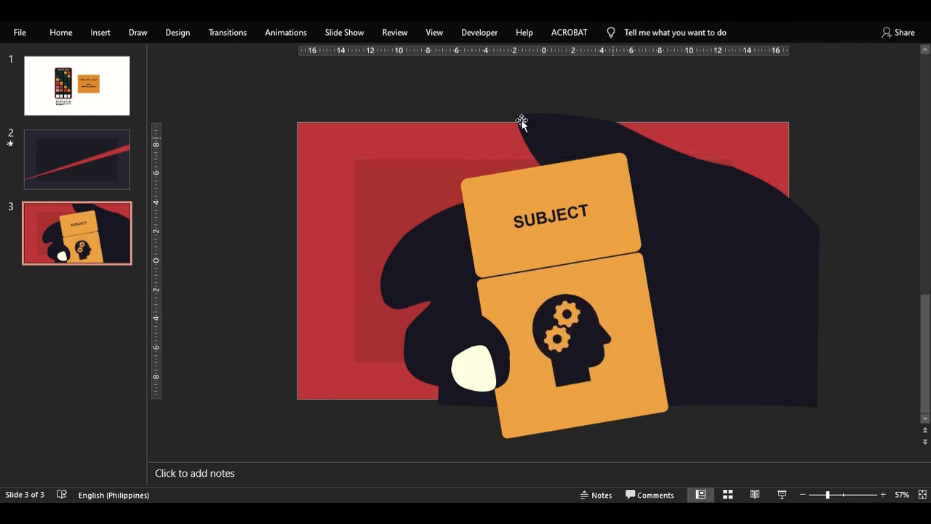
- Insert a new blank slide and move it to position 2, ahead of the red triangle slide
{"action": "left_click", "coordinate": [113, 157]}
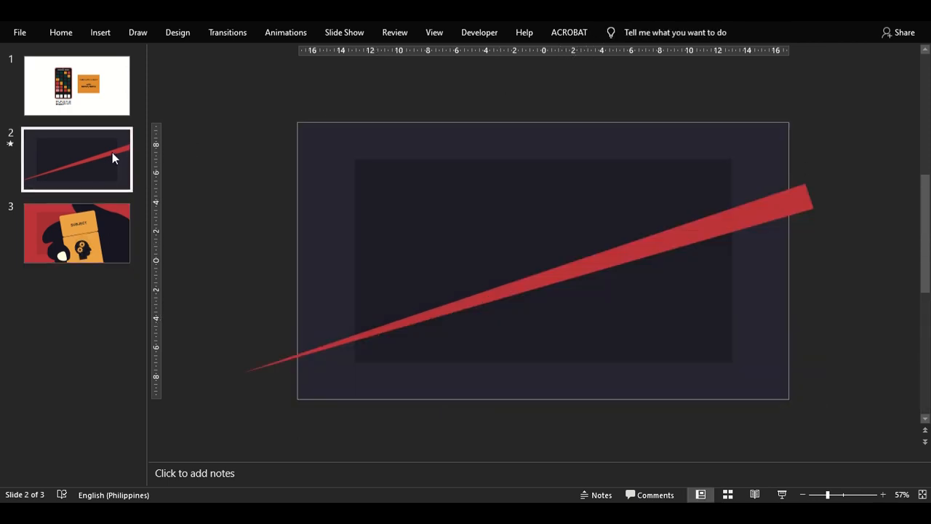
{"action": "left_click", "coordinate": [91, 32]}
{"action": "left_click", "coordinate": [17, 86]}
{"action": "left_click", "coordinate": [41, 262]}
{"action": "left_click_drag", "start_coordinate": [87, 202], "coordinate": [82, 155]}
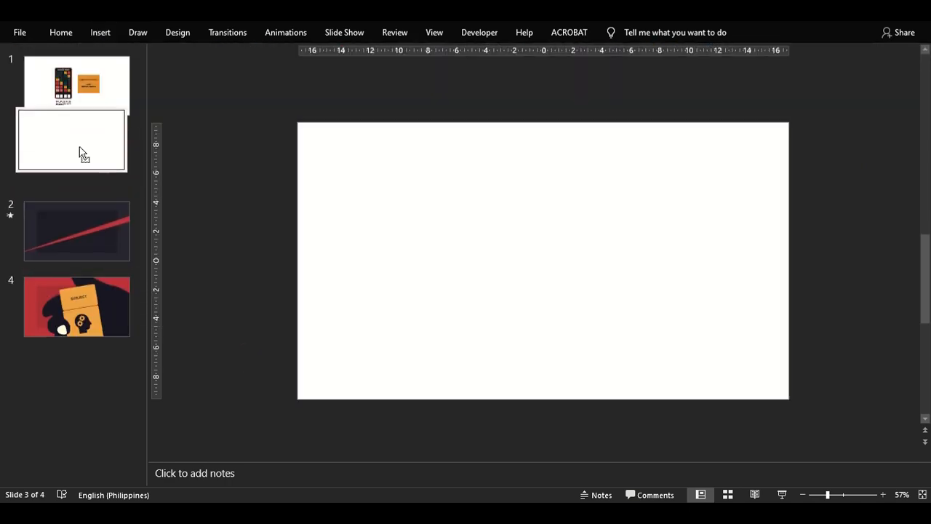
- Set the new slide 2's background to a solid near-black fill
{"action": "right_click", "coordinate": [468, 183]}
{"action": "left_click", "coordinate": [526, 289]}
{"action": "left_click", "coordinate": [900, 226]}
{"action": "left_click", "coordinate": [829, 313]}
{"action": "left_click", "coordinate": [914, 59]}
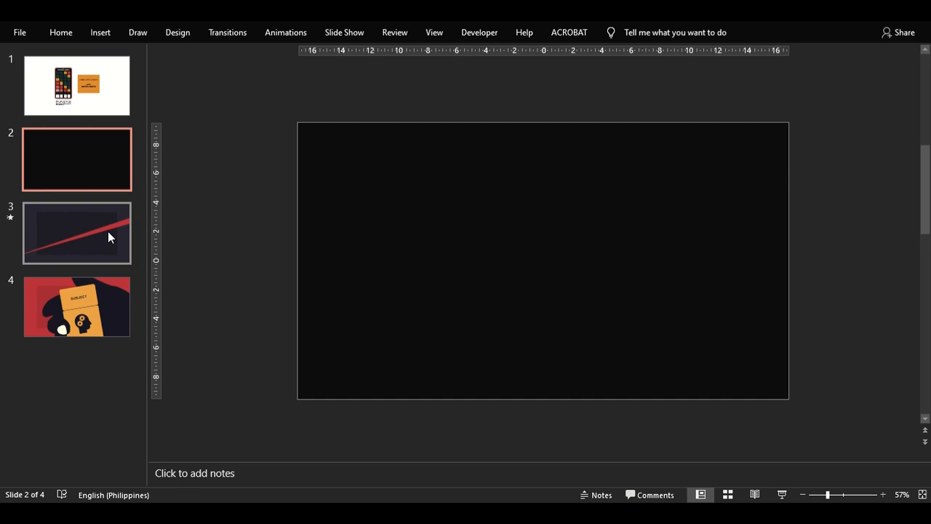
- Apply the Fade transition to slides 3 and 4
{"action": "left_click", "coordinate": [108, 231]}
{"action": "left_click", "coordinate": [220, 33]}
{"action": "left_click", "coordinate": [183, 69]}
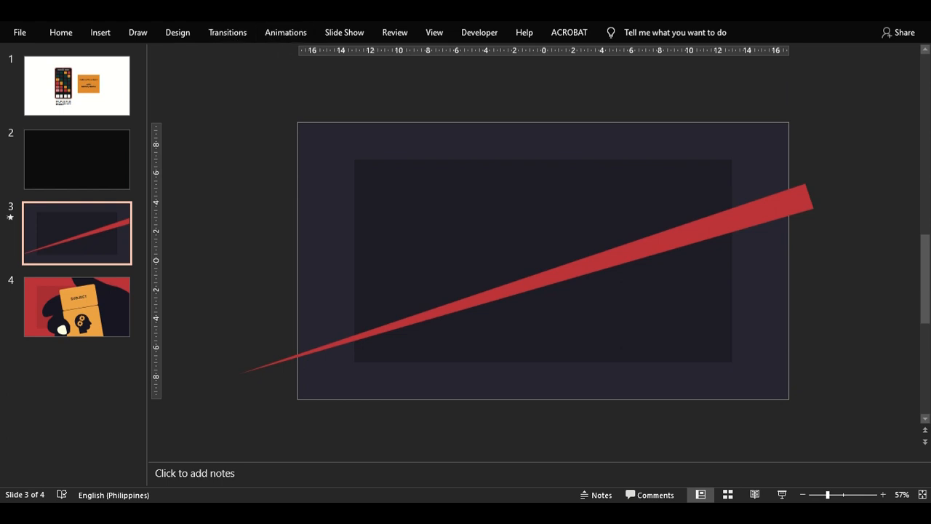
{"action": "left_click", "coordinate": [219, 30]}
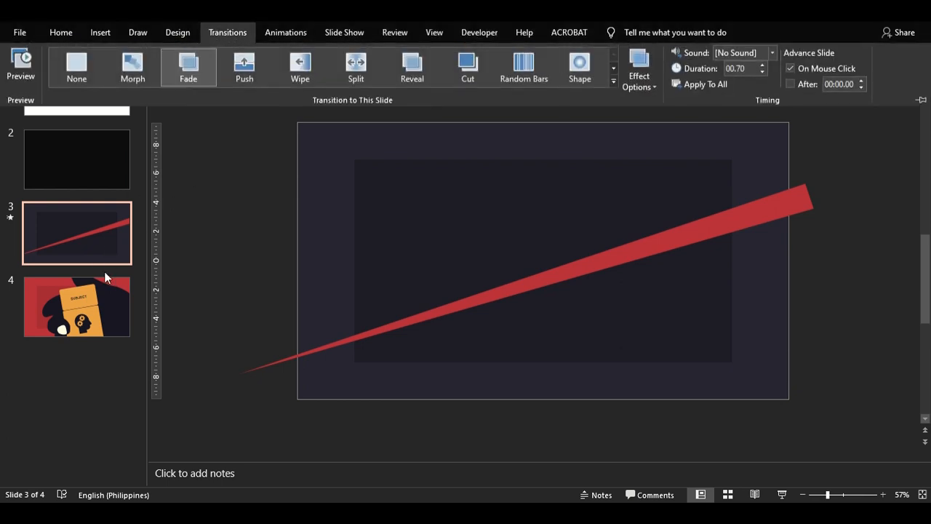
{"action": "left_click", "coordinate": [223, 35]}
{"action": "left_click", "coordinate": [101, 368]}
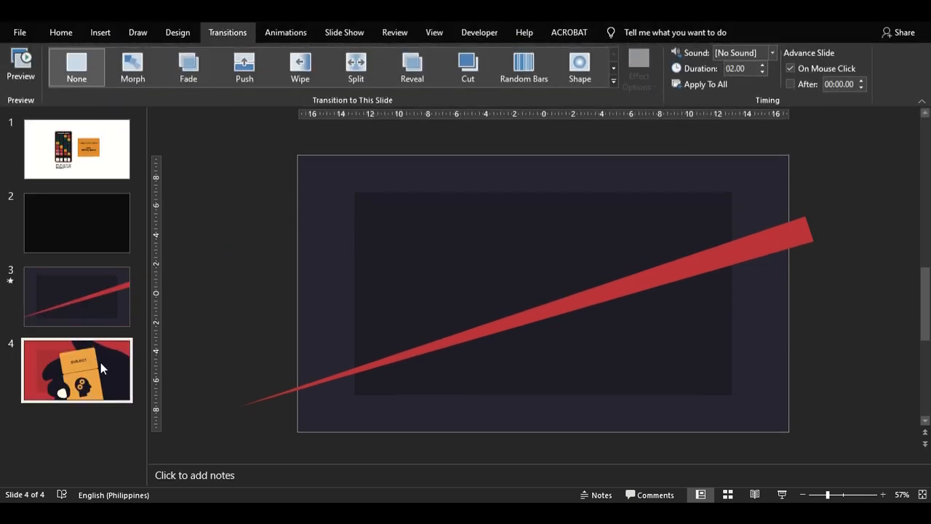
{"action": "left_click", "coordinate": [188, 66]}
- Group the hand artwork, SUBJECT text and head icon on slide 4, and give the group a Fade animation
{"action": "left_click", "coordinate": [745, 228]}
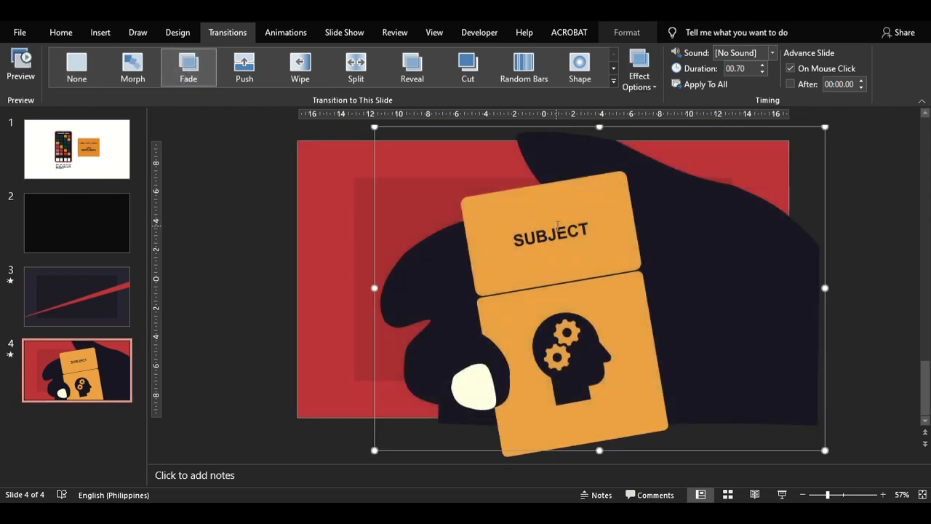
{"action": "left_click", "coordinate": [570, 336]}
{"action": "left_click", "coordinate": [689, 32]}
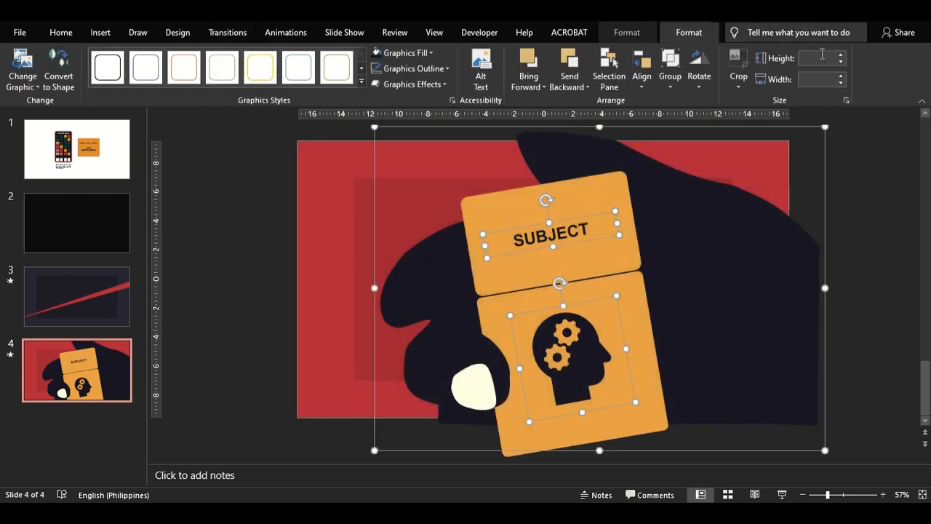
{"action": "left_click", "coordinate": [671, 76]}
{"action": "left_click", "coordinate": [669, 97]}
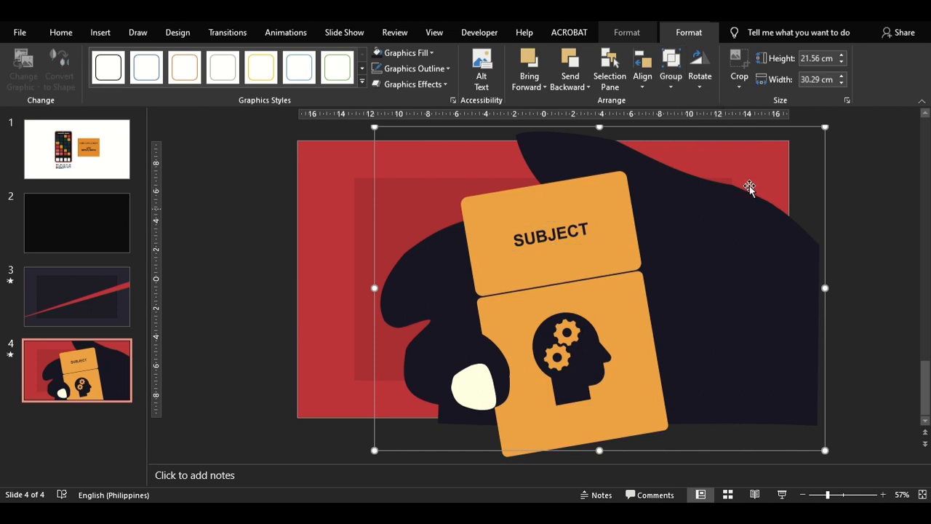
{"action": "left_click", "coordinate": [286, 32]}
{"action": "left_click", "coordinate": [188, 67]}
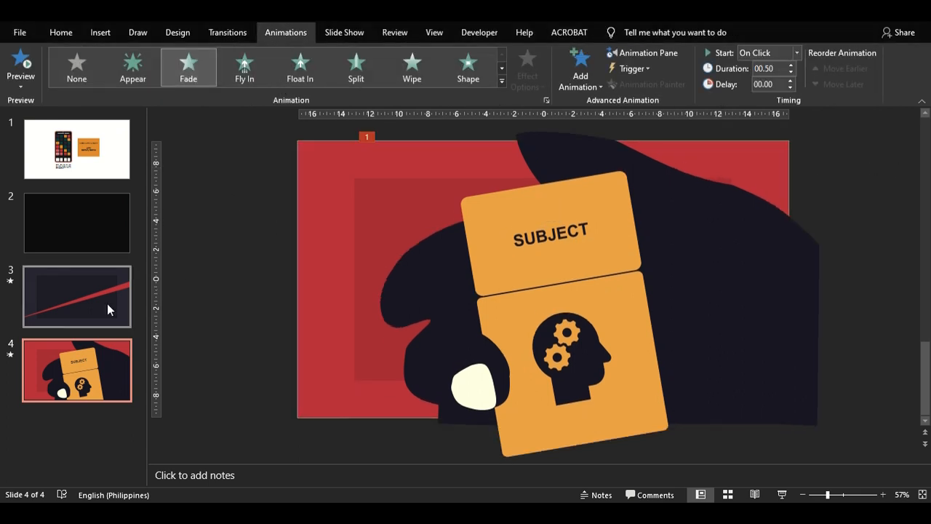
- Preview the slide show from the black slide 2 through the hand-held card slide
{"action": "left_click", "coordinate": [94, 237]}
{"action": "left_click", "coordinate": [88, 313]}
{"action": "left_click", "coordinate": [97, 240]}
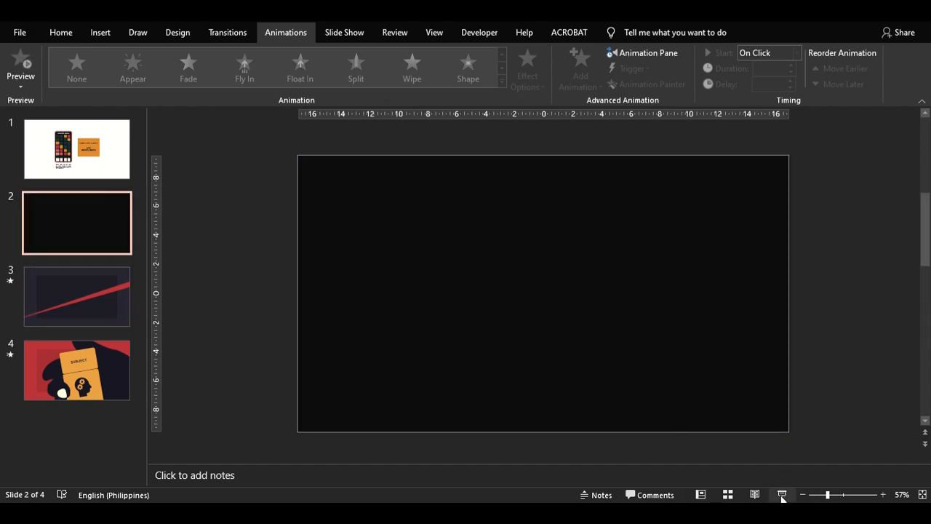
{"action": "left_click", "coordinate": [782, 494]}
{"action": "key", "text": "Right"}
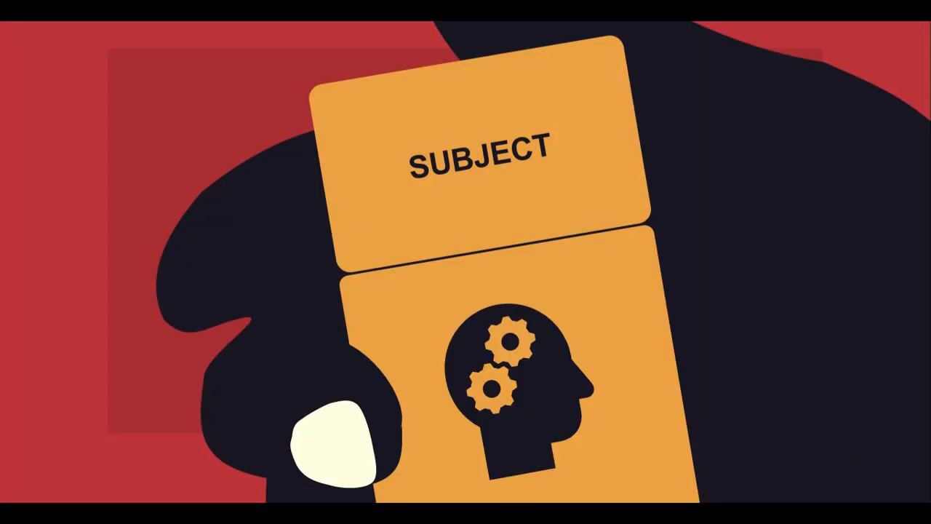
{"action": "key", "text": "Escape"}
- Insert a new blank slide after slide 4
{"action": "left_click", "coordinate": [100, 32]}
{"action": "left_click", "coordinate": [20, 87]}
{"action": "left_click", "coordinate": [41, 265]}
{"action": "right_click", "coordinate": [363, 261]}
{"action": "left_click", "coordinate": [411, 339]}
{"action": "key", "text": "Escape"}
{"action": "right_click", "coordinate": [393, 244]}
{"action": "left_click", "coordinate": [445, 355]}
{"action": "left_click", "coordinate": [893, 285]}
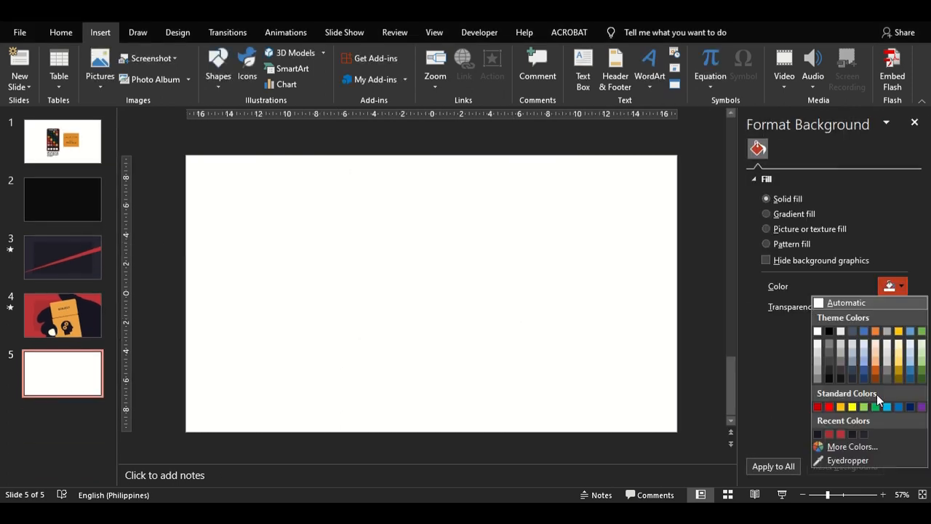
{"action": "left_click", "coordinate": [700, 382]}
- Copy the orange swatch from slide 1's colour palette and paste it as a picture onto slide 5
{"action": "left_click", "coordinate": [46, 152]}
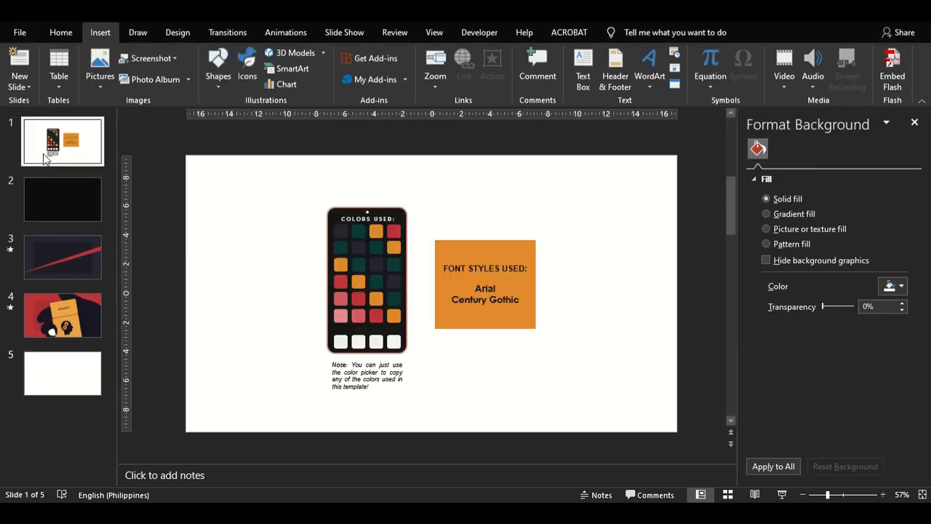
{"action": "left_click", "coordinate": [376, 231]}
{"action": "right_click", "coordinate": [377, 231]}
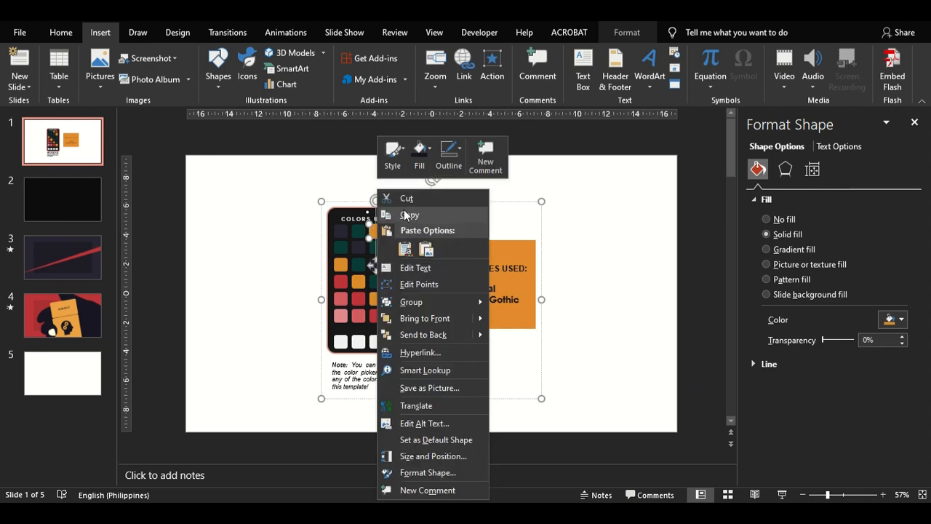
{"action": "left_click", "coordinate": [406, 214]}
{"action": "left_click", "coordinate": [71, 389]}
{"action": "right_click", "coordinate": [328, 202]}
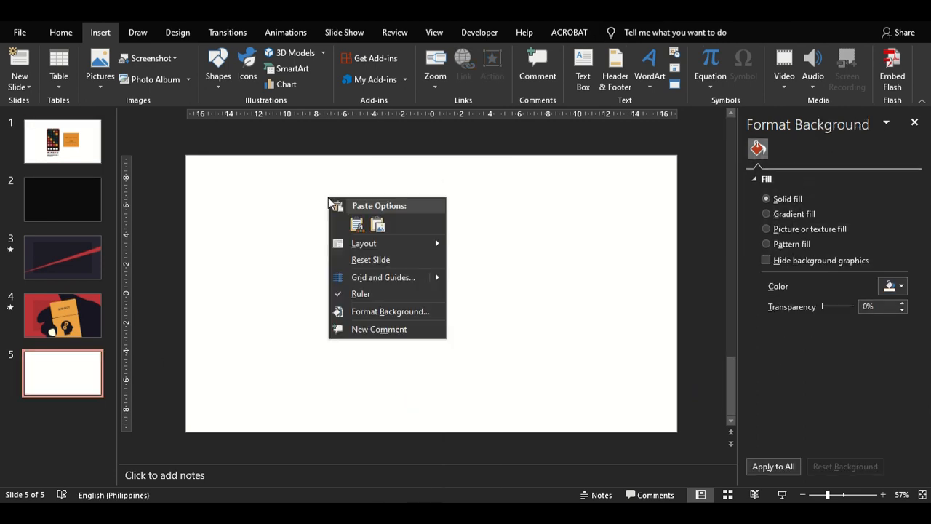
{"action": "left_click", "coordinate": [377, 224]}
{"action": "left_click_drag", "start_coordinate": [387, 245], "coordinate": [370, 238]}
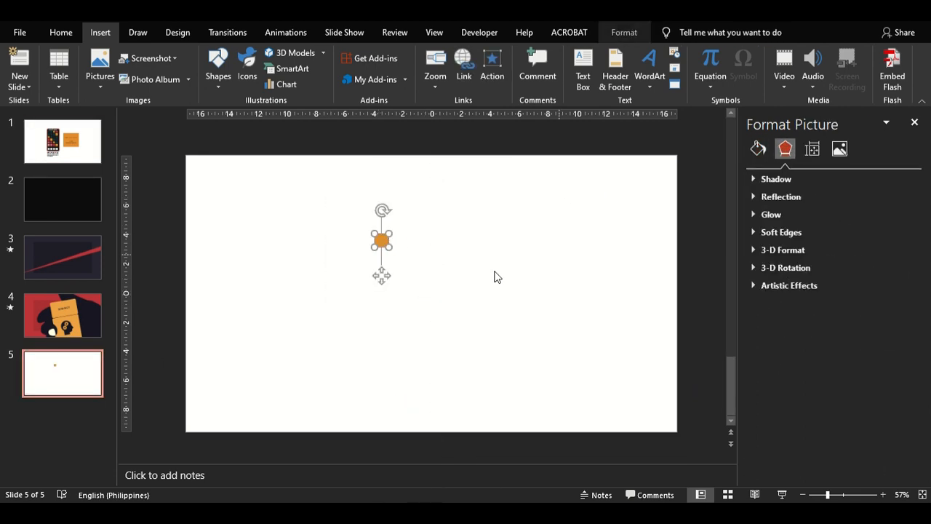
- Fill slide 5's background with the orange sampled from the pasted swatch using the Eyedropper
{"action": "right_click", "coordinate": [494, 270]}
{"action": "left_click", "coordinate": [553, 384]}
{"action": "left_click", "coordinate": [900, 286]}
{"action": "left_click", "coordinate": [847, 460]}
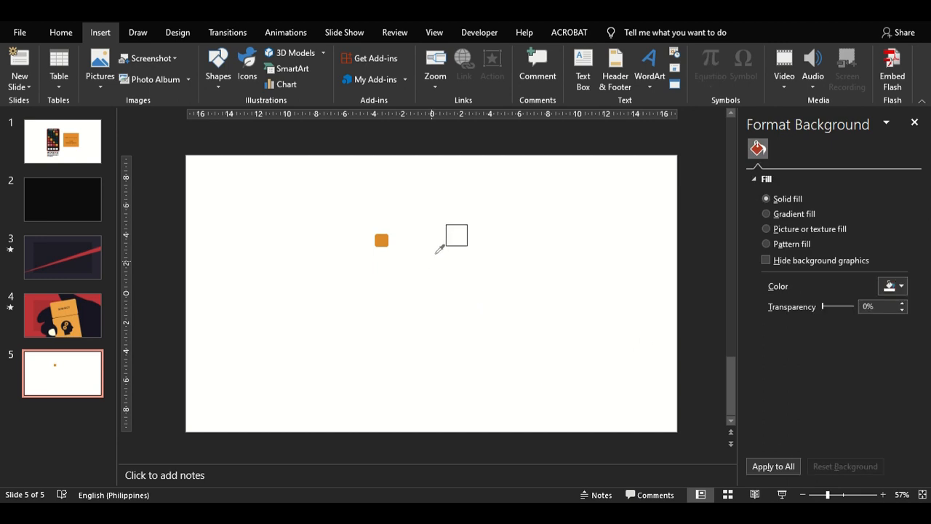
{"action": "left_click", "coordinate": [381, 240]}
{"action": "left_click", "coordinate": [914, 123]}
- Delete the pasted swatch from slide 5 and apply the Fade transition to the slide
{"action": "left_click", "coordinate": [482, 235]}
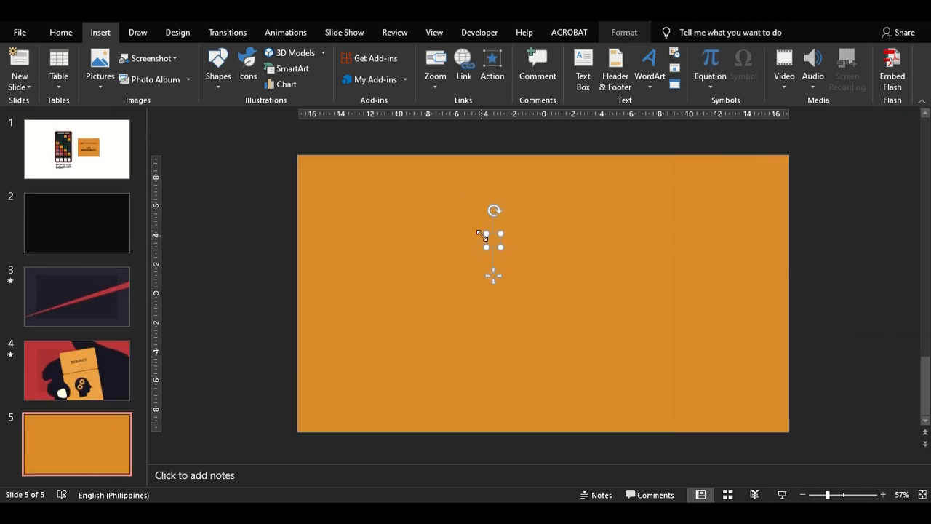
{"action": "key", "text": "Delete"}
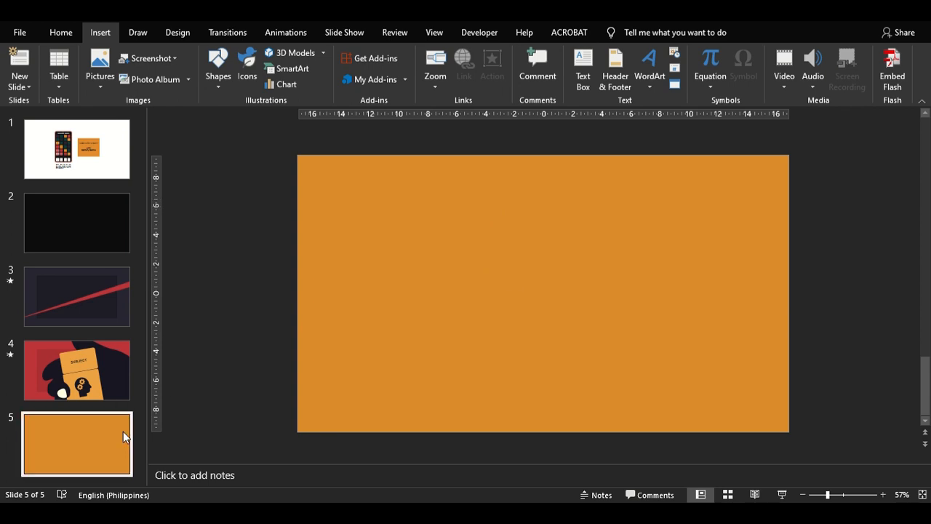
{"action": "left_click", "coordinate": [246, 31]}
{"action": "left_click", "coordinate": [181, 69]}
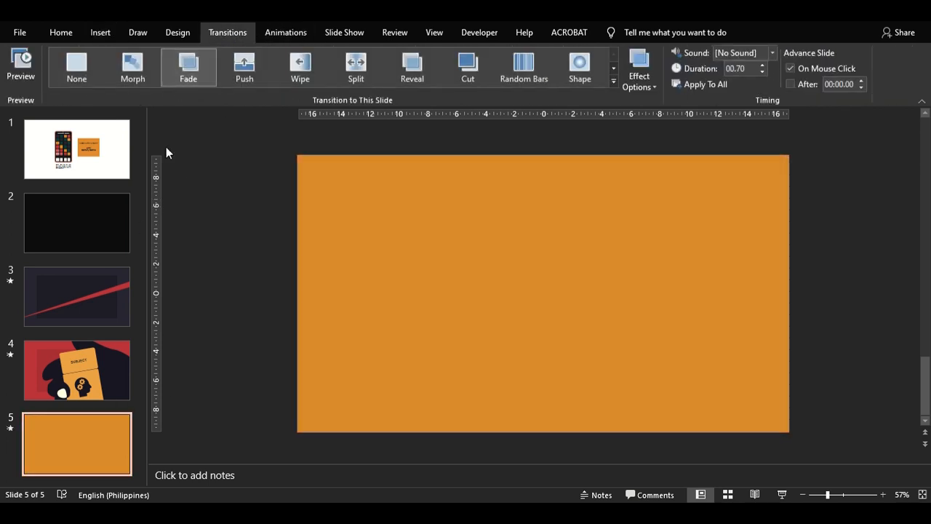
- Copy slide 3, paste it after slide 5, and delete the red triangle from the pasted slide
{"action": "scroll", "coordinate": [125, 289], "scroll_direction": "down", "scroll_amount": 1}
{"action": "left_click", "coordinate": [110, 299]}
{"action": "right_click", "coordinate": [110, 297]}
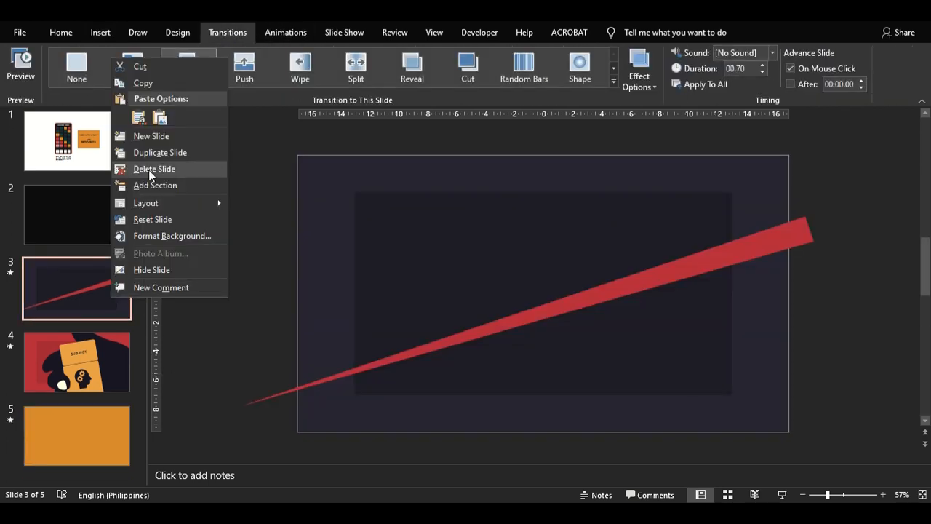
{"action": "left_click", "coordinate": [80, 456]}
{"action": "right_click", "coordinate": [78, 424]}
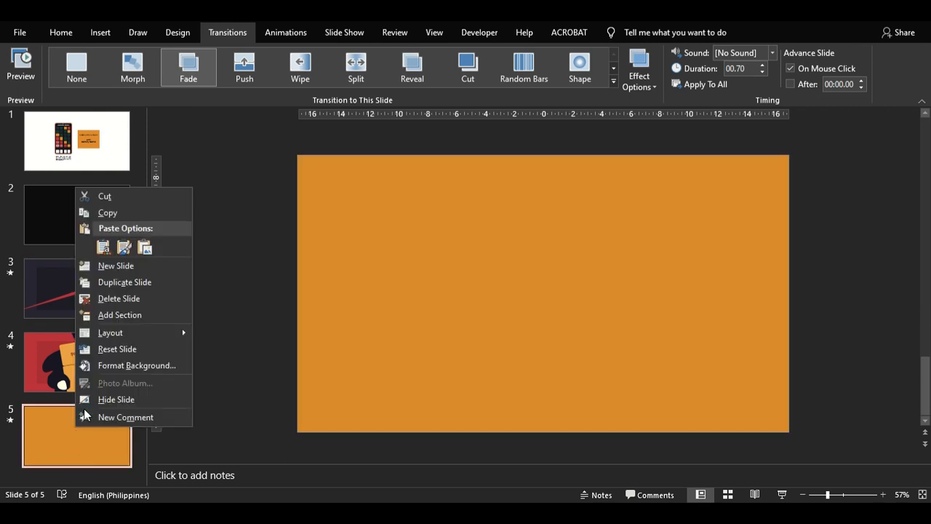
{"action": "left_click", "coordinate": [103, 248]}
{"action": "left_click", "coordinate": [736, 249]}
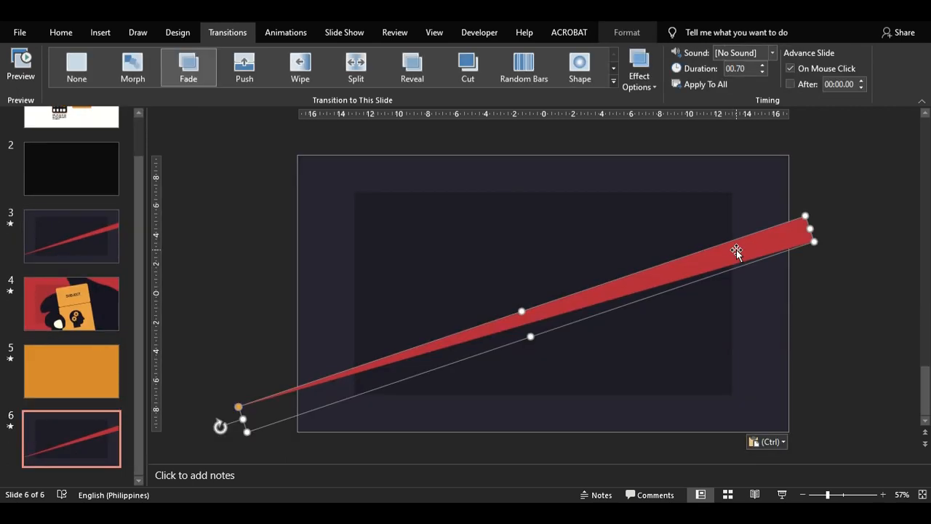
{"action": "key", "text": "Delete"}
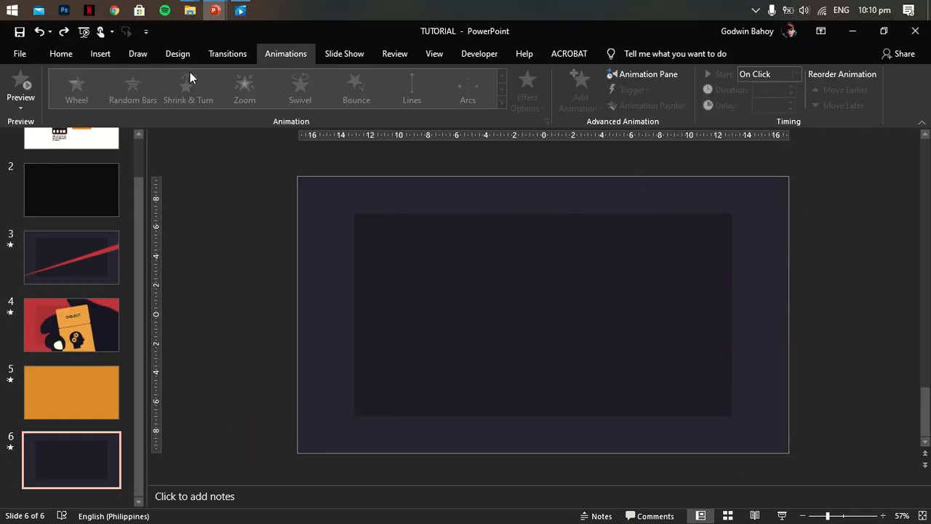
- Insert the picture of the four cream card-suit symbols onto slide 6
{"action": "left_click", "coordinate": [100, 53]}
{"action": "left_click", "coordinate": [100, 87]}
{"action": "left_click", "coordinate": [124, 141]}
{"action": "double_click", "coordinate": [424, 138]}
{"action": "left_click", "coordinate": [763, 225]}
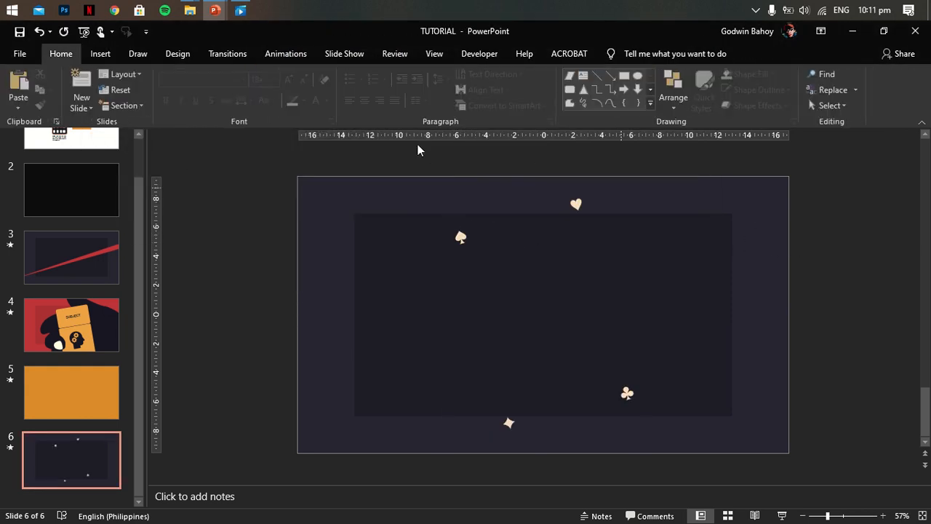
- Add a centred text box reading "PRESENTED BY GROUP NUMBER" and place it between the suit symbols on slide 6
{"action": "left_click", "coordinate": [100, 53]}
{"action": "left_click_drag", "start_coordinate": [804, 290], "coordinate": [811, 291]}
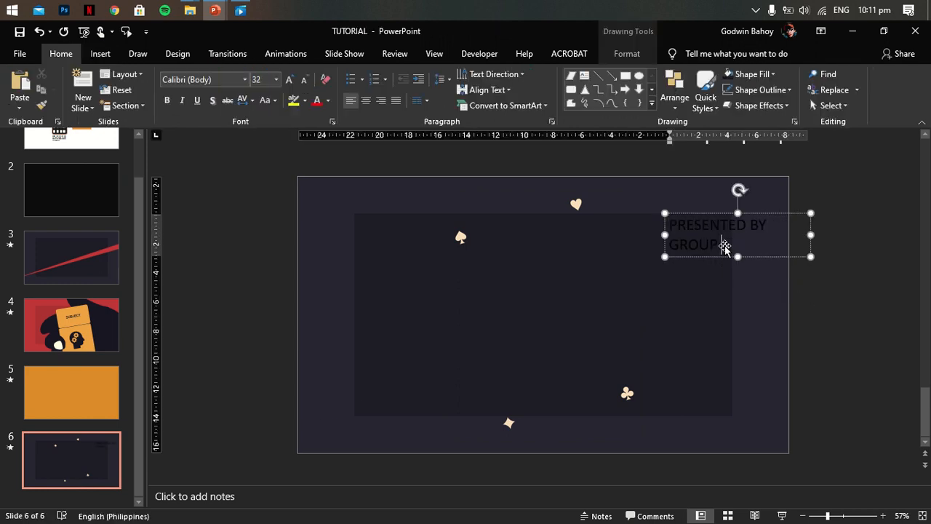
{"action": "left_click_drag", "start_coordinate": [763, 212], "coordinate": [581, 291]}
{"action": "left_click", "coordinate": [328, 100]}
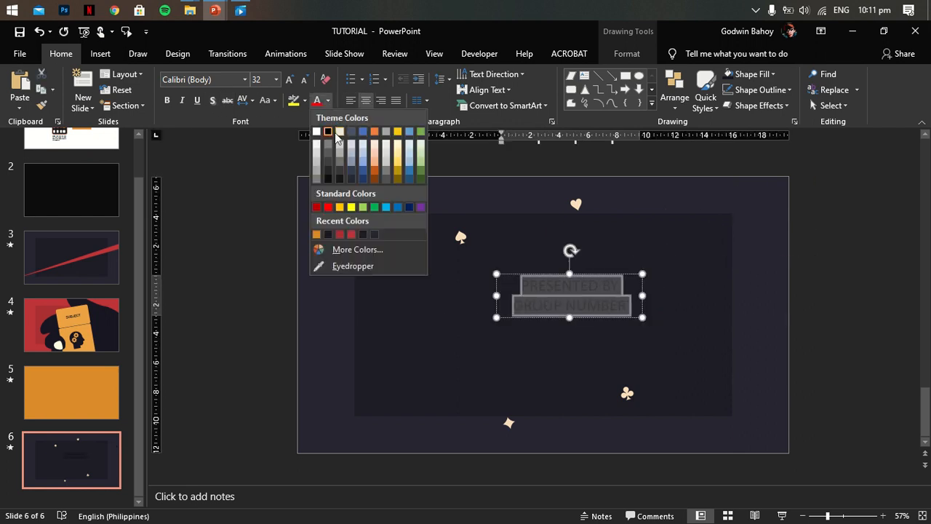
{"action": "left_click", "coordinate": [243, 262]}
{"action": "scroll", "coordinate": [119, 305], "scroll_direction": "up", "scroll_amount": 2}
{"action": "left_click", "coordinate": [64, 181]}
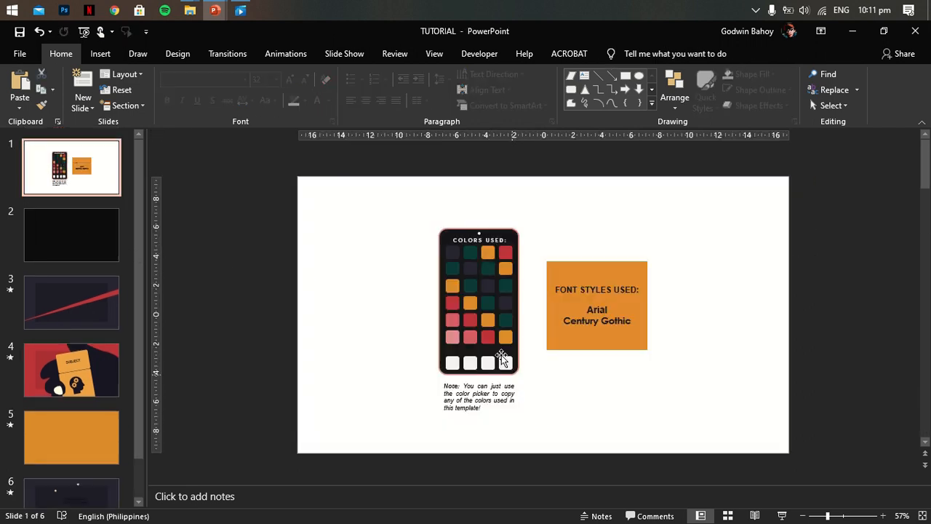
{"action": "left_click", "coordinate": [467, 359]}
{"action": "left_click", "coordinate": [451, 363]}
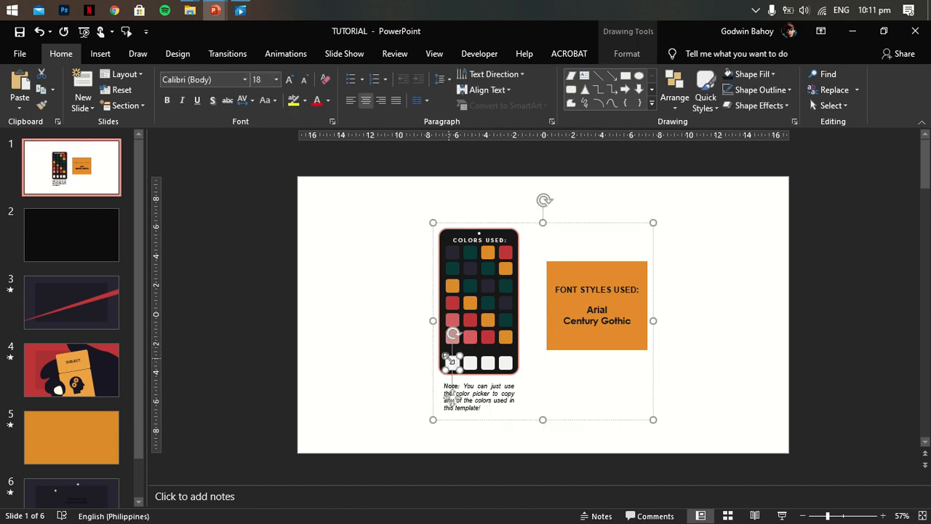
{"action": "left_click_drag", "start_coordinate": [141, 321], "coordinate": [139, 364]}
{"action": "left_click", "coordinate": [75, 446]}
- Colour the "PRESENTED BY GROUP NUMBER" text with the cream sampled from the spade using the Eyedropper
{"action": "left_click", "coordinate": [557, 304]}
{"action": "key", "text": "ctrl+a"}
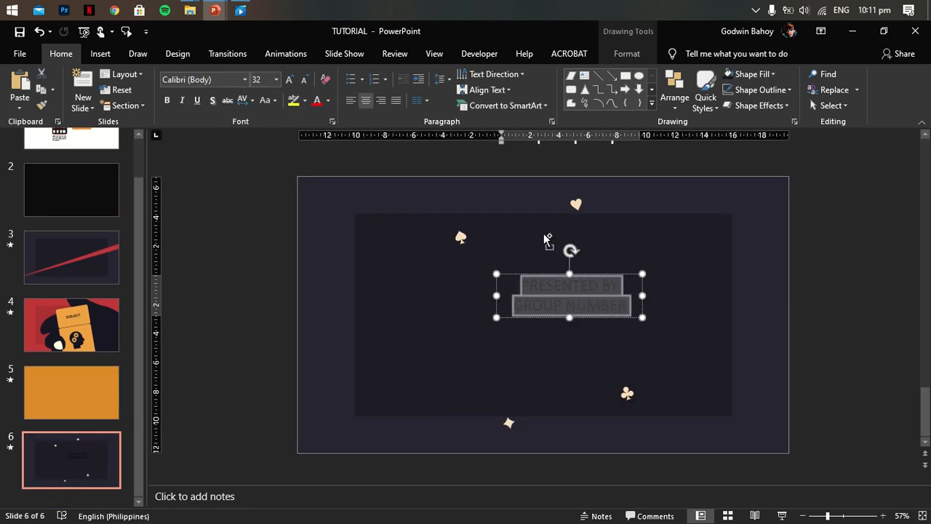
{"action": "left_click", "coordinate": [326, 102]}
{"action": "left_click", "coordinate": [354, 267]}
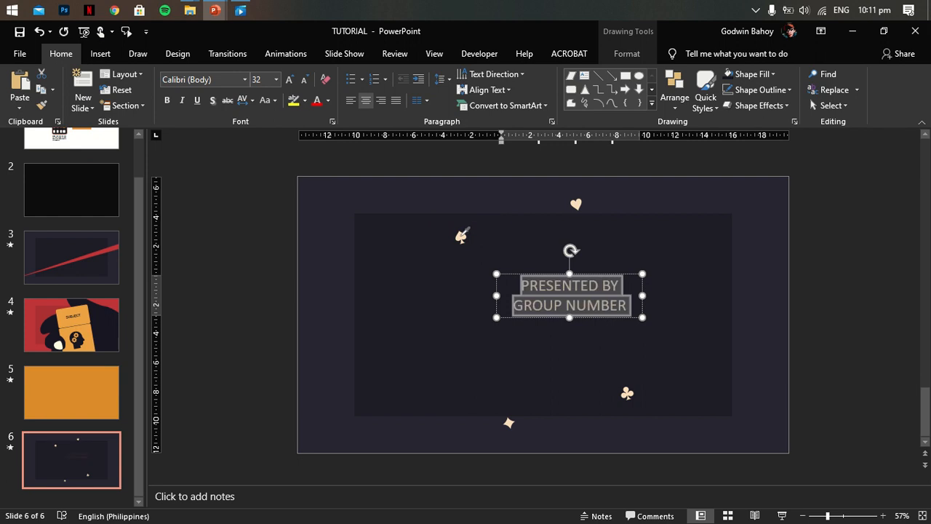
- Set the text to bold Arial and narrow its box so the words wrap onto three lines
{"action": "left_click", "coordinate": [235, 79]}
{"action": "type", "text": "A"}
{"action": "key", "text": "Return"}
{"action": "left_click_drag", "start_coordinate": [642, 296], "coordinate": [611, 297]}
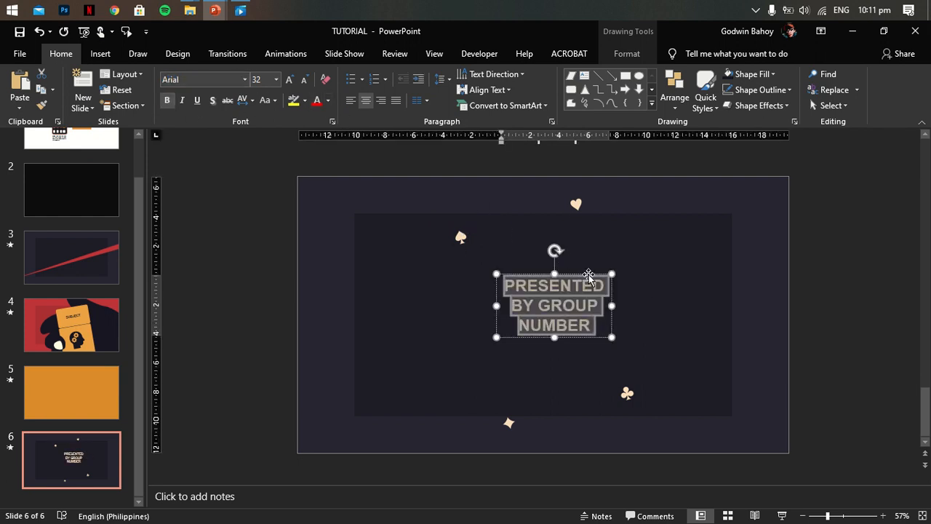
- Rotate the text box slightly counterclockwise to match the tilt of the suit symbols
{"action": "mouse_move", "coordinate": [554, 250]}
{"action": "left_mouse_down"}
{"action": "mouse_move", "coordinate": [537, 253]}
{"action": "mouse_move", "coordinate": [558, 271]}
{"action": "mouse_move", "coordinate": [526, 254]}
{"action": "left_mouse_up"}
{"action": "left_click", "coordinate": [568, 220]}
{"action": "left_click", "coordinate": [557, 272]}
{"action": "left_click", "coordinate": [726, 264]}
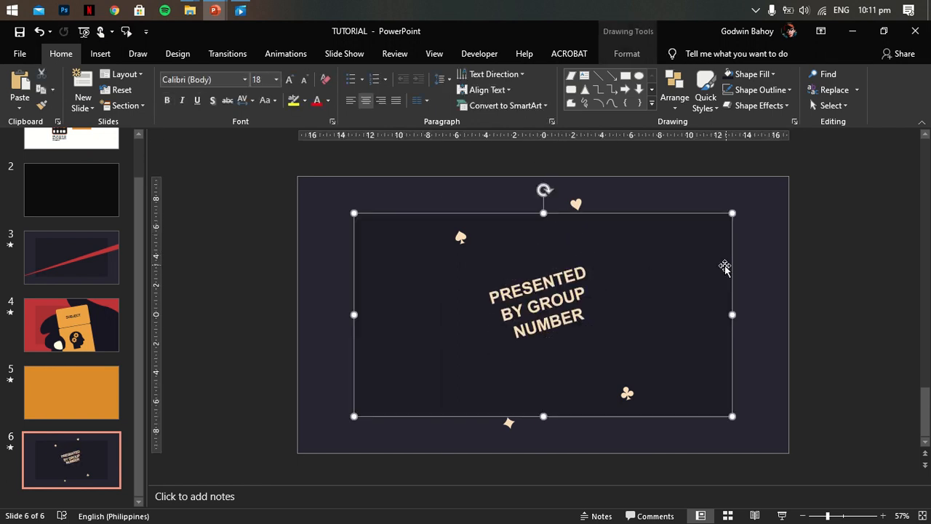
{"action": "left_click", "coordinate": [828, 251]}
- Align the text box and the suit-symbol picture by their vertical middles
{"action": "left_click", "coordinate": [574, 298]}
{"action": "left_click", "coordinate": [577, 205], "text": "shift"}
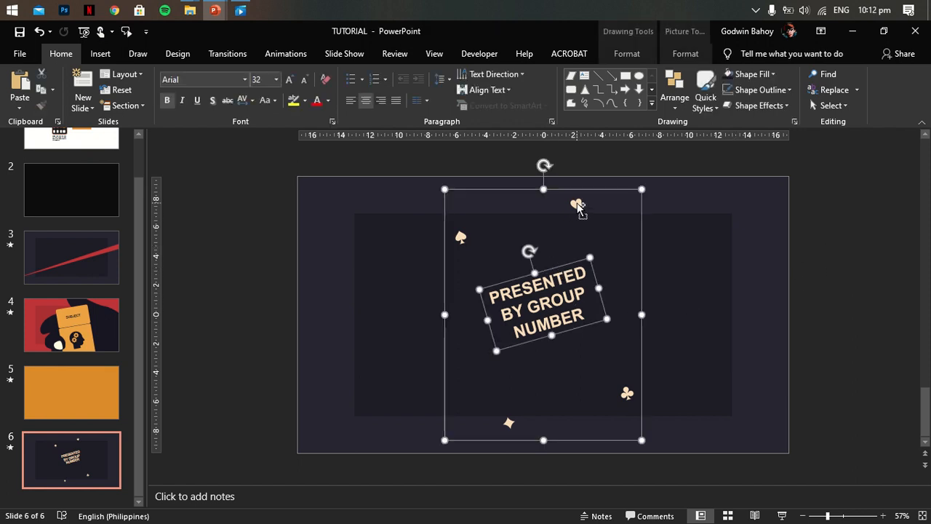
{"action": "left_click", "coordinate": [685, 53]}
{"action": "left_click", "coordinate": [791, 73]}
{"action": "left_click", "coordinate": [791, 74]}
{"action": "left_click", "coordinate": [792, 73]}
{"action": "left_click", "coordinate": [822, 142]}
{"action": "left_click", "coordinate": [846, 279]}
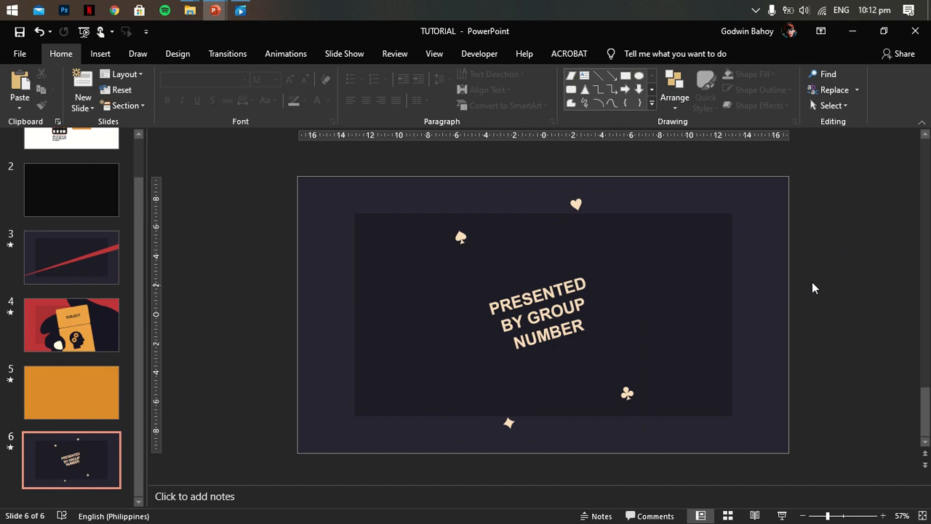
- Group the text box with the suit-symbol picture on slide 6
{"action": "left_click", "coordinate": [556, 280]}
{"action": "left_click", "coordinate": [578, 205], "text": "shift"}
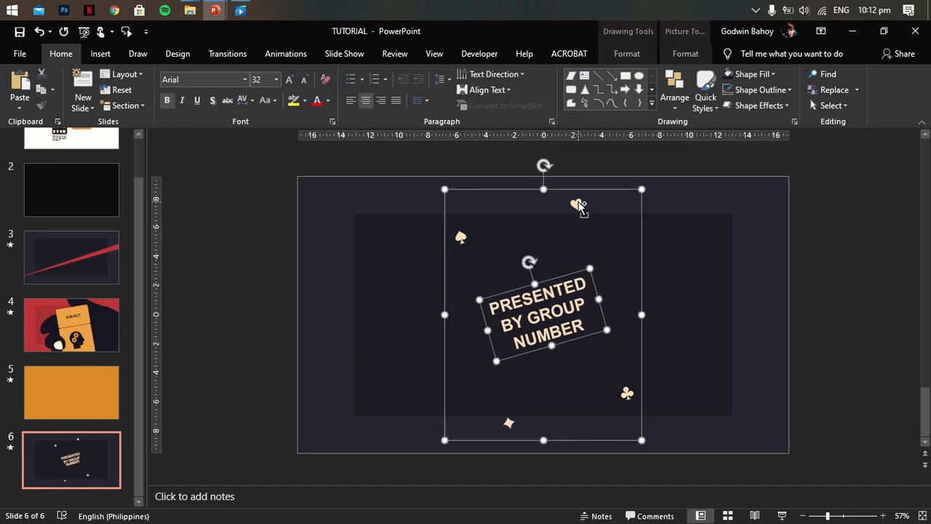
{"action": "left_click", "coordinate": [685, 53]}
{"action": "left_click", "coordinate": [793, 74]}
{"action": "left_click", "coordinate": [796, 75]}
{"action": "left_click", "coordinate": [794, 90]}
{"action": "left_click", "coordinate": [809, 107]}
{"action": "left_click", "coordinate": [821, 216]}
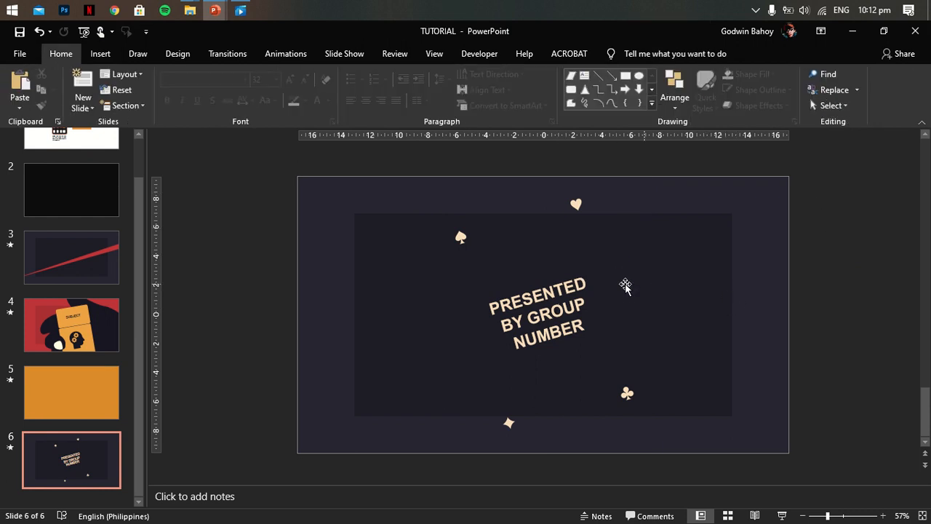
- Add the Stretch entrance effect to the group of text and suit symbols on slide 6
{"action": "left_click", "coordinate": [576, 276]}
{"action": "left_click", "coordinate": [575, 276]}
{"action": "left_click", "coordinate": [869, 307]}
{"action": "left_click", "coordinate": [577, 204]}
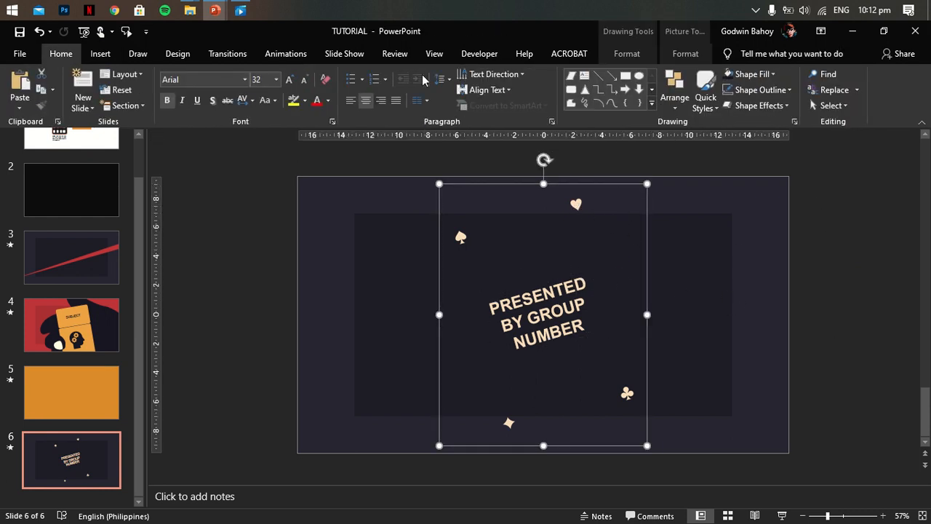
{"action": "left_click", "coordinate": [287, 55]}
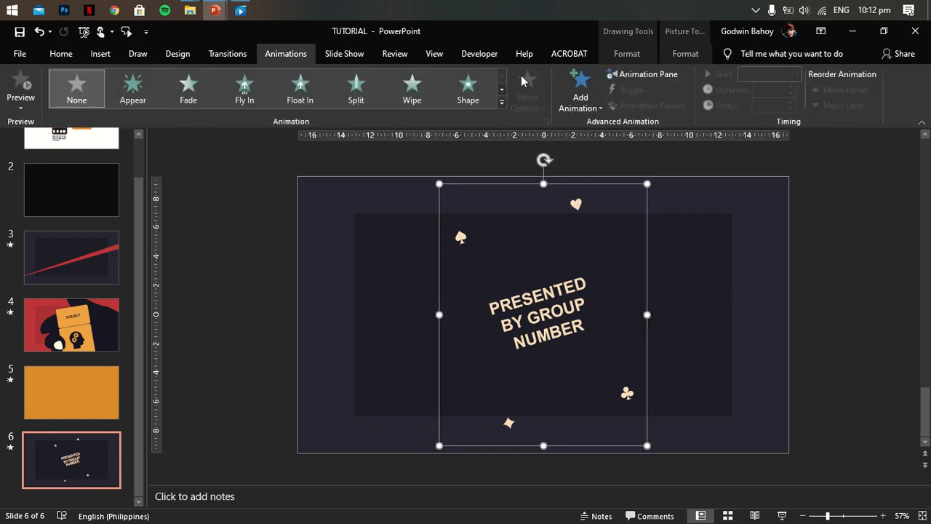
{"action": "left_click", "coordinate": [652, 76]}
{"action": "left_click", "coordinate": [582, 88]}
{"action": "left_click", "coordinate": [640, 438]}
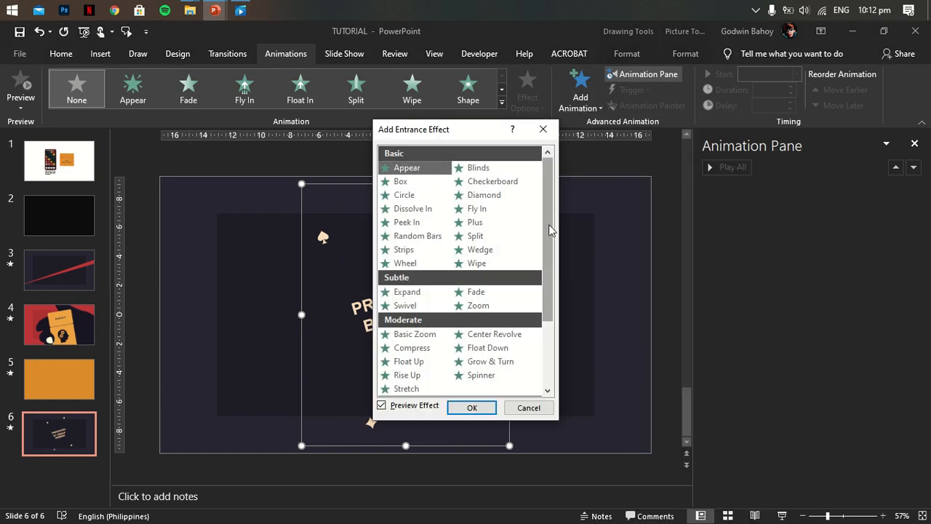
{"action": "scroll", "coordinate": [550, 231], "scroll_direction": "down", "scroll_amount": 1}
{"action": "left_click", "coordinate": [504, 315]}
{"action": "left_click_drag", "start_coordinate": [480, 128], "coordinate": [635, 121]}
{"action": "left_click", "coordinate": [572, 336]}
{"action": "left_click", "coordinate": [626, 400]}
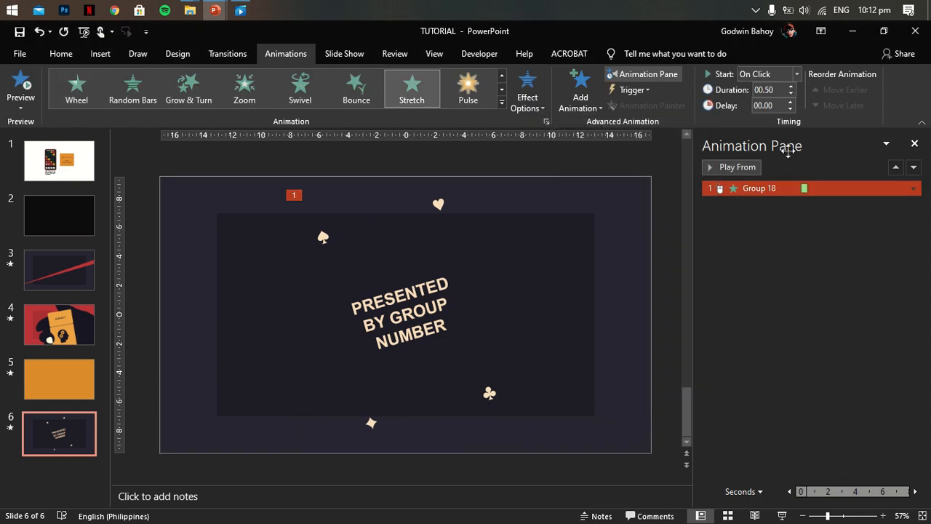
- Set the group's Stretch animation to start after previous and close the Animation Pane
{"action": "left_click", "coordinate": [914, 188]}
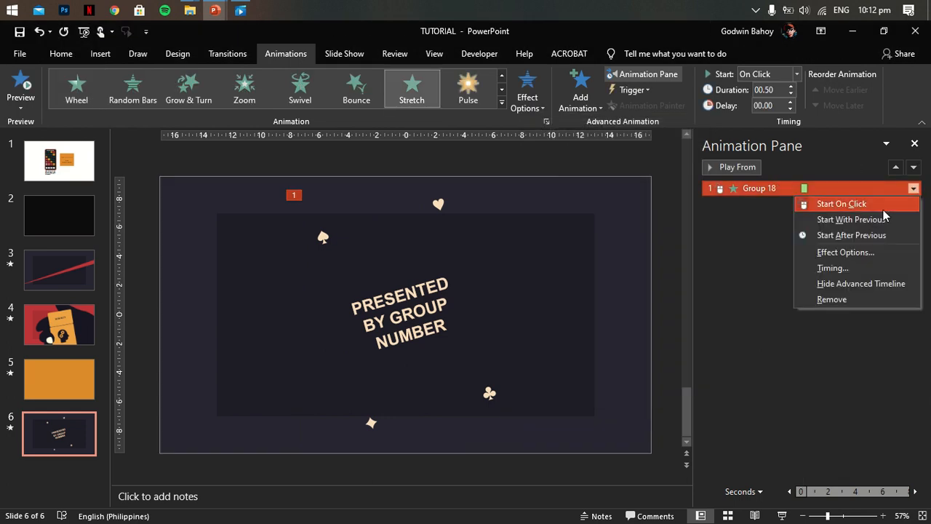
{"action": "left_click", "coordinate": [854, 233]}
{"action": "left_click", "coordinate": [915, 143]}
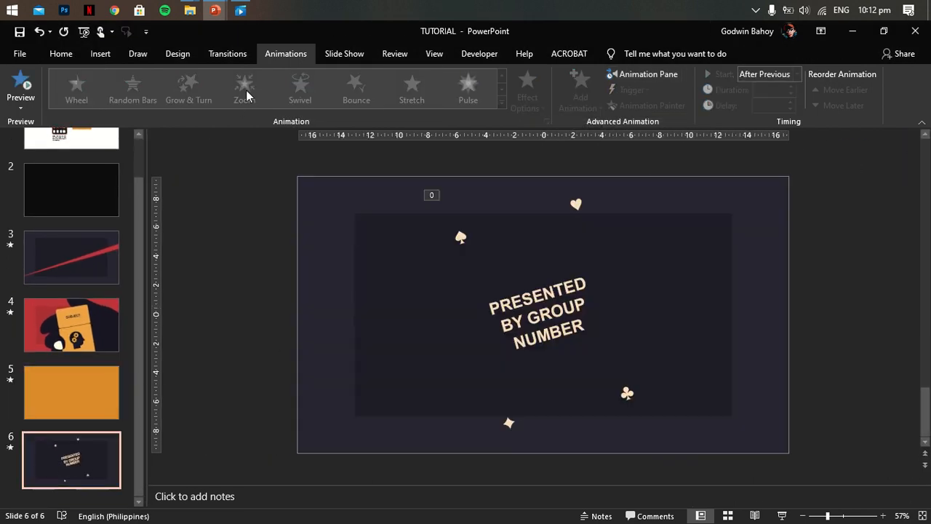
- Play slide 6 in the slide show to check its transition and animation, and exit the show
{"action": "left_click", "coordinate": [228, 53]}
{"action": "left_click", "coordinate": [783, 516]}
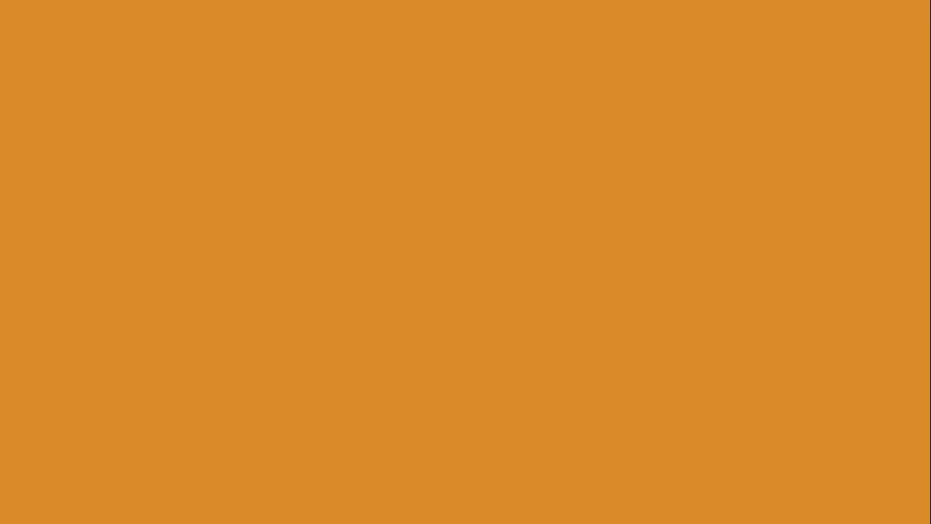
{"action": "key", "text": "Escape"}
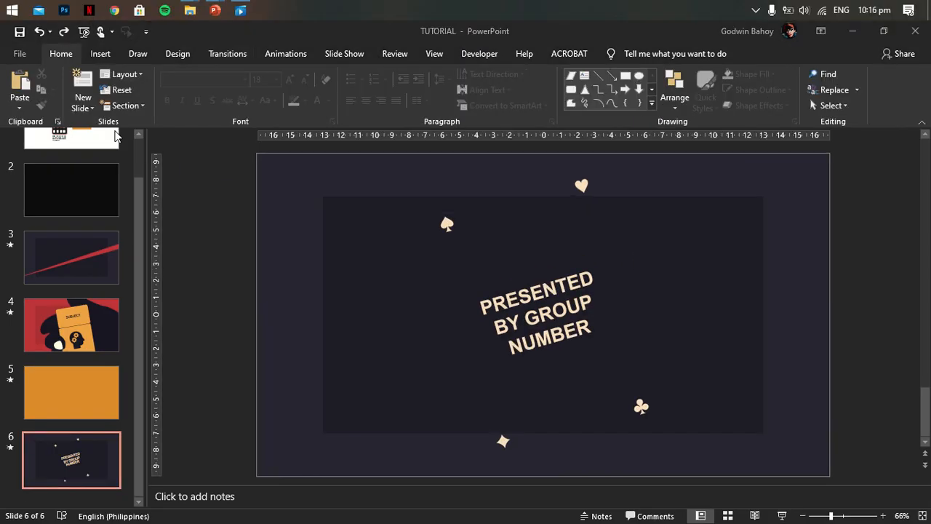
- Insert a new blank slide 7 and paste the dark background rectangles copied from slide 6 onto it
{"action": "left_click", "coordinate": [82, 108]}
{"action": "left_click", "coordinate": [126, 299]}
{"action": "left_click", "coordinate": [97, 394]}
{"action": "left_click", "coordinate": [296, 182]}
{"action": "left_click", "coordinate": [359, 228]}
{"action": "right_click", "coordinate": [361, 227]}
{"action": "left_click", "coordinate": [393, 256]}
{"action": "left_click", "coordinate": [73, 460]}
{"action": "right_click", "coordinate": [466, 236]}
{"action": "left_click", "coordinate": [493, 266]}
{"action": "left_click", "coordinate": [171, 261]}
- Insert the tilted dark playing-card picture on slide 7 and paste slide 6's "PRESENTED BY GROUP NUMBER" text over it
{"action": "left_click", "coordinate": [101, 53]}
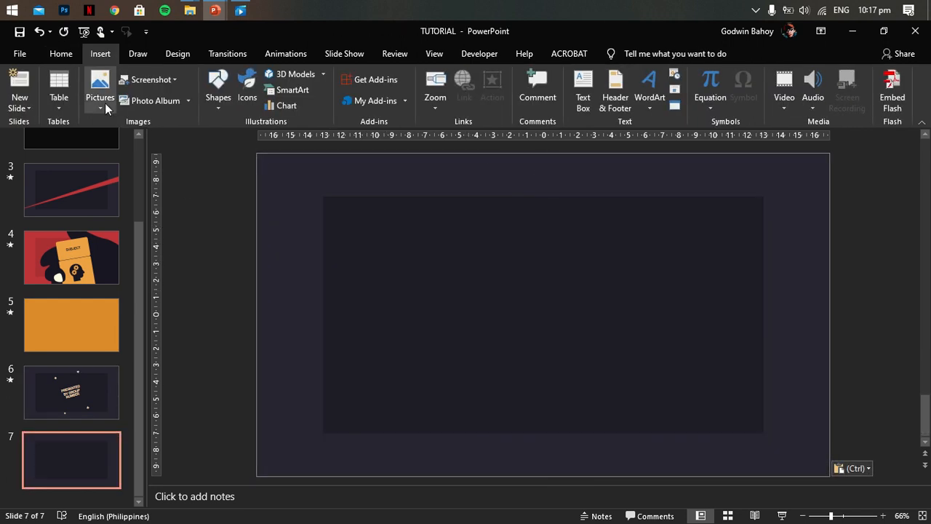
{"action": "double_click", "coordinate": [484, 146]}
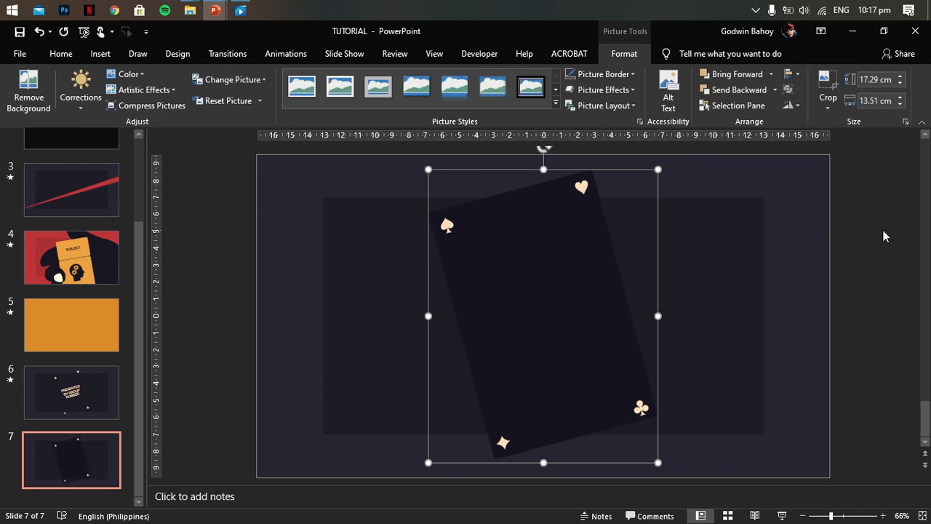
{"action": "left_click", "coordinate": [54, 399]}
{"action": "left_click", "coordinate": [535, 278]}
{"action": "right_click", "coordinate": [546, 280]}
{"action": "left_click", "coordinate": [578, 237]}
{"action": "left_click", "coordinate": [71, 459]}
{"action": "right_click", "coordinate": [505, 318]}
{"action": "left_click", "coordinate": [542, 138]}
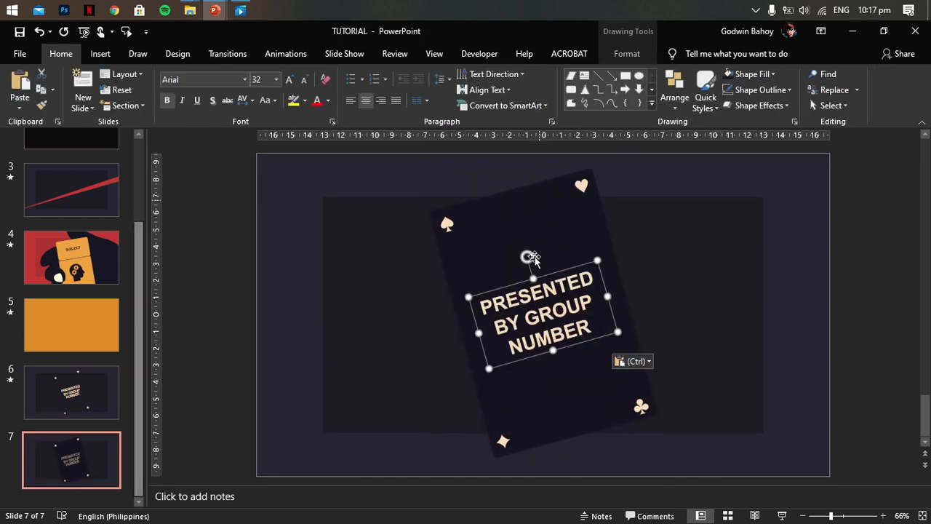
- Group the text box with the dark card picture on slide 7
{"action": "left_click", "coordinate": [550, 282]}
{"action": "left_click", "coordinate": [551, 258], "text": "ctrl"}
{"action": "left_click", "coordinate": [695, 56]}
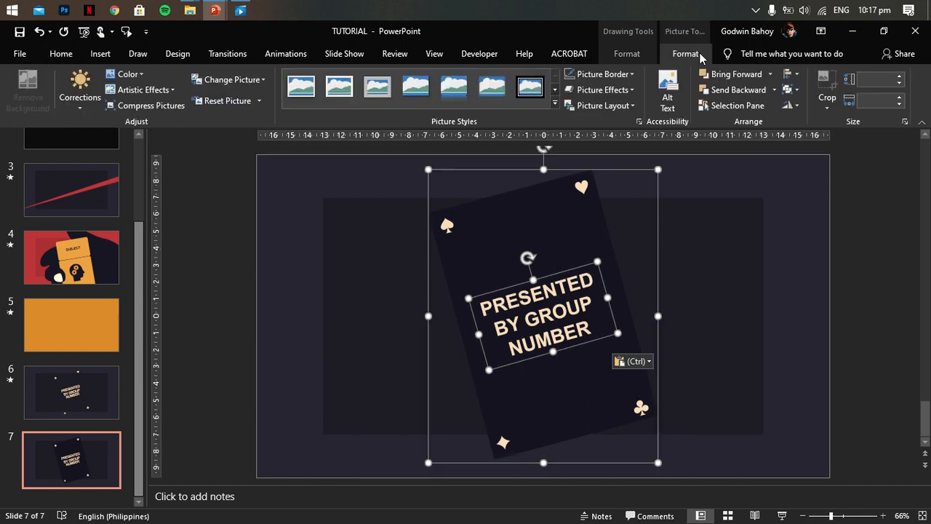
{"action": "left_click", "coordinate": [809, 108]}
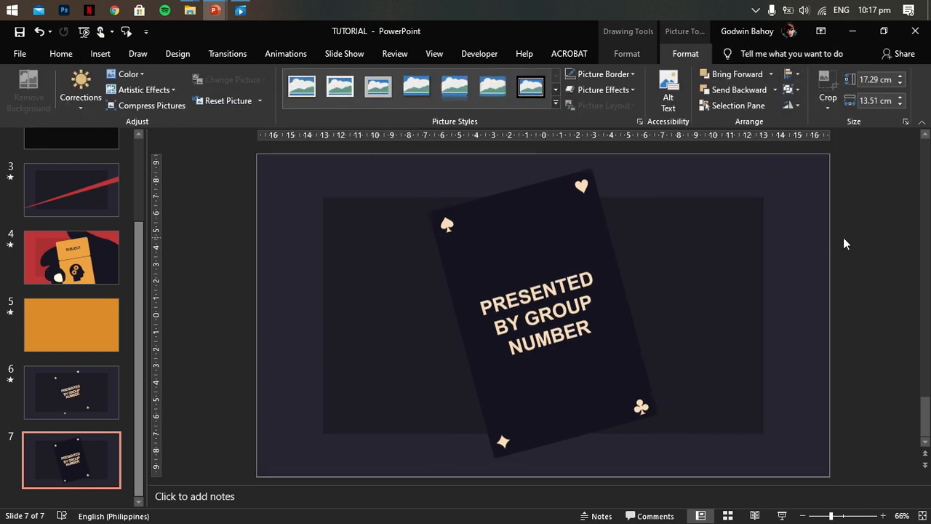
{"action": "left_click", "coordinate": [750, 232]}
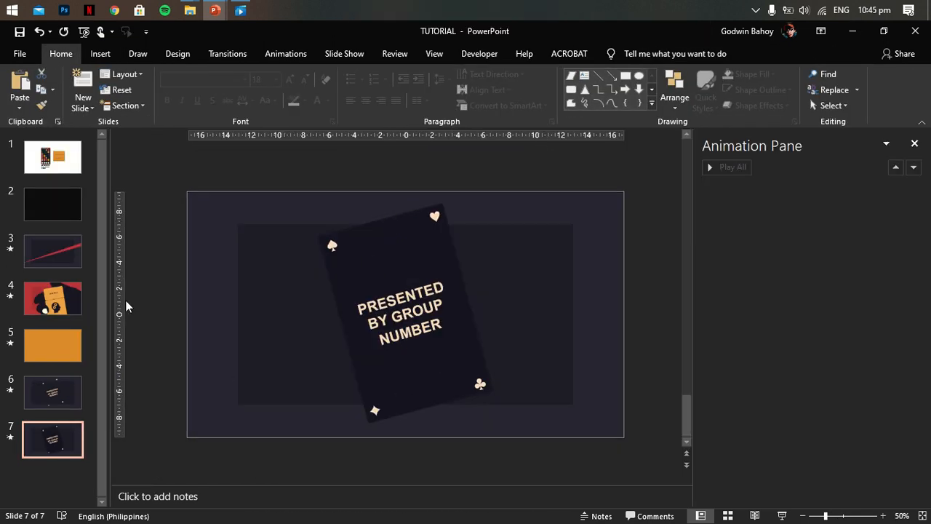
- Insert a new blank slide 8, paste slide 7's dark background rectangles onto it, and close the Animation Pane
{"action": "left_click", "coordinate": [82, 107]}
{"action": "left_click", "coordinate": [116, 281]}
{"action": "left_click", "coordinate": [58, 426]}
{"action": "left_click", "coordinate": [223, 217]}
{"action": "left_click", "coordinate": [259, 267]}
{"action": "right_click", "coordinate": [258, 267]}
{"action": "left_click", "coordinate": [287, 285]}
{"action": "left_click", "coordinate": [52, 469]}
{"action": "right_click", "coordinate": [255, 260]}
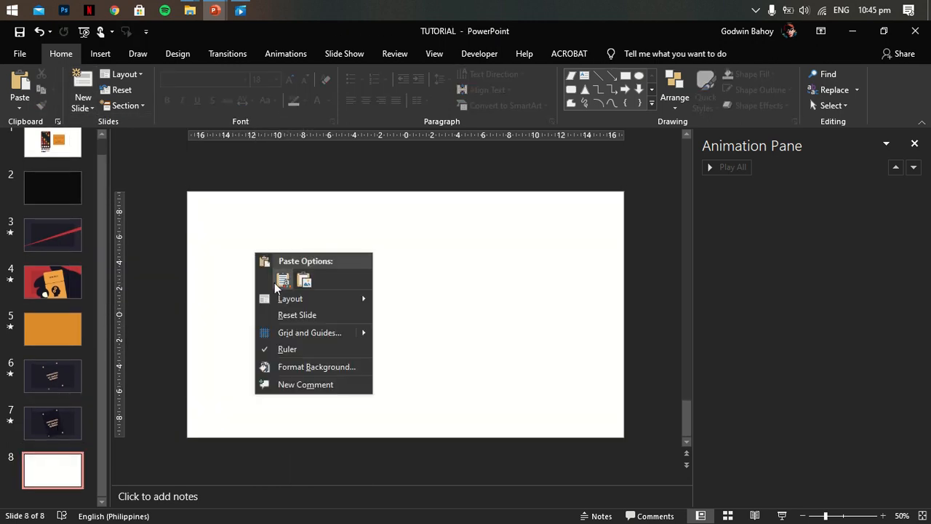
{"action": "left_click", "coordinate": [268, 278]}
{"action": "left_click", "coordinate": [154, 268]}
{"action": "left_click", "coordinate": [914, 143]}
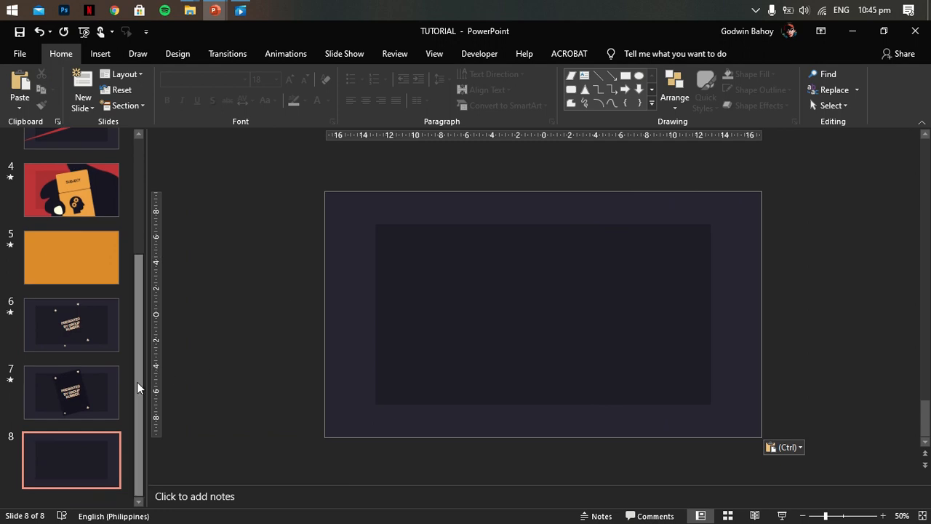
{"action": "scroll", "coordinate": [180, 294], "scroll_direction": "up", "scroll_amount": 1}
{"action": "left_click", "coordinate": [507, 274]}
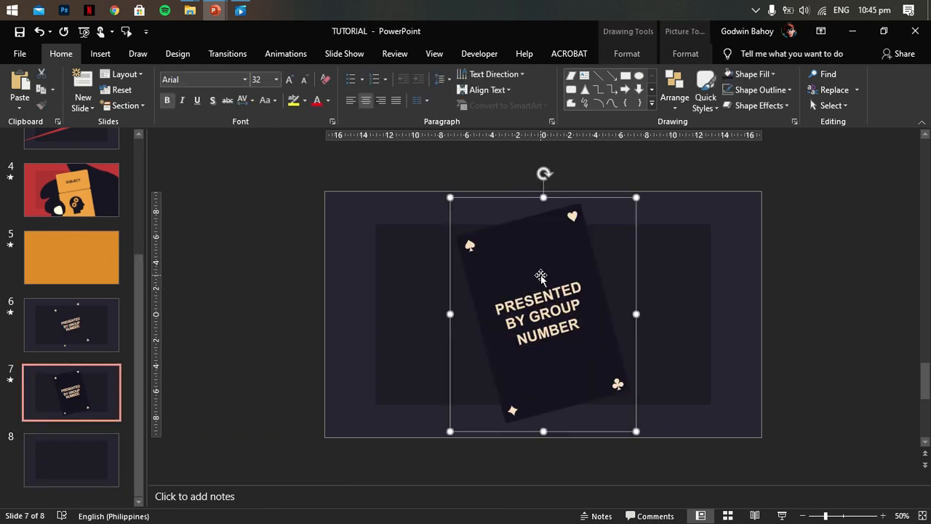
{"action": "left_click", "coordinate": [87, 453]}
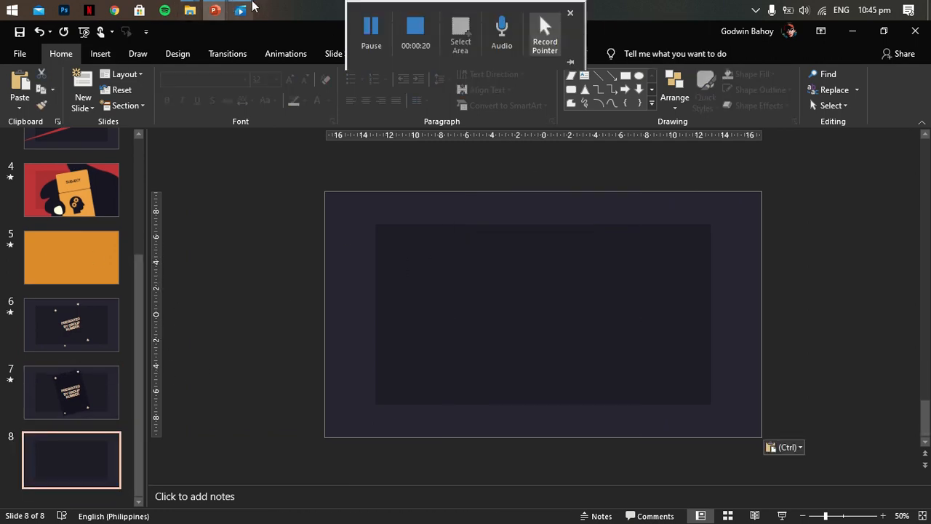
- Insert the cream red-diamond card picture C1 on slide 8
{"action": "left_click", "coordinate": [100, 54]}
{"action": "left_click", "coordinate": [100, 94]}
{"action": "left_click", "coordinate": [120, 123]}
{"action": "double_click", "coordinate": [449, 133]}
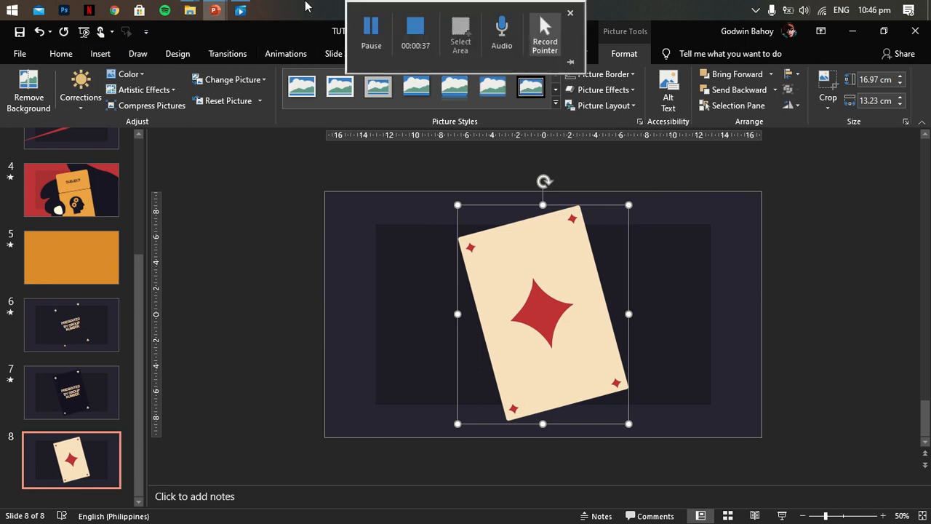
- Add a Lines motion path to the cream diamond card and extend its end point beyond the slide's upper right
{"action": "left_click", "coordinate": [285, 54]}
{"action": "left_click", "coordinate": [515, 106]}
{"action": "scroll", "coordinate": [488, 129], "scroll_direction": "down", "scroll_amount": 1}
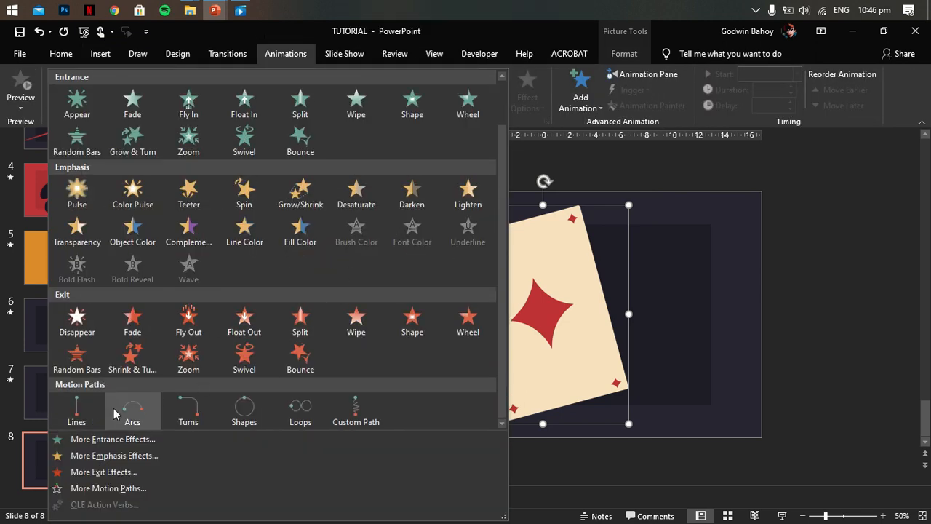
{"action": "left_click", "coordinate": [75, 407]}
{"action": "left_click_drag", "start_coordinate": [568, 344], "coordinate": [873, 226]}
- Insert the red heart card picture C2 over the cream diamond card on slide 8
{"action": "mouse_move", "coordinate": [376, 6]}
{"action": "left_click", "coordinate": [101, 54]}
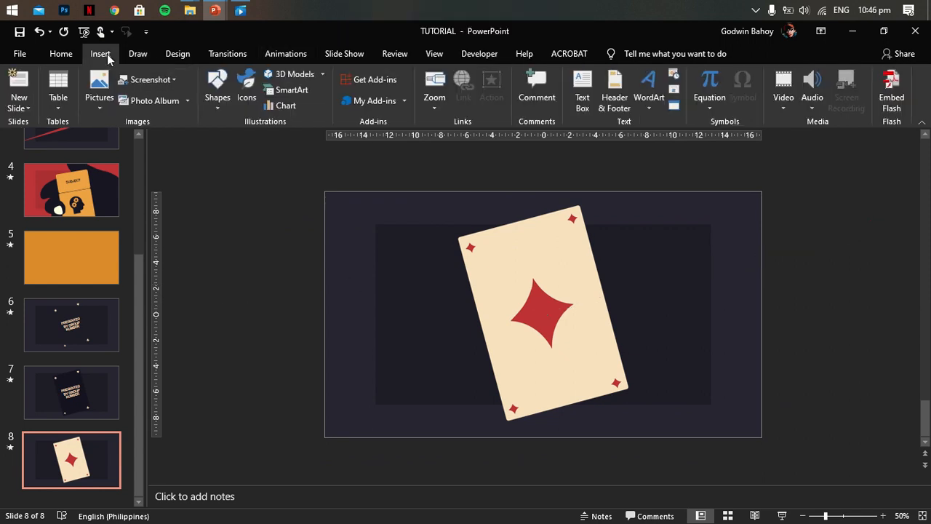
{"action": "left_click", "coordinate": [113, 107]}
{"action": "left_click", "coordinate": [146, 139]}
{"action": "double_click", "coordinate": [509, 142]}
{"action": "left_click", "coordinate": [848, 366]}
{"action": "left_click", "coordinate": [582, 255]}
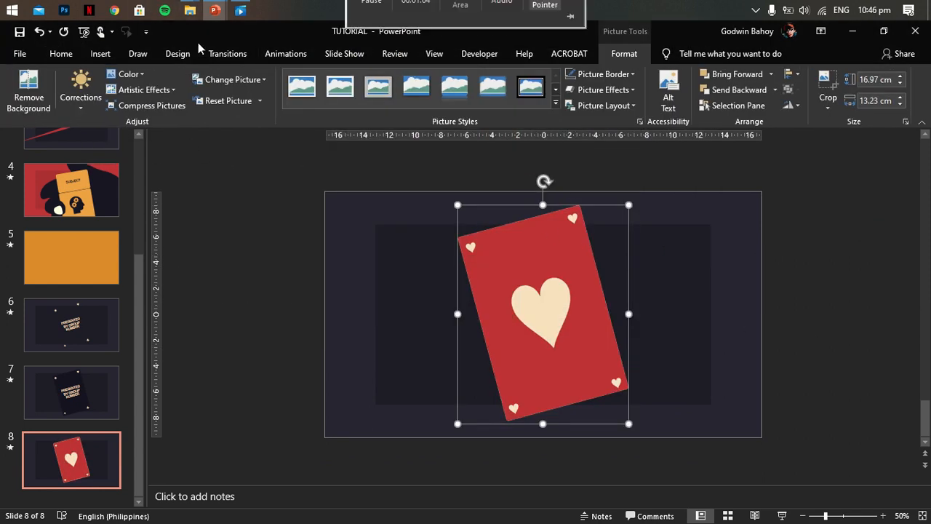
- Add a Lines motion path that carries the red heart card C2 off the slide's upper right
{"action": "left_click", "coordinate": [285, 54]}
{"action": "left_click", "coordinate": [502, 103]}
{"action": "left_click", "coordinate": [76, 411]}
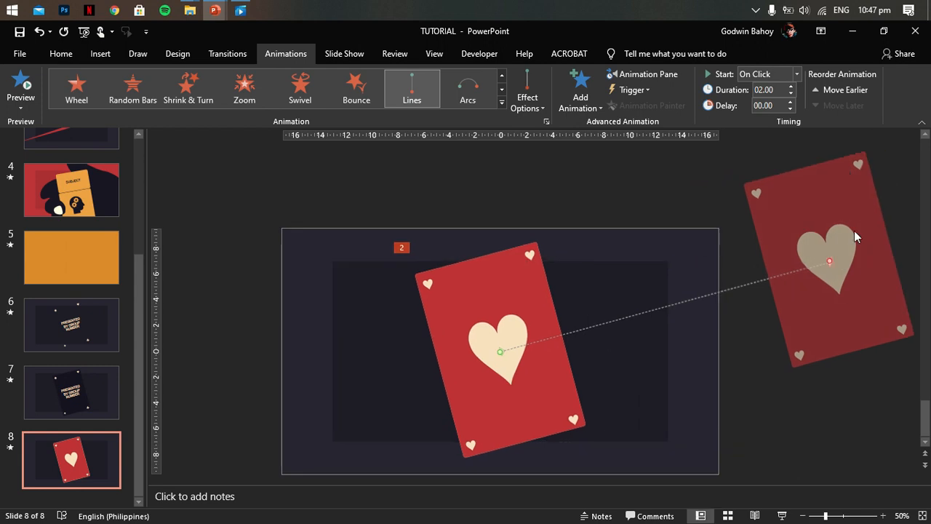
{"action": "left_click", "coordinate": [738, 394]}
- Insert the green diamond card picture C3 on top of the card stack on slide 8
{"action": "left_click", "coordinate": [110, 58]}
{"action": "left_click", "coordinate": [94, 100]}
{"action": "left_click", "coordinate": [166, 139]}
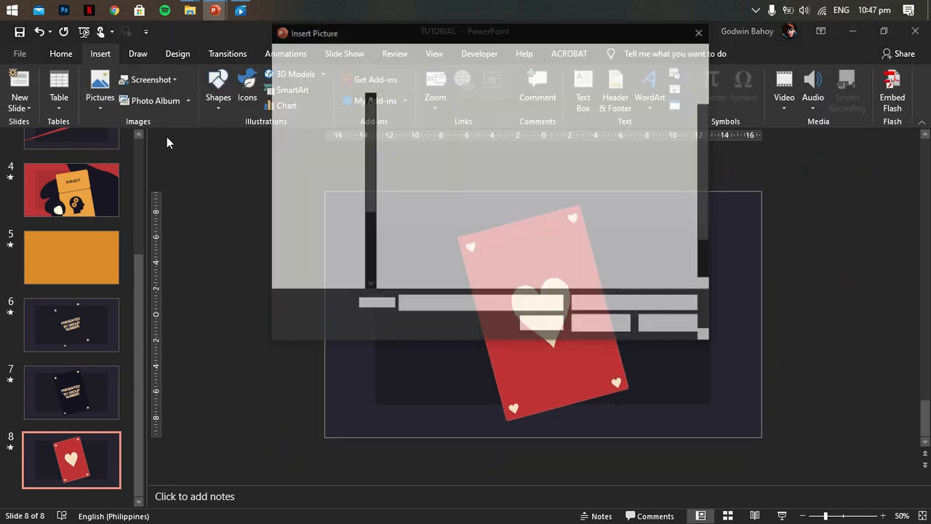
{"action": "double_click", "coordinate": [604, 137]}
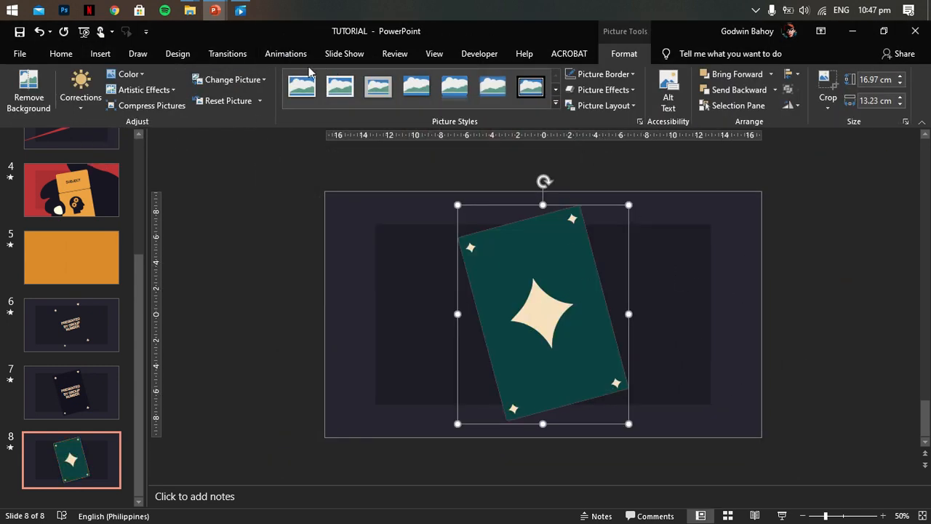
- Give the green diamond card a Lines motion path ending beyond the slide's upper right
{"action": "left_click", "coordinate": [285, 53]}
{"action": "left_click", "coordinate": [502, 103]}
{"action": "scroll", "coordinate": [291, 291], "scroll_direction": "down", "scroll_amount": 2}
{"action": "left_click", "coordinate": [102, 403]}
{"action": "left_click_drag", "start_coordinate": [555, 393], "coordinate": [837, 256]}
- Insert the dark club card picture C4 on top of the green card on slide 8
{"action": "left_click", "coordinate": [100, 53]}
{"action": "left_click", "coordinate": [101, 87]}
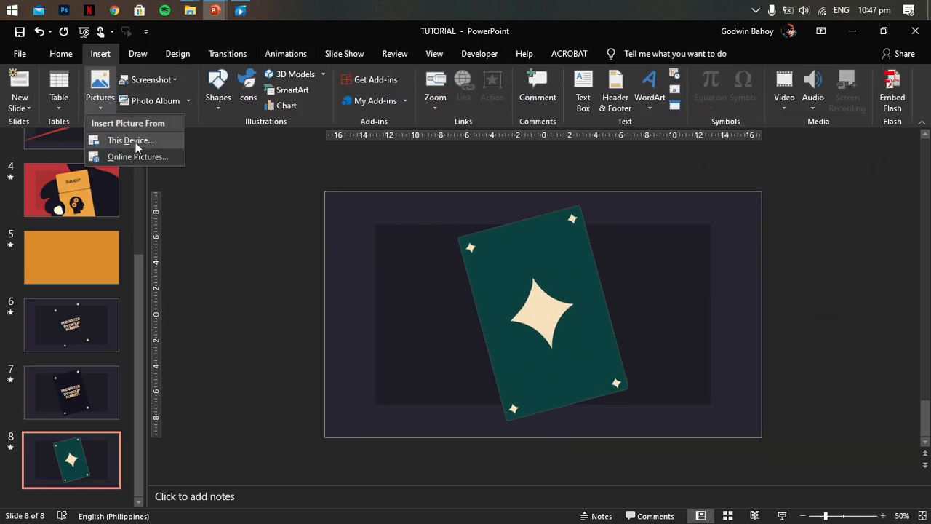
{"action": "left_click", "coordinate": [131, 138]}
{"action": "double_click", "coordinate": [657, 131]}
- Apply a Lines motion path to the dark club card and stretch it past the slide's upper right along the other paths
{"action": "left_click", "coordinate": [285, 54]}
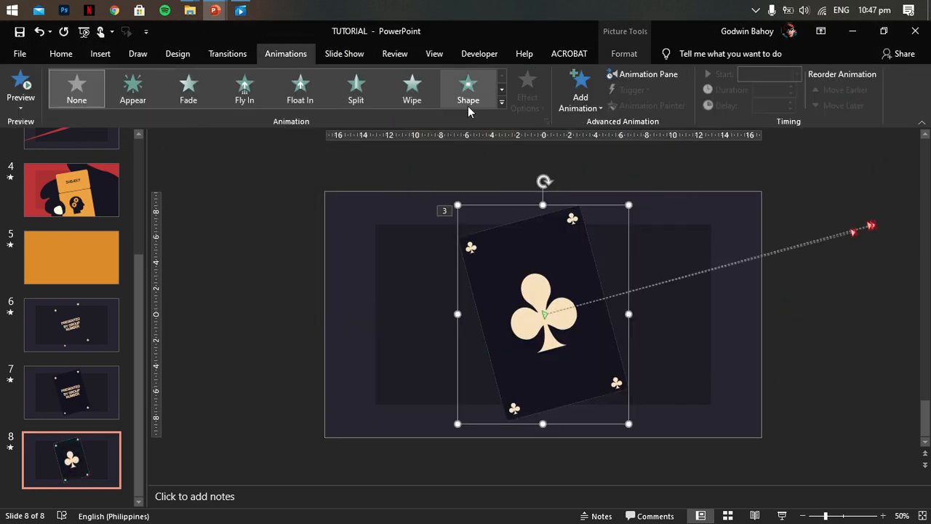
{"action": "left_click", "coordinate": [502, 113]}
{"action": "scroll", "coordinate": [457, 131], "scroll_direction": "down", "scroll_amount": 1}
{"action": "left_click", "coordinate": [76, 411]}
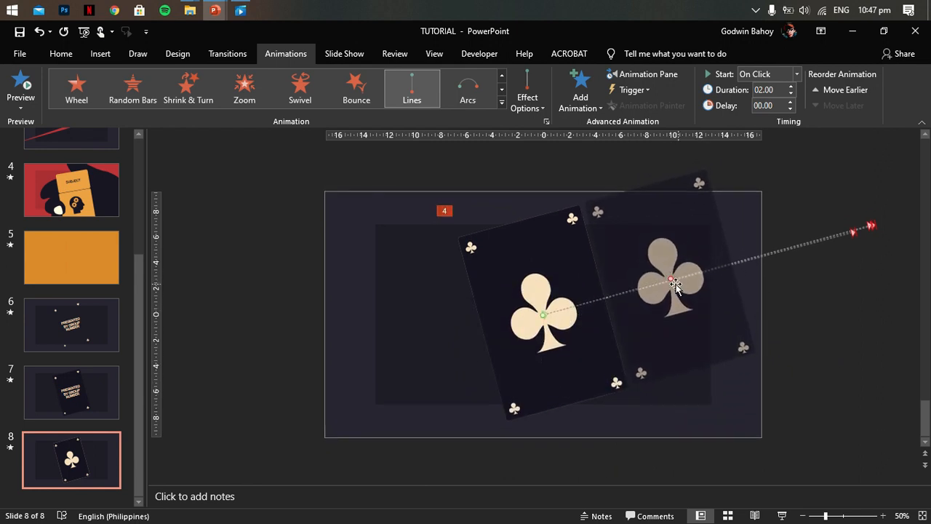
{"action": "left_click_drag", "start_coordinate": [670, 279], "coordinate": [922, 232]}
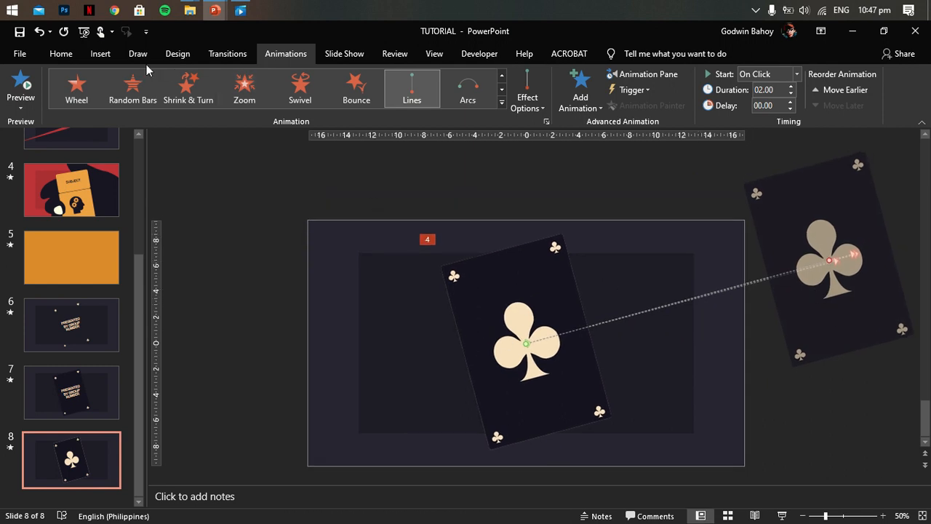
- Insert the orange spade card picture C5 on top of the club card on slide 8
{"action": "left_click", "coordinate": [100, 53]}
{"action": "left_click", "coordinate": [100, 93]}
{"action": "left_click", "coordinate": [122, 139]}
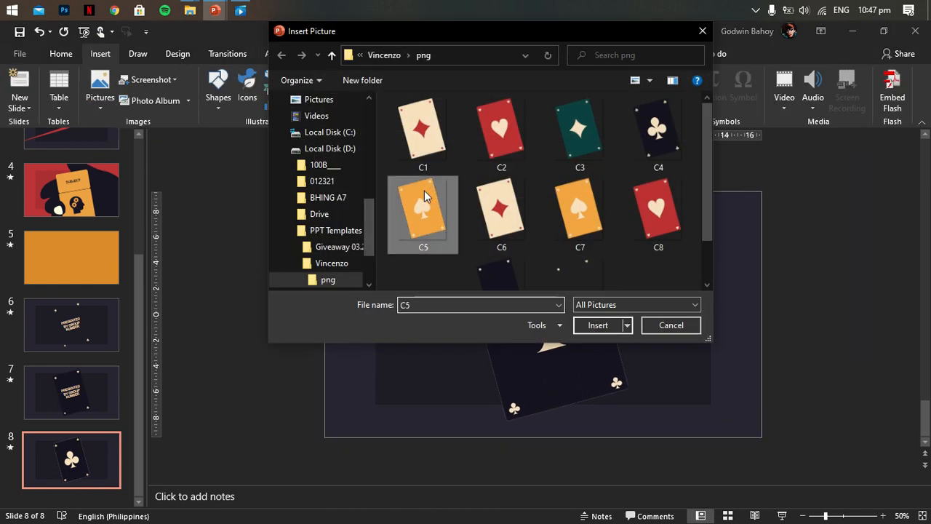
{"action": "double_click", "coordinate": [424, 190]}
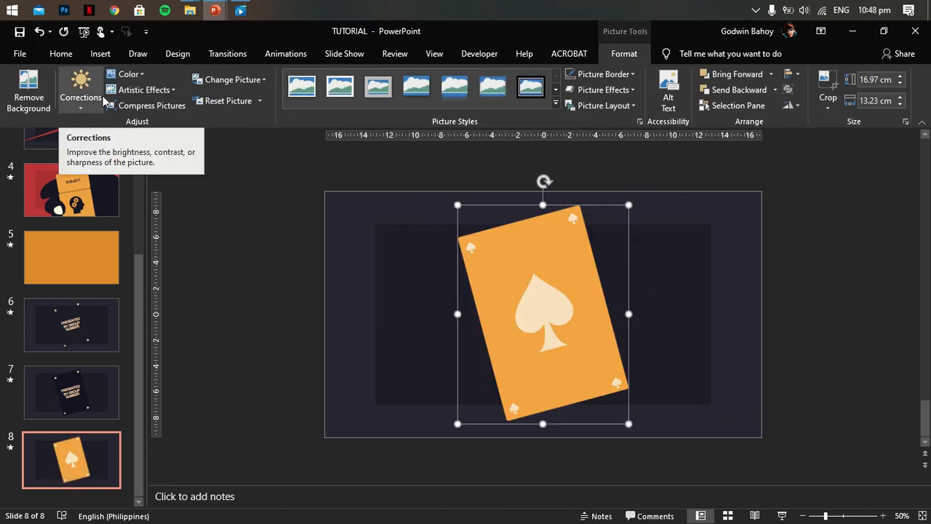
- Add a Lines motion path to the orange spade card C5 and move its end point off the slide's upper right
{"action": "left_click", "coordinate": [285, 53]}
{"action": "left_click", "coordinate": [502, 110]}
{"action": "left_click", "coordinate": [77, 408]}
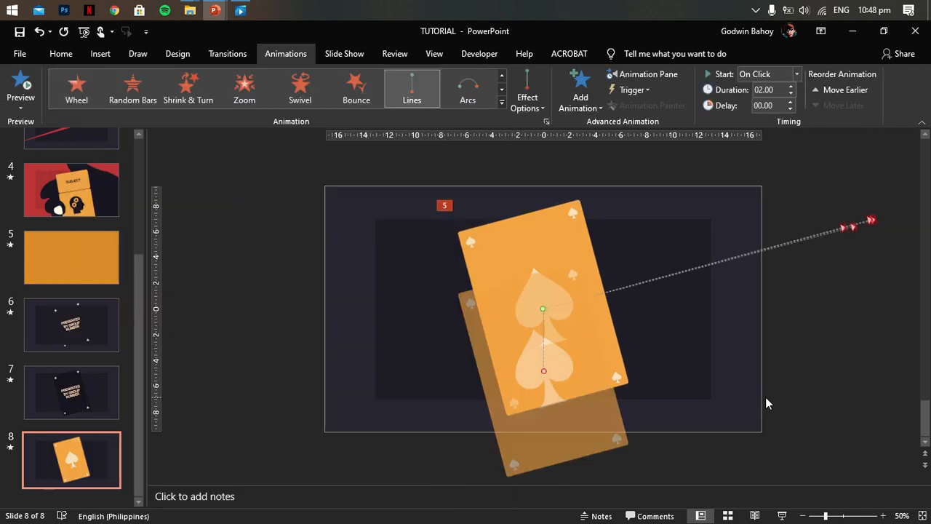
{"action": "left_click", "coordinate": [545, 372]}
{"action": "left_click_drag", "start_coordinate": [545, 370], "coordinate": [924, 227]}
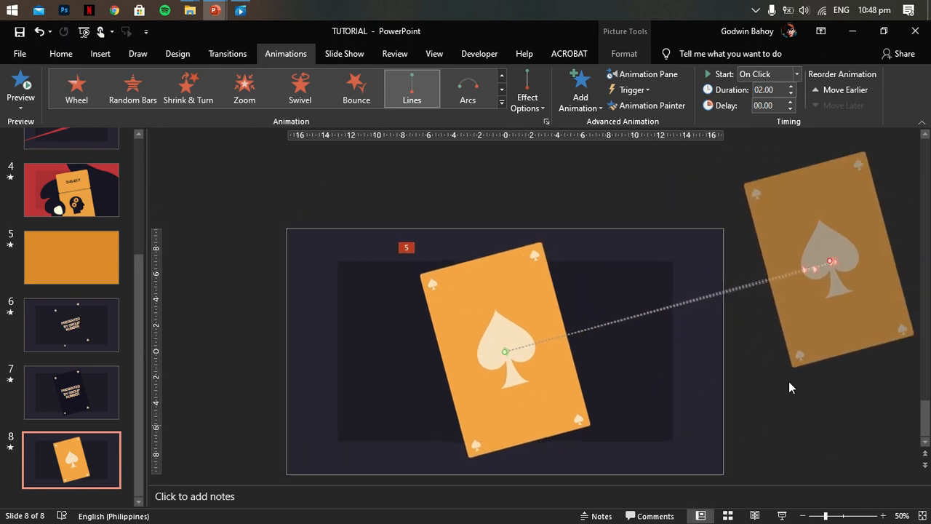
{"action": "left_click", "coordinate": [754, 450]}
- Insert the cream red-diamond card picture C6 over the orange spade card on slide 8
{"action": "left_click", "coordinate": [100, 53]}
{"action": "left_click", "coordinate": [101, 88]}
{"action": "left_click", "coordinate": [120, 144]}
{"action": "double_click", "coordinate": [501, 221]}
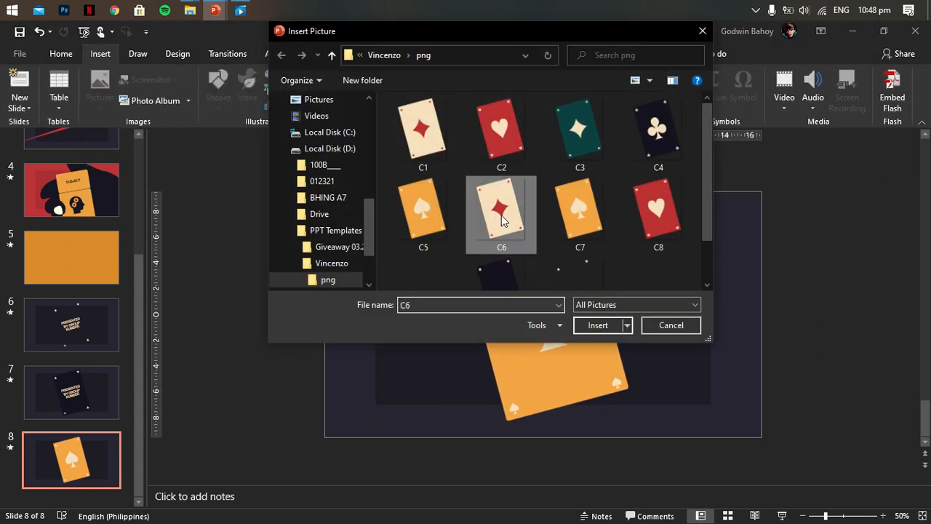
- Apply a Lines motion path to card C6, ending outside the slide's upper right with the other path ends
{"action": "left_click", "coordinate": [283, 55]}
{"action": "left_click", "coordinate": [501, 102]}
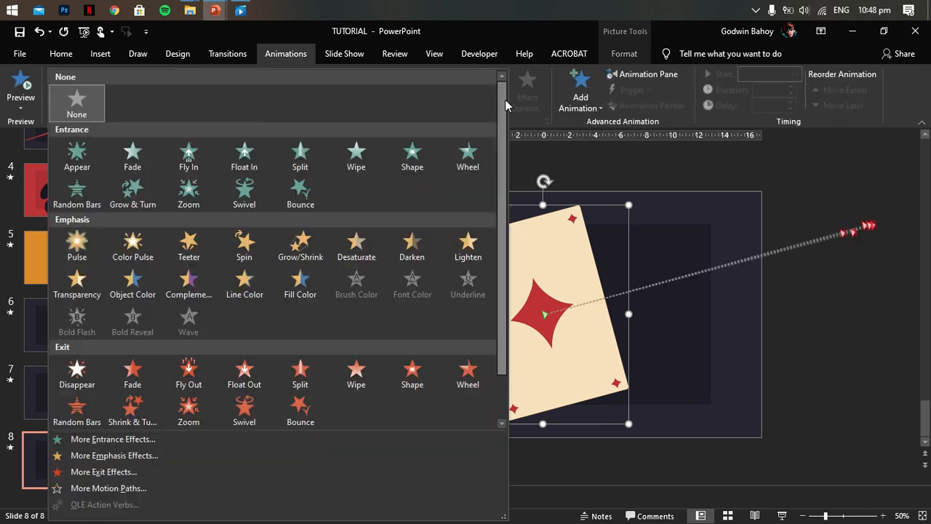
{"action": "left_click", "coordinate": [77, 355]}
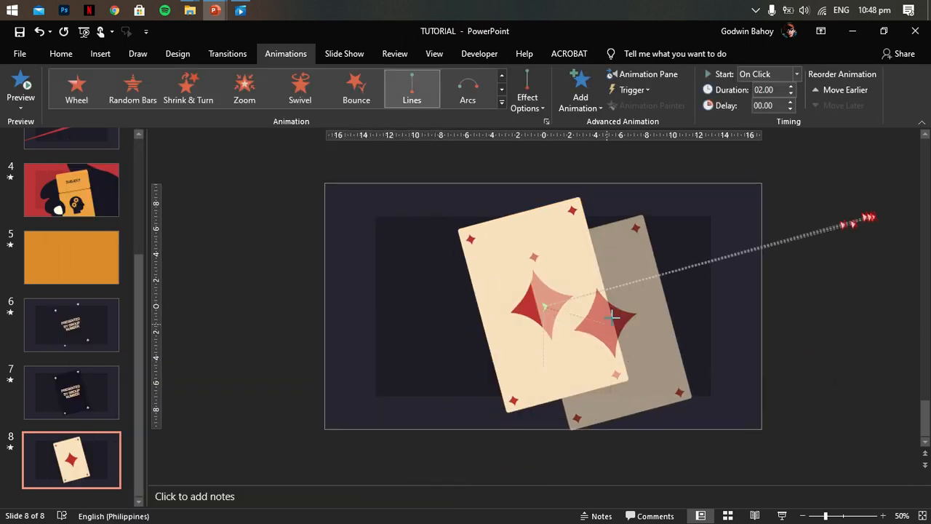
{"action": "left_click_drag", "start_coordinate": [676, 277], "coordinate": [858, 226]}
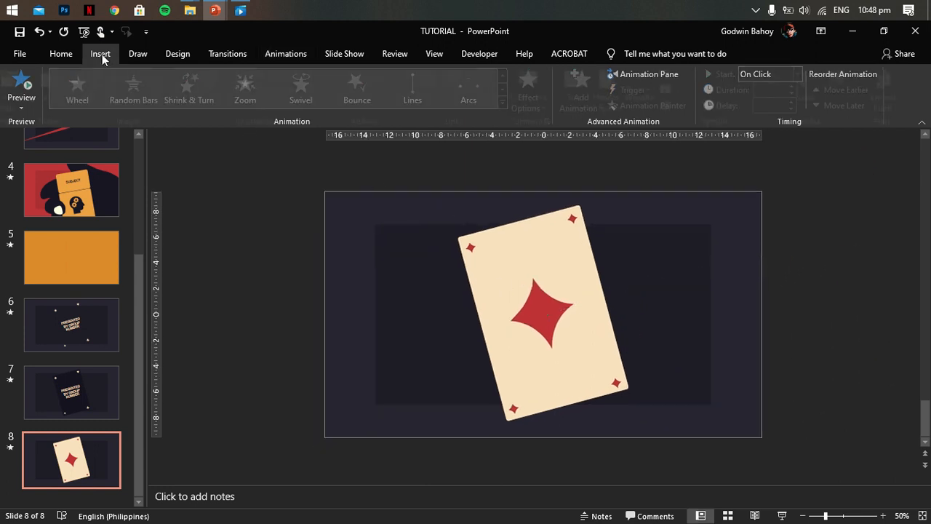
- Insert the orange spade card picture C7 over the cream diamond card on slide 8
{"action": "left_click", "coordinate": [103, 59]}
{"action": "left_click", "coordinate": [100, 85]}
{"action": "left_click", "coordinate": [142, 140]}
{"action": "double_click", "coordinate": [580, 215]}
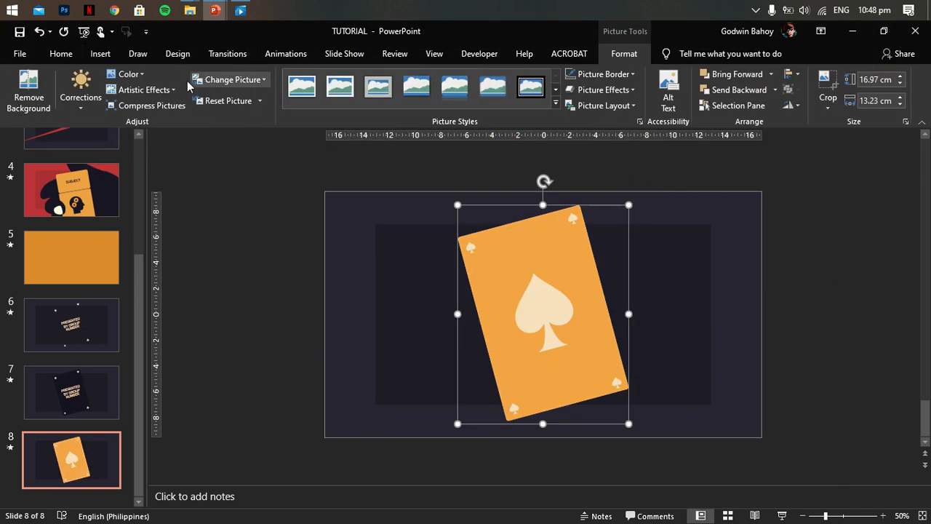
- Give orange spade card C7 a Lines motion path that ends off the slide's upper right
{"action": "left_click", "coordinate": [285, 53]}
{"action": "left_click", "coordinate": [503, 111]}
{"action": "left_click", "coordinate": [102, 409]}
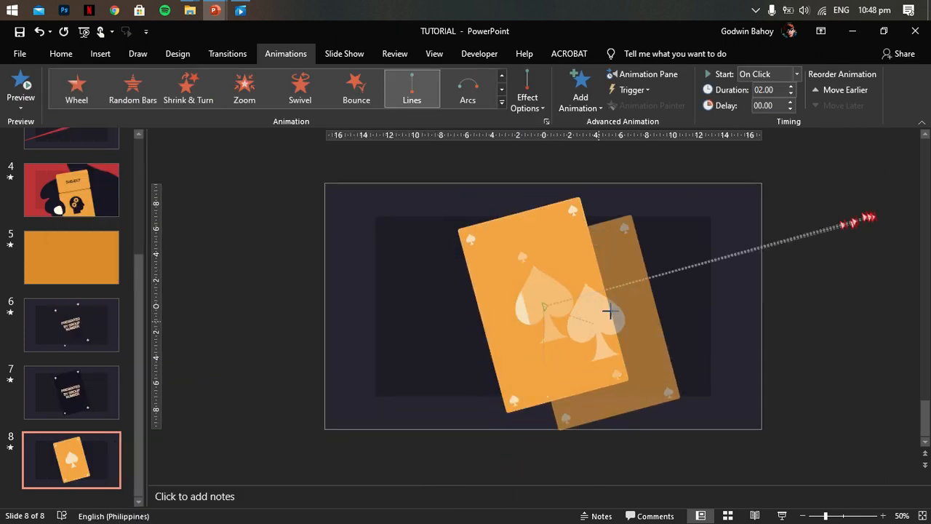
{"action": "left_click_drag", "start_coordinate": [685, 273], "coordinate": [915, 226]}
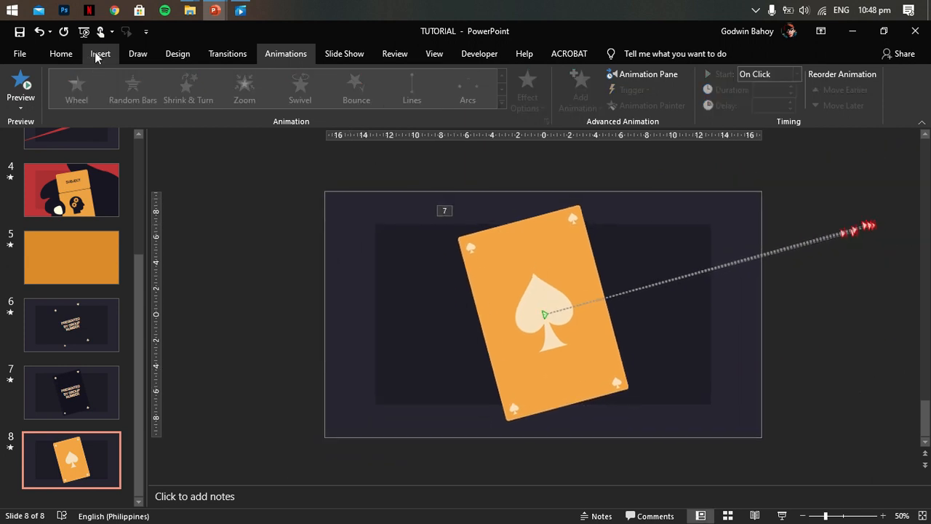
- Insert the red heart card picture C8 over the orange spade card on slide 8
{"action": "left_click", "coordinate": [100, 54]}
{"action": "left_click", "coordinate": [100, 86]}
{"action": "left_click", "coordinate": [125, 142]}
{"action": "double_click", "coordinate": [603, 257]}
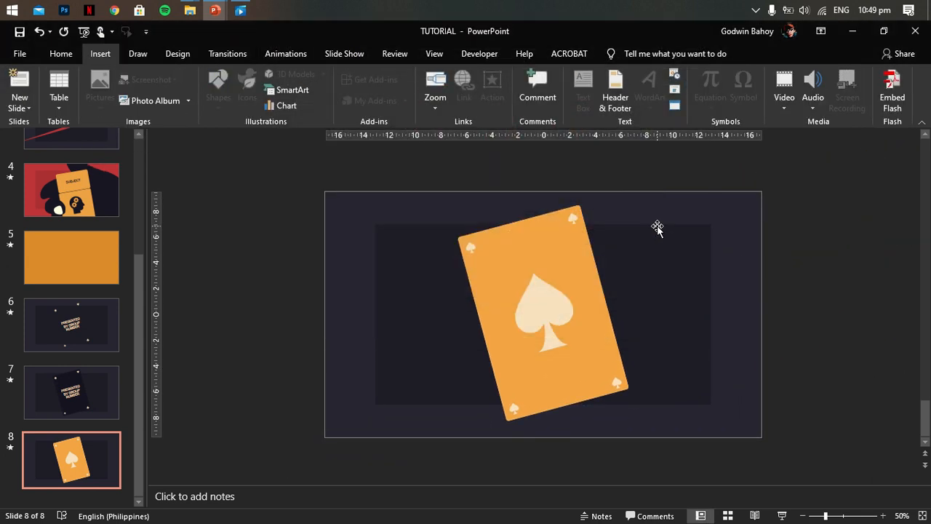
- Add a Lines motion path to red heart card C8 and extend it beyond the slide's upper right
{"action": "left_click", "coordinate": [285, 54]}
{"action": "left_click", "coordinate": [501, 102]}
{"action": "scroll", "coordinate": [298, 272], "scroll_direction": "down", "scroll_amount": 2}
{"action": "left_click", "coordinate": [46, 416]}
{"action": "left_click_drag", "start_coordinate": [544, 369], "coordinate": [820, 236]}
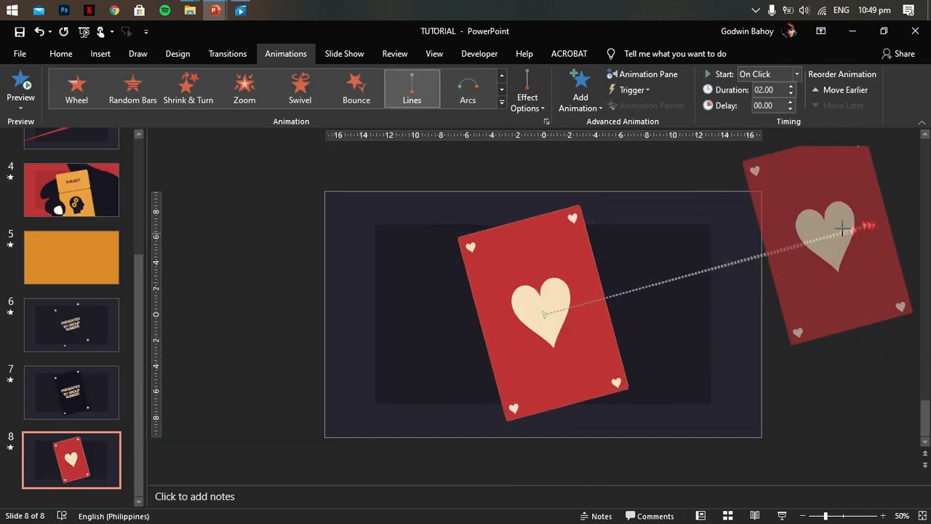
{"action": "left_click", "coordinate": [827, 378]}
- Insert the dark four-suit card picture on slide 8 and paste slide 7's "PRESENTED BY GROUP NUMBER" text over it
{"action": "left_click", "coordinate": [100, 54]}
{"action": "left_click", "coordinate": [101, 88]}
{"action": "left_click", "coordinate": [150, 146]}
{"action": "double_click", "coordinate": [515, 212]}
{"action": "left_click", "coordinate": [92, 396]}
{"action": "left_click", "coordinate": [562, 292]}
{"action": "left_click", "coordinate": [511, 295]}
{"action": "key", "text": "ctrl+c"}
{"action": "key", "text": "Page_Down"}
{"action": "key", "text": "ctrl+v"}
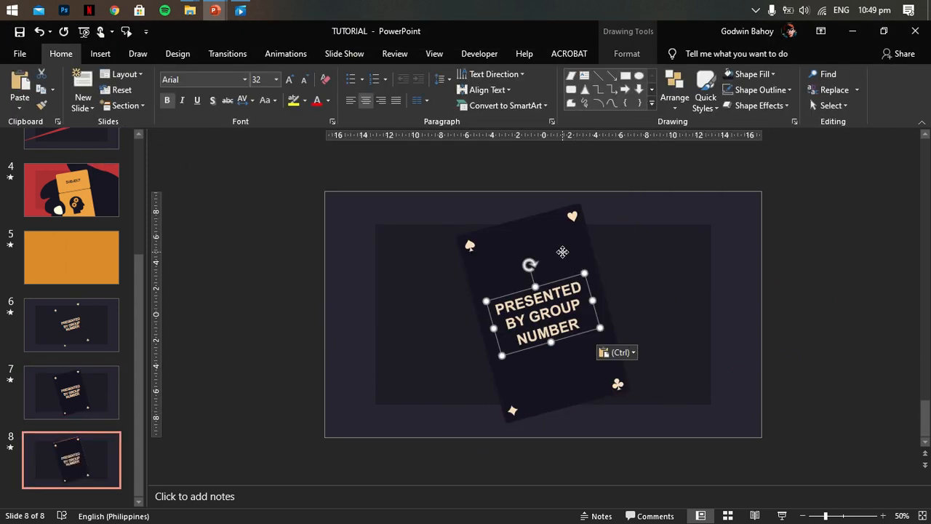
- Group the "PRESENTED BY GROUP NUMBER" text with the dark card on slide 8, keeping the group in its original position
{"action": "left_click", "coordinate": [685, 53]}
{"action": "left_click", "coordinate": [797, 76]}
{"action": "left_click", "coordinate": [797, 76]}
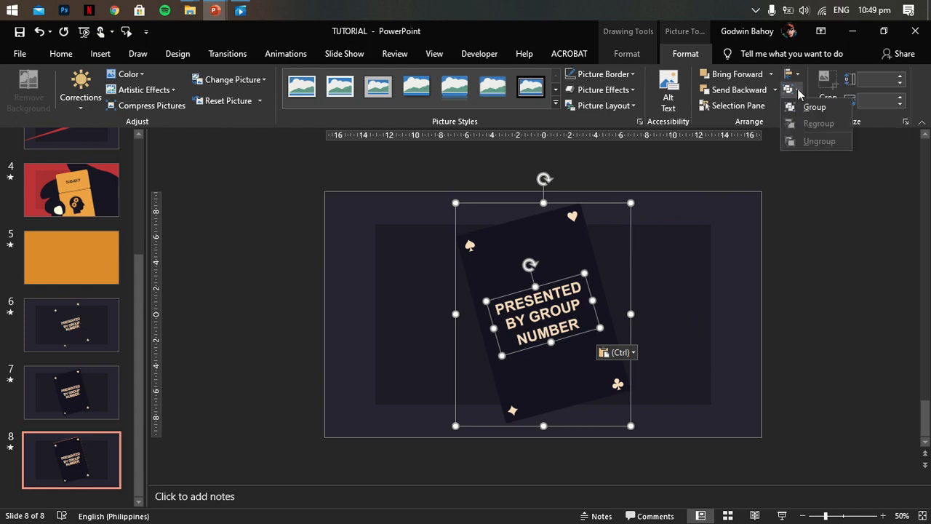
{"action": "left_click", "coordinate": [797, 91]}
{"action": "left_click", "coordinate": [793, 108]}
{"action": "left_click_drag", "start_coordinate": [571, 268], "coordinate": [592, 266]}
{"action": "key", "text": "ctrl+z"}
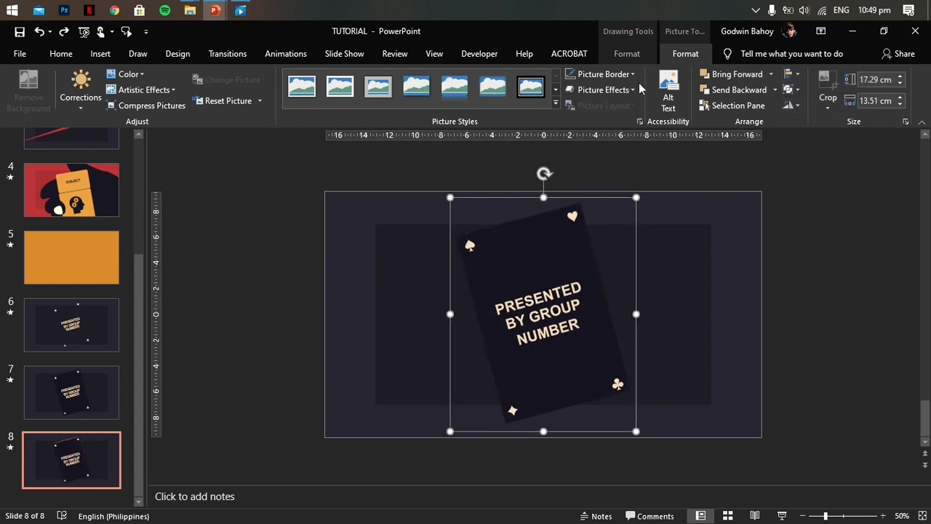
- Apply a Lines motion path to the grouped dark card, ending off the slide's upper right like the other cards
{"action": "left_click", "coordinate": [285, 53]}
{"action": "left_click", "coordinate": [503, 107]}
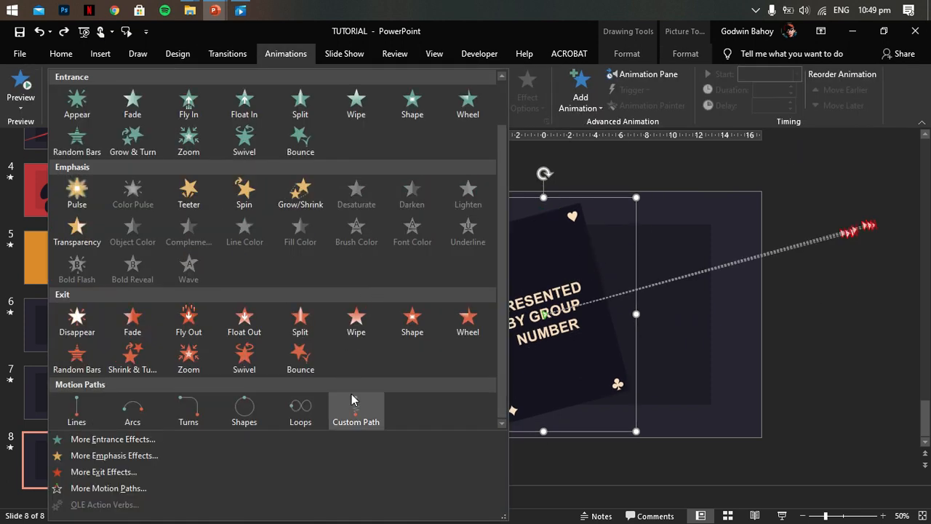
{"action": "left_click", "coordinate": [31, 345]}
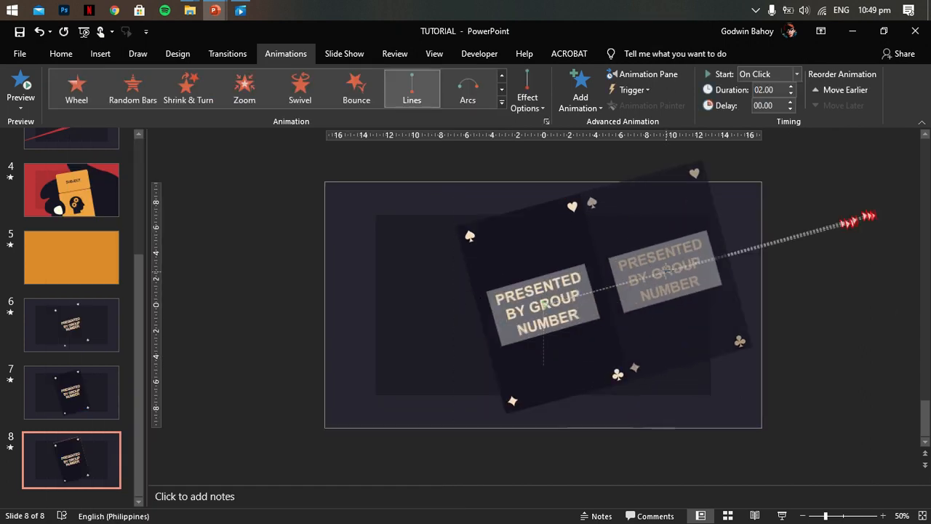
{"action": "left_click_drag", "start_coordinate": [671, 271], "coordinate": [672, 271]}
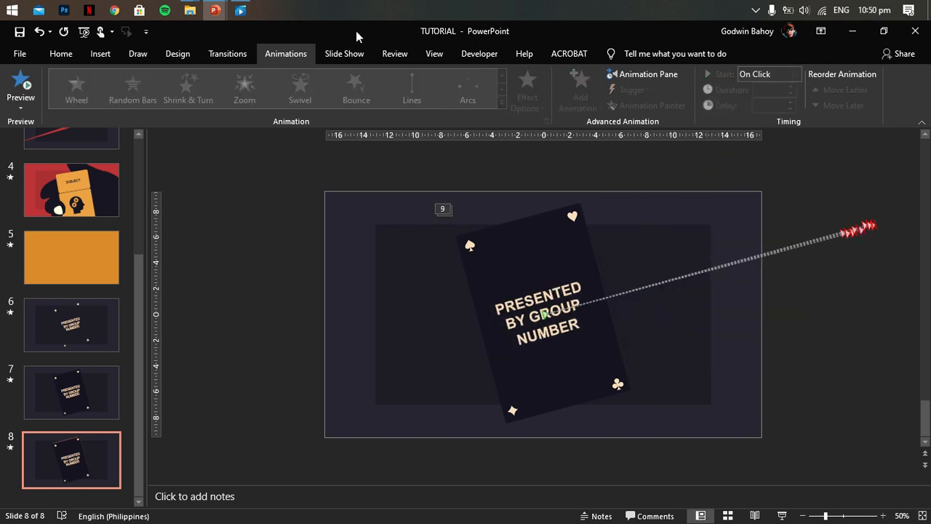
- Show the Animation Pane and set all nine card animations on slide 8 to Start With Previous
{"action": "left_click", "coordinate": [648, 75]}
{"action": "left_click", "coordinate": [743, 164]}
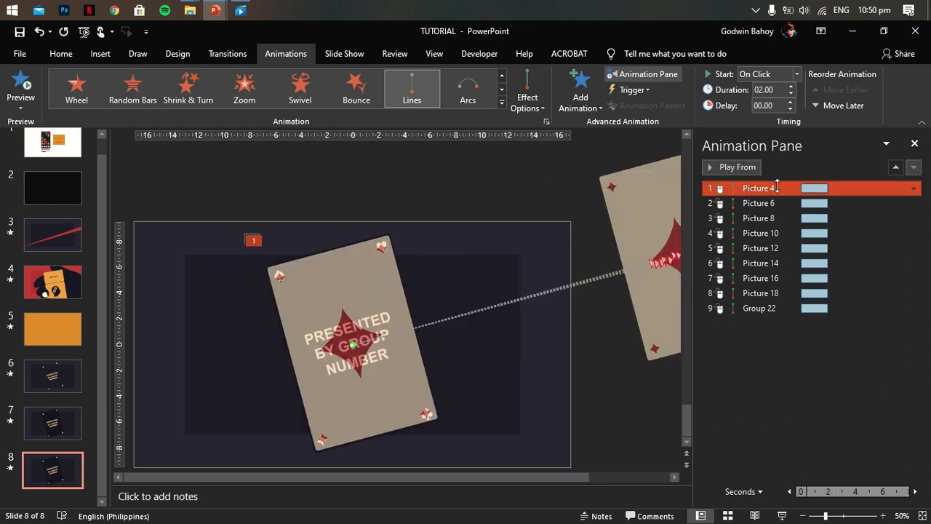
{"action": "key", "text": "ctrl+a"}
{"action": "left_click", "coordinate": [913, 309]}
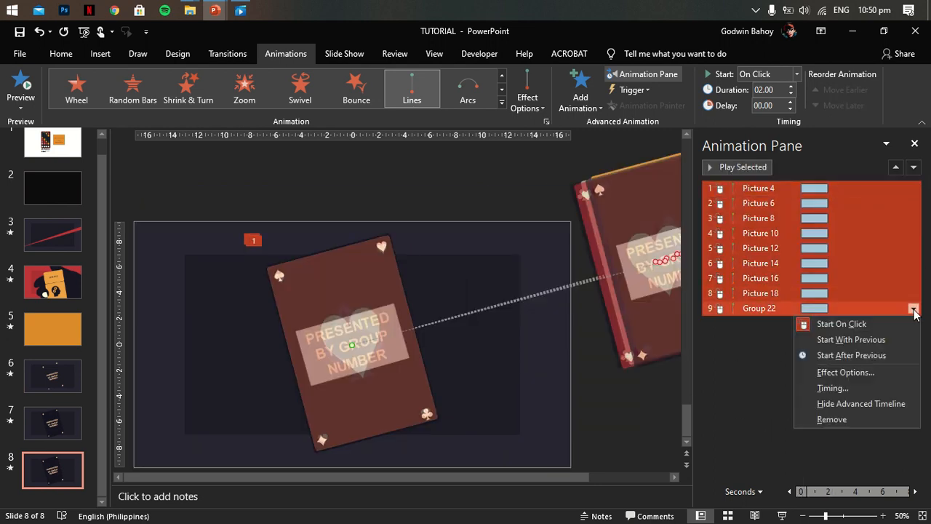
{"action": "left_click", "coordinate": [848, 347]}
- Set the duration of all nine card motion paths to 1 seconds (Fast)
{"action": "left_click", "coordinate": [914, 308]}
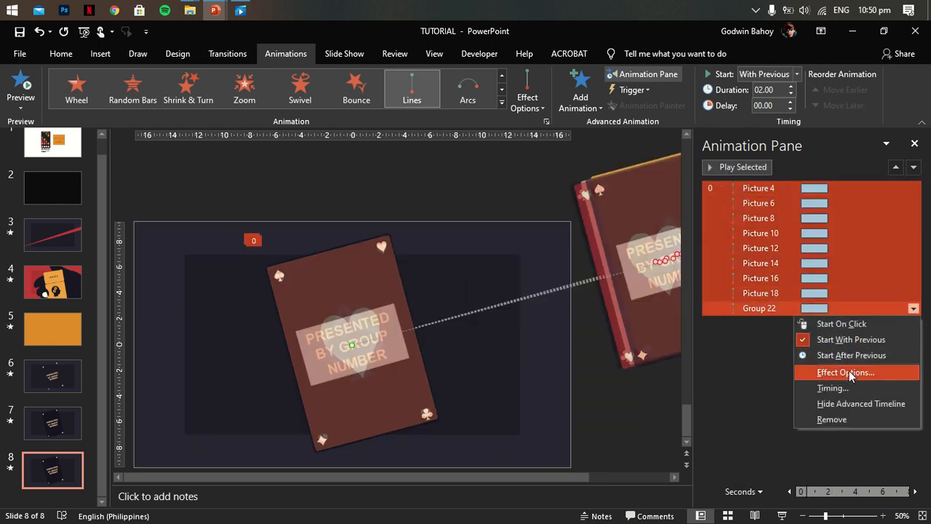
{"action": "left_click", "coordinate": [844, 372]}
{"action": "left_click", "coordinate": [267, 240]}
{"action": "left_click", "coordinate": [376, 291]}
{"action": "left_click", "coordinate": [323, 339]}
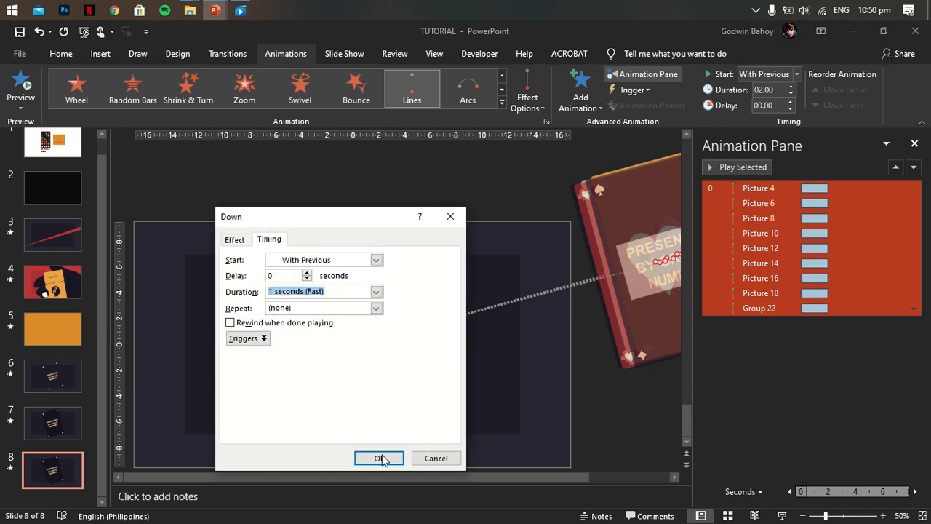
{"action": "left_click", "coordinate": [379, 458]}
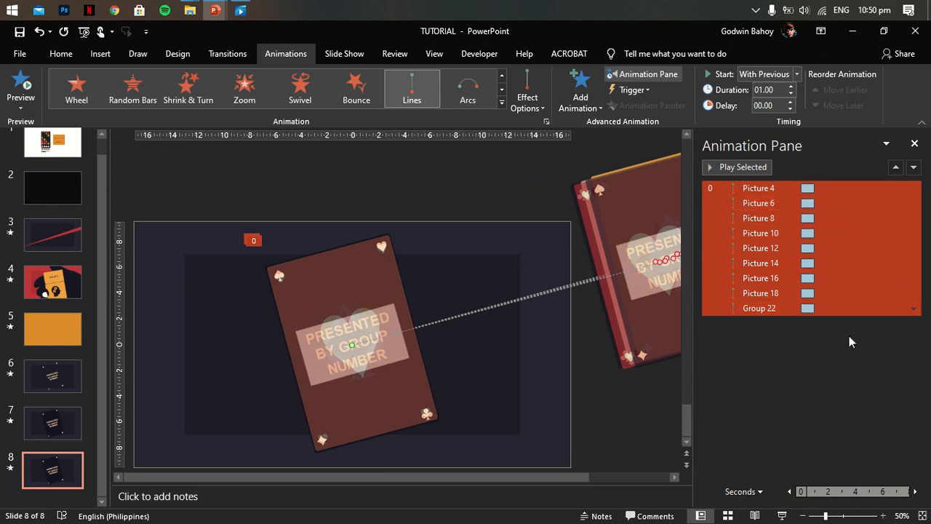
- Reverse the order of the nine card animations on slide 8, from Group 22 first down to Picture 4 last
{"action": "left_click", "coordinate": [783, 309]}
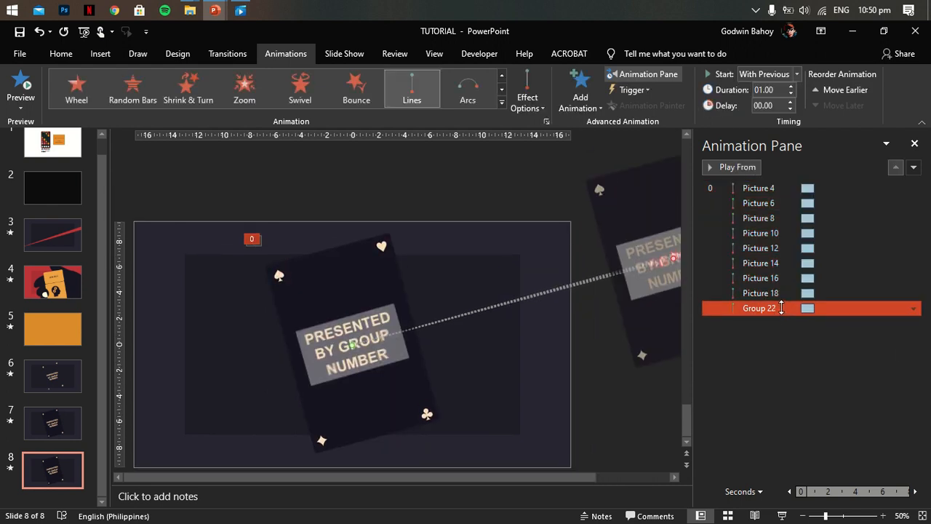
{"action": "left_click_drag", "start_coordinate": [777, 190], "coordinate": [777, 190]}
{"action": "left_click_drag", "start_coordinate": [786, 308], "coordinate": [793, 231]}
{"action": "left_click", "coordinate": [792, 308]}
{"action": "left_click_drag", "start_coordinate": [792, 307], "coordinate": [791, 247]}
{"action": "left_click_drag", "start_coordinate": [792, 307], "coordinate": [786, 274]}
{"action": "left_click_drag", "start_coordinate": [784, 310], "coordinate": [789, 293]}
- Stagger the picture animations below Group 22 at 0.2-second intervals, up to a 1.60-second delay for Picture 4, and preview the sequence
{"action": "left_click", "coordinate": [806, 203]}
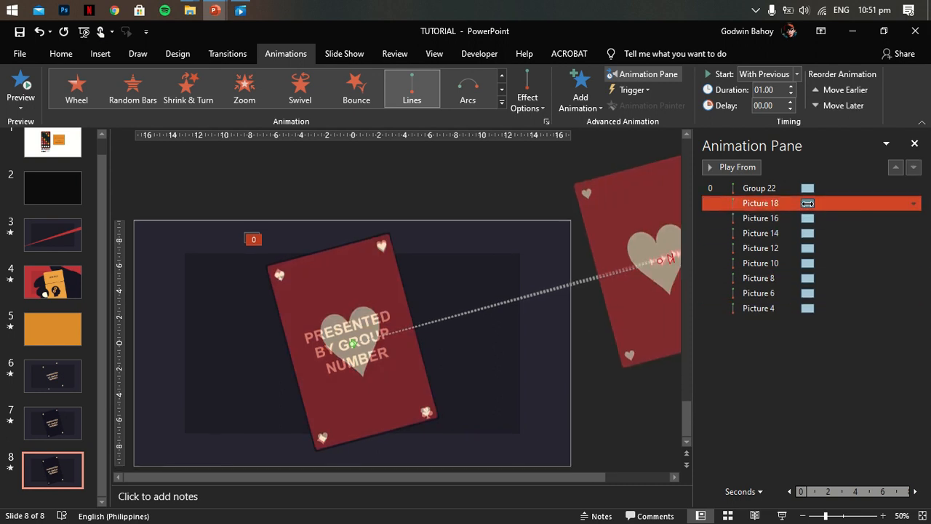
{"action": "left_click_drag", "start_coordinate": [808, 205], "coordinate": [809, 204]}
{"action": "left_click_drag", "start_coordinate": [808, 219], "coordinate": [813, 219]}
{"action": "left_click_drag", "start_coordinate": [808, 234], "coordinate": [816, 233]}
{"action": "left_click_drag", "start_coordinate": [807, 248], "coordinate": [819, 248]}
{"action": "left_click_drag", "start_coordinate": [808, 264], "coordinate": [820, 264]}
{"action": "mouse_move", "coordinate": [809, 279]}
{"action": "left_mouse_down"}
{"action": "mouse_move", "coordinate": [825, 279]}
{"action": "mouse_move", "coordinate": [815, 284]}
{"action": "left_mouse_up"}
{"action": "left_click_drag", "start_coordinate": [808, 293], "coordinate": [828, 294]}
{"action": "left_click_drag", "start_coordinate": [808, 309], "coordinate": [830, 309]}
{"action": "left_click", "coordinate": [764, 190]}
{"action": "left_click", "coordinate": [731, 167]}
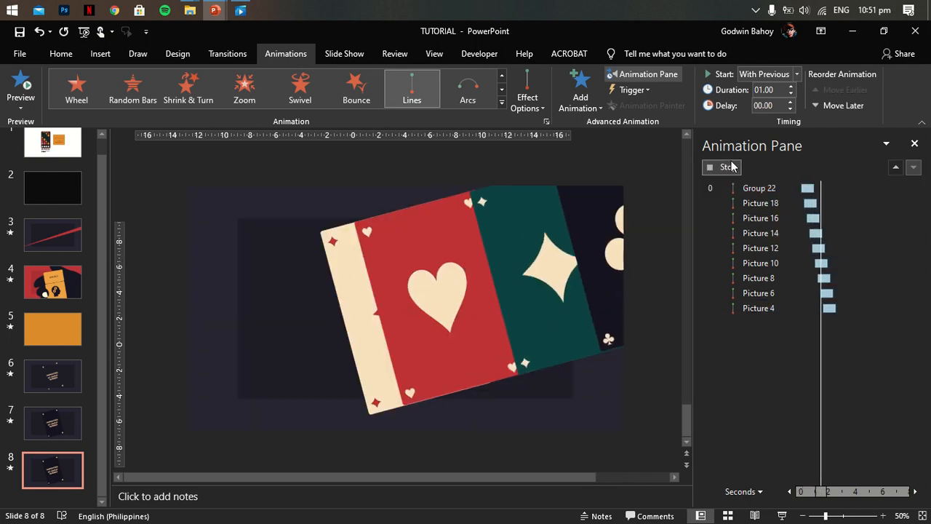
- Remove Picture 4's motion path animation and preview the remaining sequence from Group 22
{"action": "left_click", "coordinate": [796, 308]}
{"action": "right_click", "coordinate": [796, 308]}
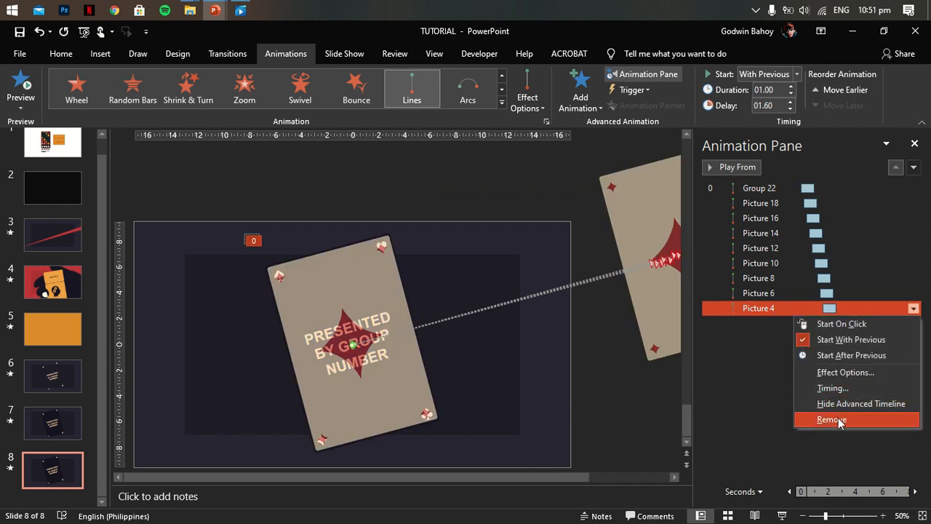
{"action": "left_click", "coordinate": [782, 419]}
{"action": "left_click", "coordinate": [756, 187]}
{"action": "left_click", "coordinate": [747, 168]}
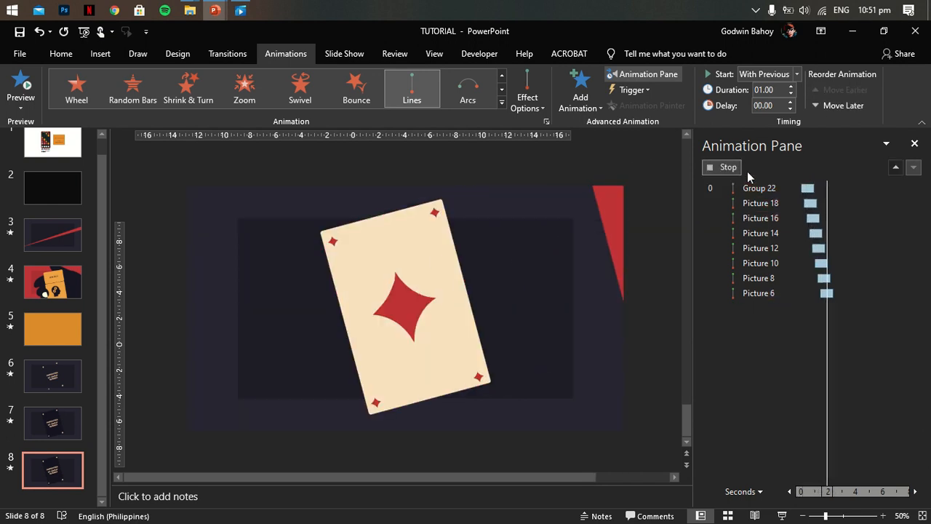
- Shorten Picture 6's motion path to end beside the card stack and pull Picture 8's endpoint inward, then preview the sequence
{"action": "left_click", "coordinate": [793, 293]}
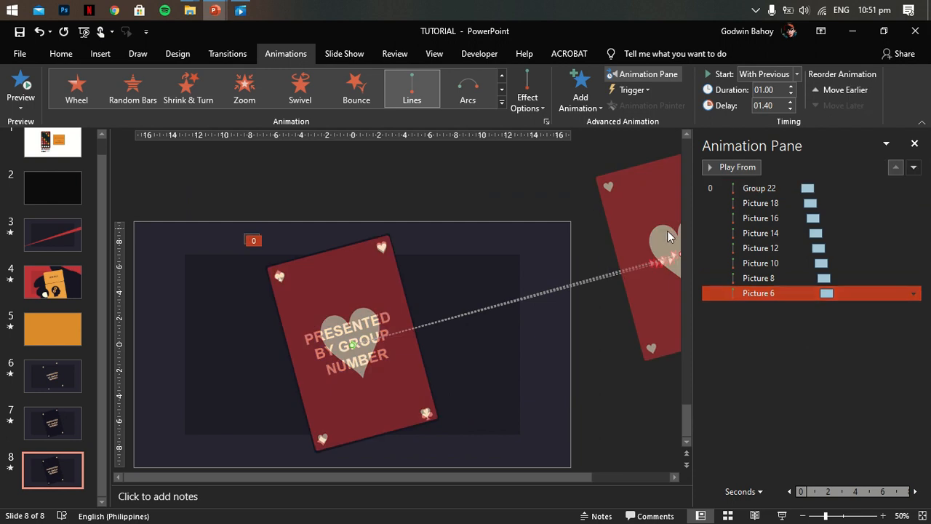
{"action": "left_click_drag", "start_coordinate": [492, 477], "coordinate": [522, 477]}
{"action": "left_click_drag", "start_coordinate": [645, 256], "coordinate": [451, 285]}
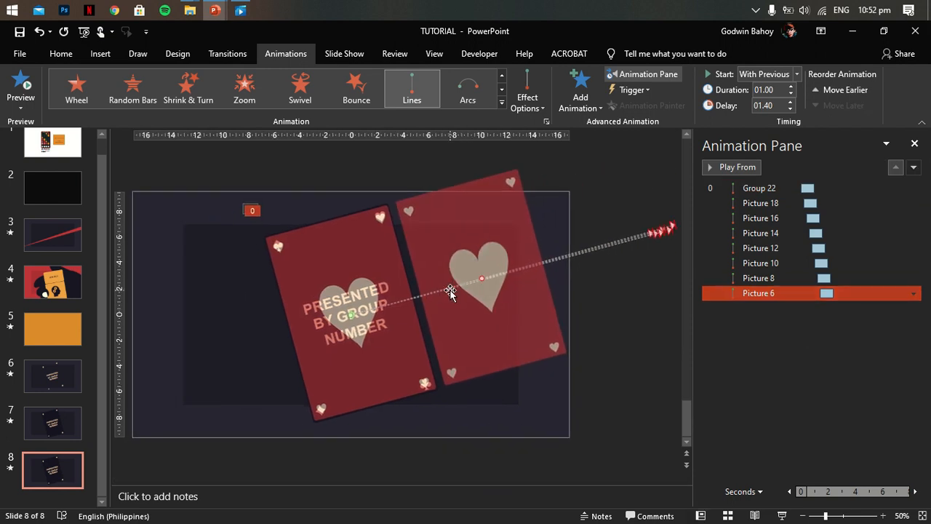
{"action": "left_click", "coordinate": [757, 278]}
{"action": "left_click_drag", "start_coordinate": [658, 256], "coordinate": [616, 271]}
{"action": "left_click", "coordinate": [800, 191]}
{"action": "left_click", "coordinate": [749, 168]}
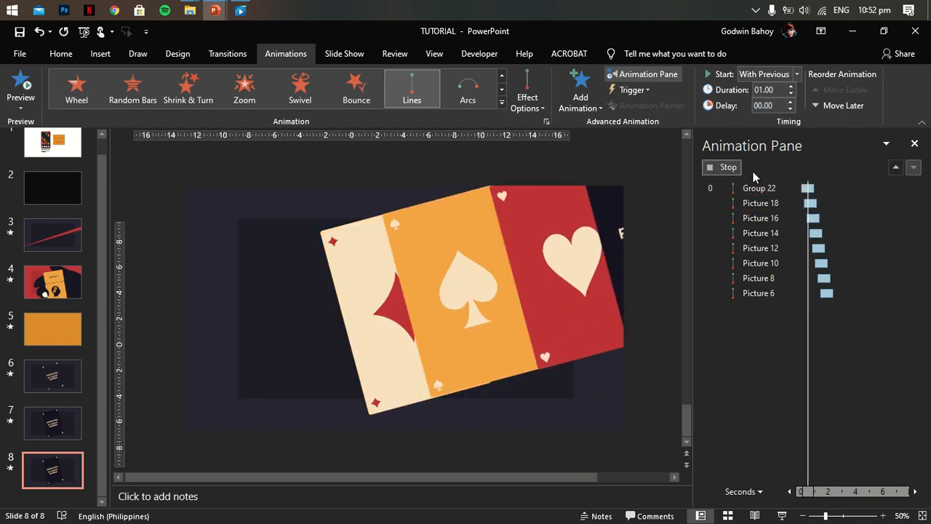
- Extend Picture 8's motion path slightly farther off the slide and check the card dealing in the slide show
{"action": "left_click", "coordinate": [757, 278]}
{"action": "left_click_drag", "start_coordinate": [585, 264], "coordinate": [615, 257]}
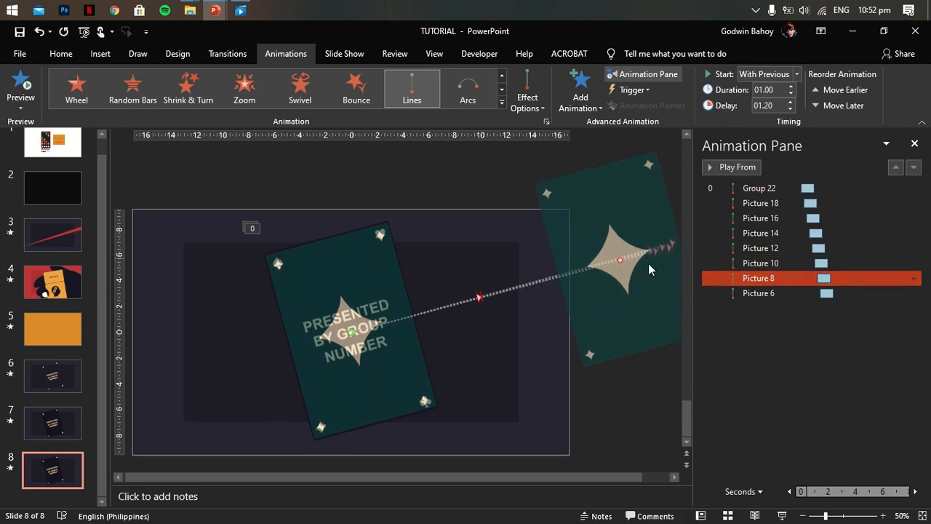
{"action": "left_click", "coordinate": [764, 187]}
{"action": "left_click", "coordinate": [752, 168]}
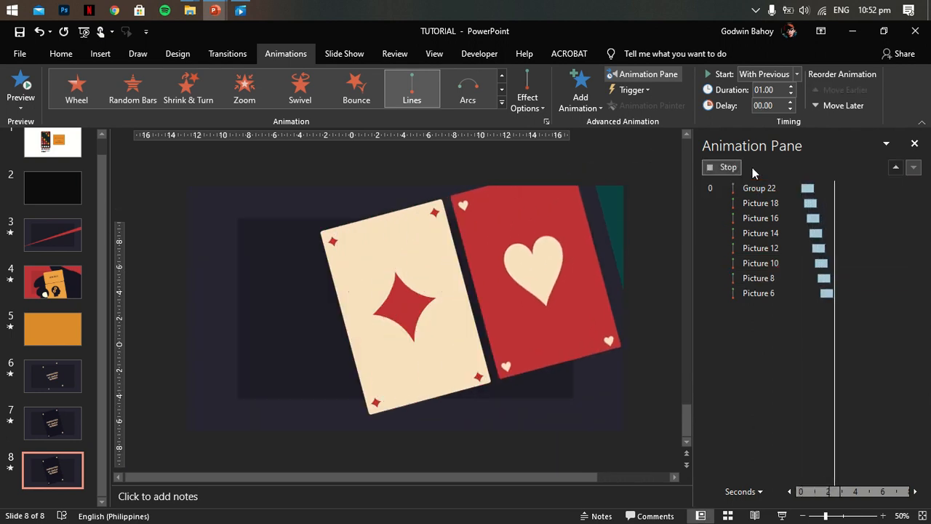
{"action": "left_click", "coordinate": [787, 248]}
{"action": "left_click", "coordinate": [631, 267]}
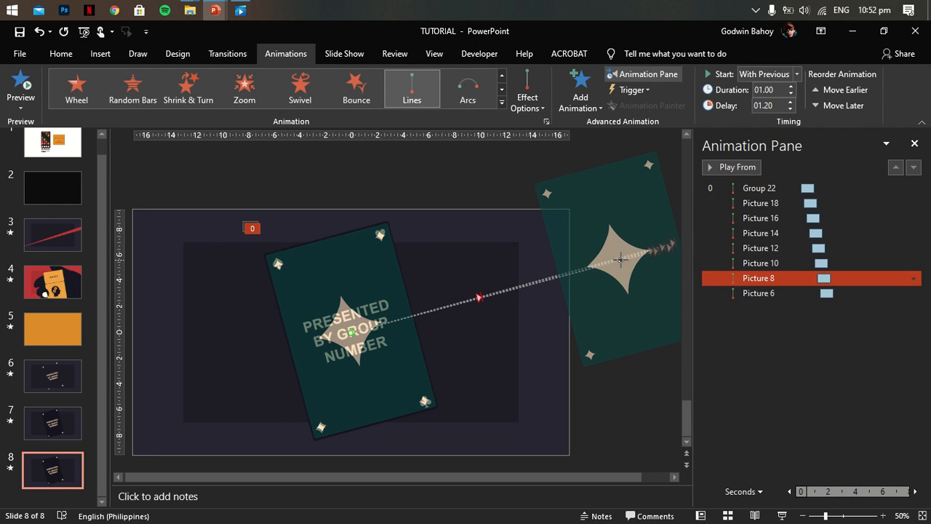
{"action": "left_click", "coordinate": [731, 168]}
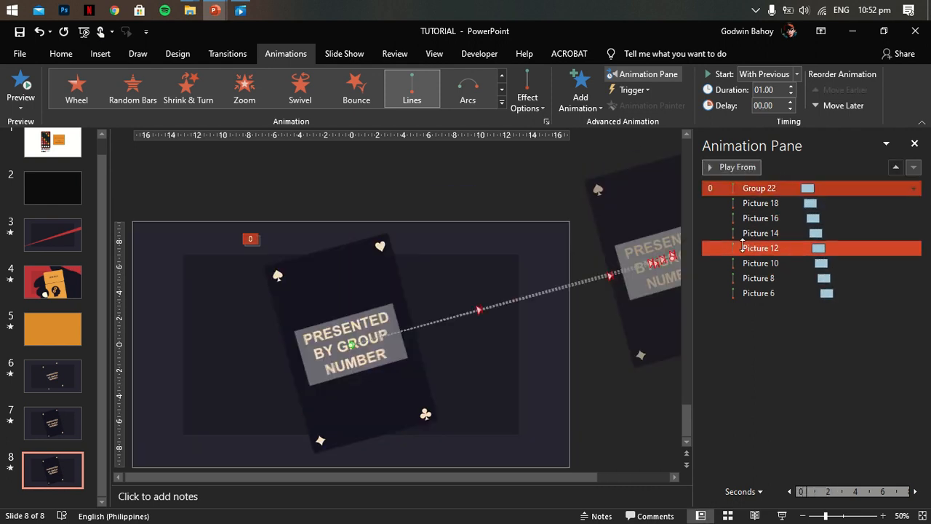
{"action": "left_click", "coordinate": [782, 516]}
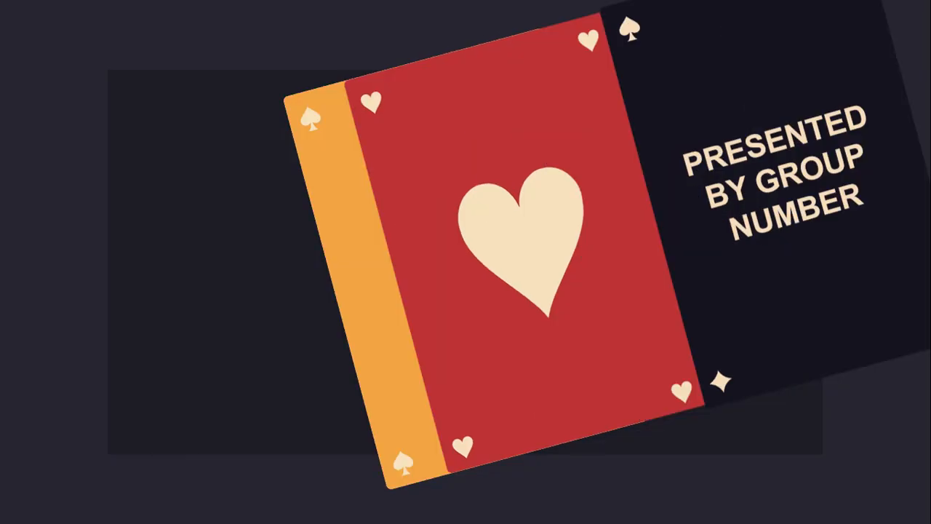
{"action": "key", "text": "Escape"}
- Set the Group 22 animation to Start After Previous and play the slide show from slide 7
{"action": "left_click", "coordinate": [913, 188]}
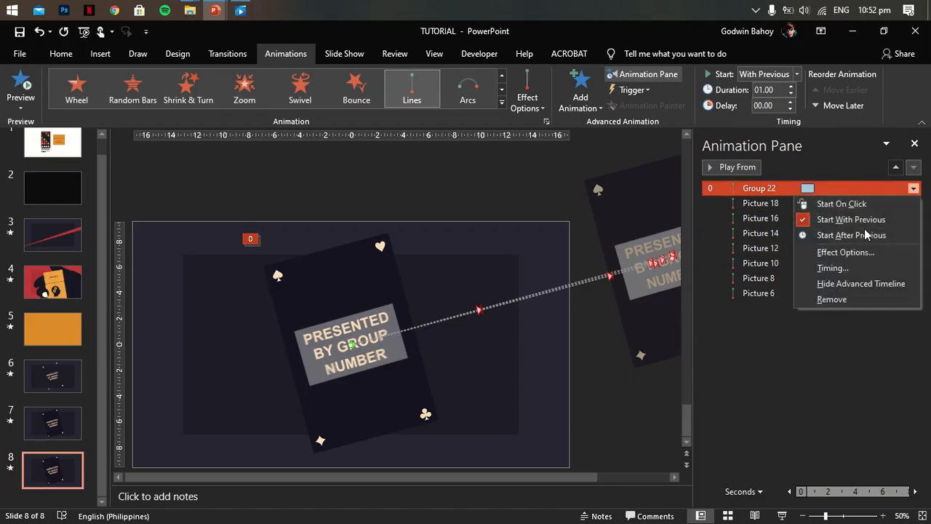
{"action": "left_click", "coordinate": [793, 233]}
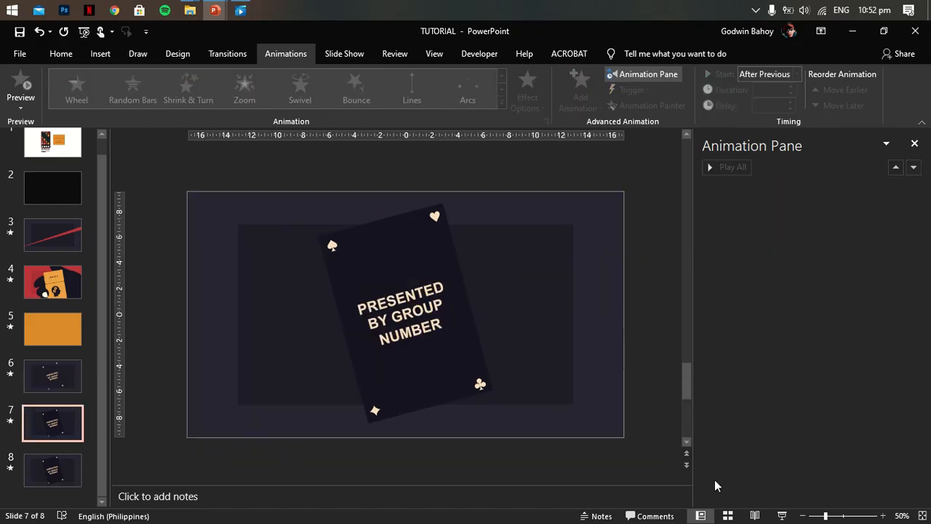
{"action": "left_click", "coordinate": [781, 515]}
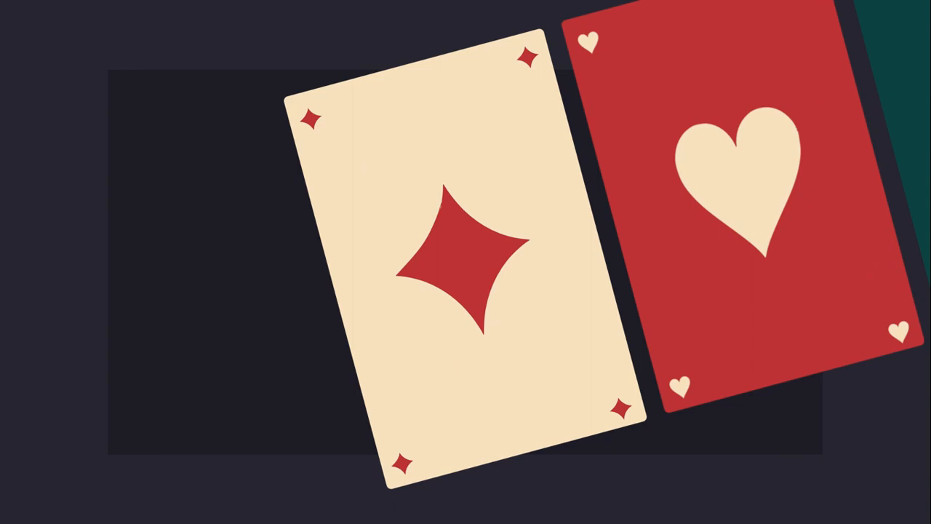
{"action": "key", "text": "Escape"}
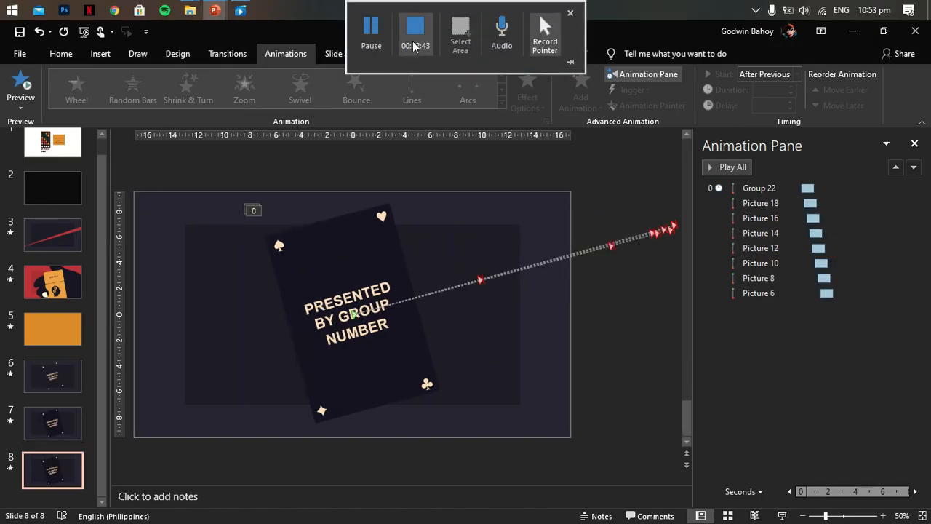
- Insert a Blank layout slide after slide 8
{"action": "left_click", "coordinate": [100, 53]}
{"action": "left_click", "coordinate": [18, 106]}
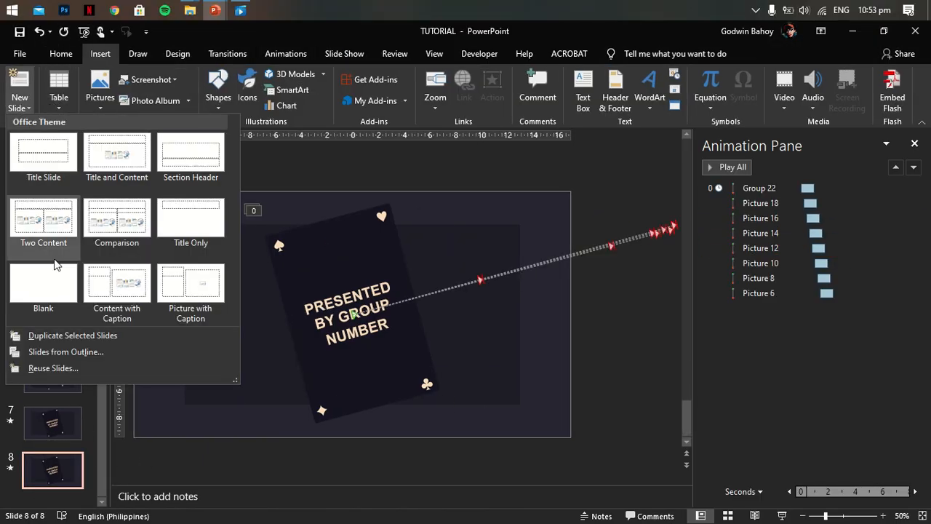
{"action": "left_click", "coordinate": [41, 298]}
- Copy the dark backdrop from an earlier card slide and paste it onto slide 9
{"action": "left_click", "coordinate": [55, 420]}
{"action": "left_click", "coordinate": [201, 287]}
{"action": "left_click", "coordinate": [203, 288], "text": "shift"}
{"action": "right_click", "coordinate": [207, 292]}
{"action": "left_click", "coordinate": [251, 319]}
{"action": "left_click", "coordinate": [54, 469]}
{"action": "right_click", "coordinate": [363, 282]}
{"action": "left_click", "coordinate": [390, 308]}
{"action": "left_click", "coordinate": [668, 225]}
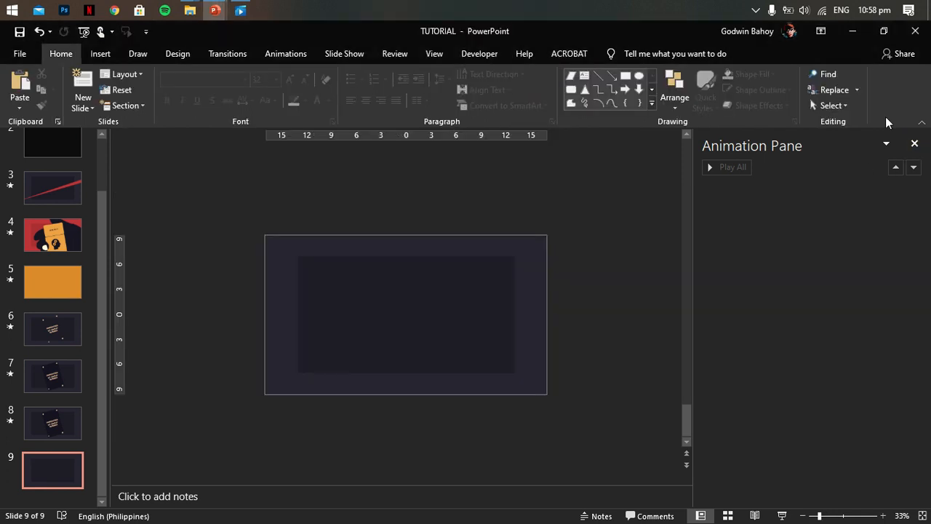
- Insert the member cards strip picture on slide 9, 15.06 cm high, starting at the slide's right edge and extending off-slide
{"action": "left_click", "coordinate": [915, 143]}
{"action": "left_click", "coordinate": [100, 54]}
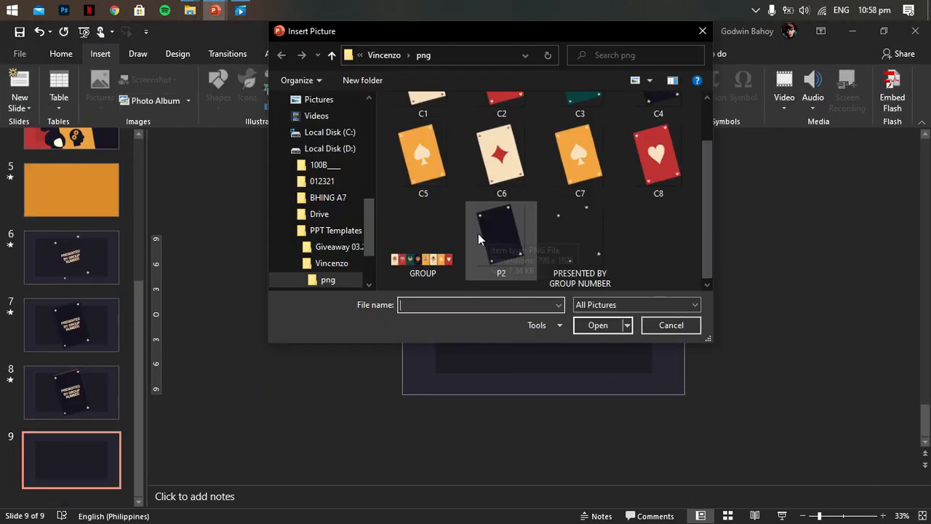
{"action": "double_click", "coordinate": [478, 234]}
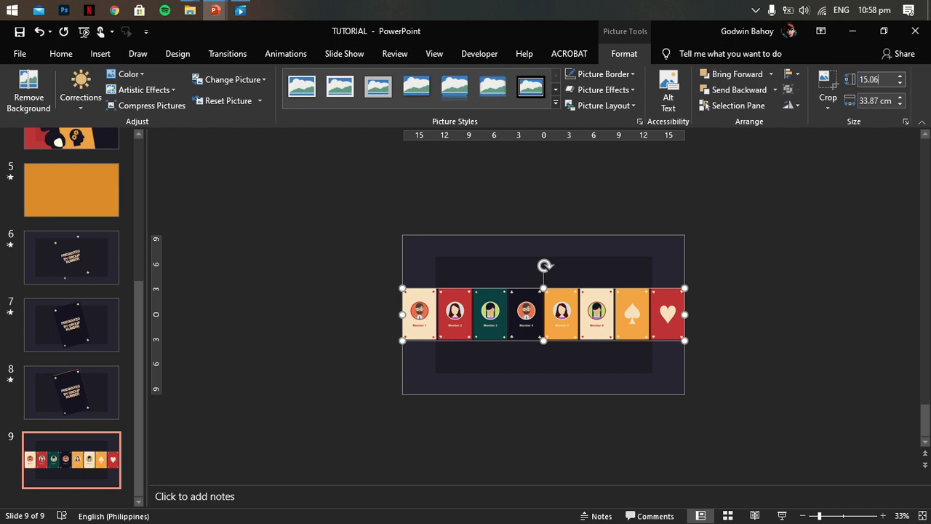
{"action": "key", "text": "Return"}
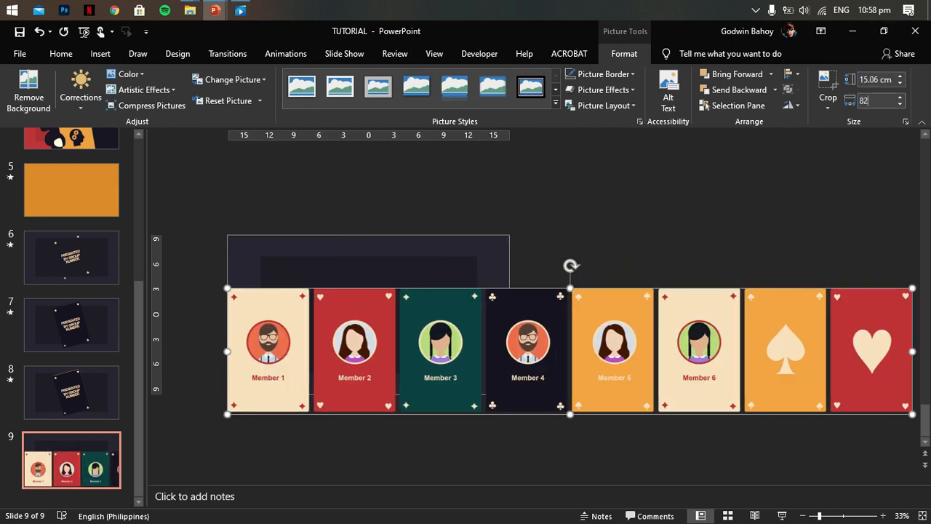
{"action": "left_click_drag", "start_coordinate": [468, 310], "coordinate": [673, 260]}
- Copy the "PRESENTED BY GROUP NUMBER" card group from slide 7 and paste it onto slide 9
{"action": "left_click", "coordinate": [92, 341]}
{"action": "left_click", "coordinate": [508, 275]}
{"action": "right_click", "coordinate": [508, 275]}
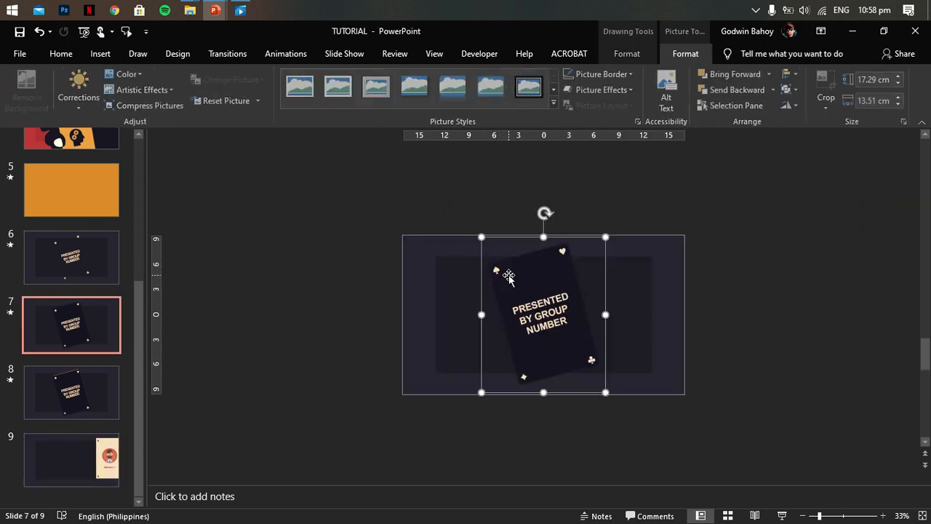
{"action": "left_click", "coordinate": [513, 302]}
{"action": "left_click", "coordinate": [71, 459]}
{"action": "right_click", "coordinate": [291, 278]}
{"action": "left_click", "coordinate": [317, 277]}
{"action": "left_click", "coordinate": [472, 187]}
- Draw a circle about 5.43 cm across over the portrait on the Member 1 card
{"action": "left_click", "coordinate": [413, 306]}
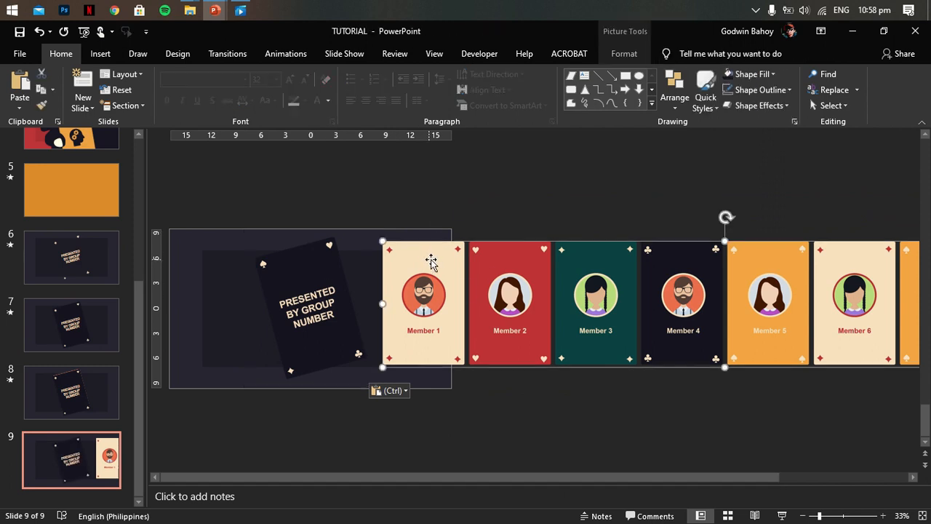
{"action": "scroll", "coordinate": [489, 360], "scroll_direction": "up", "scroll_amount": 3}
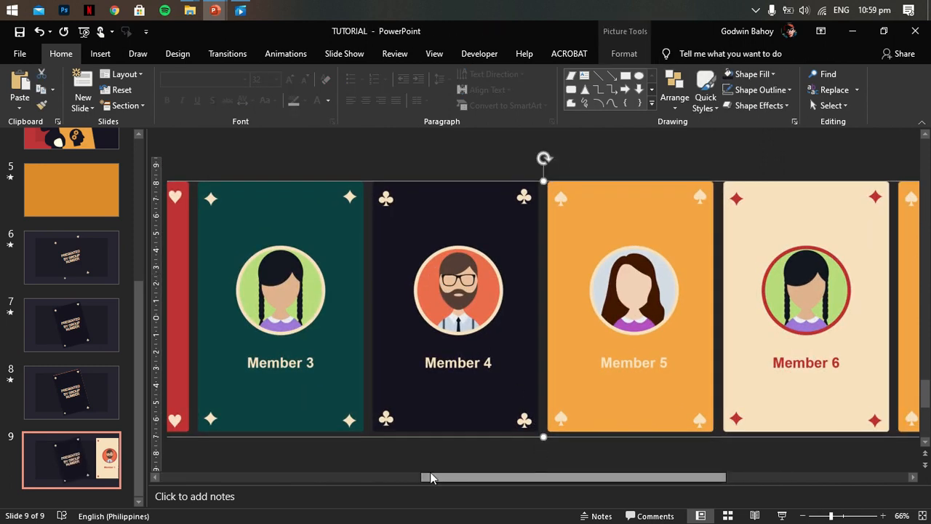
{"action": "left_click_drag", "start_coordinate": [536, 477], "coordinate": [347, 476]}
{"action": "left_click", "coordinate": [100, 54]}
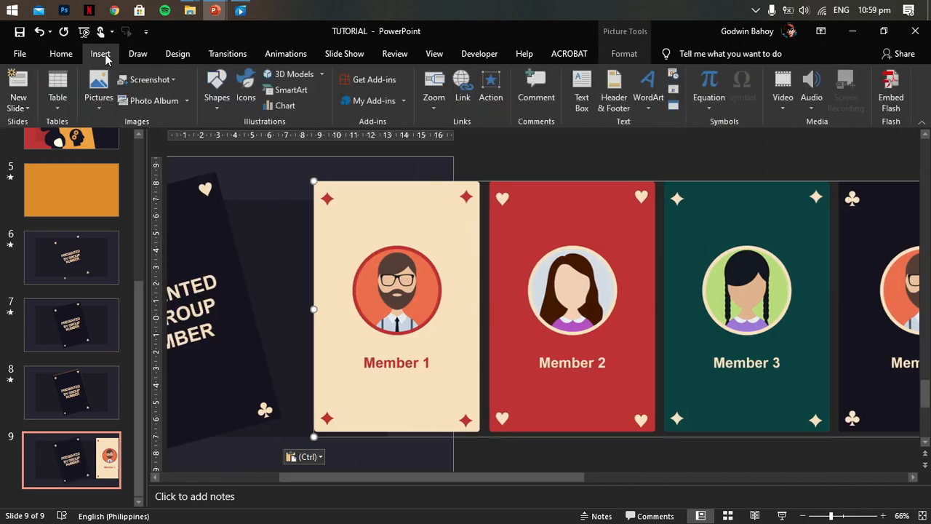
{"action": "left_click", "coordinate": [218, 91]}
{"action": "left_click", "coordinate": [211, 198]}
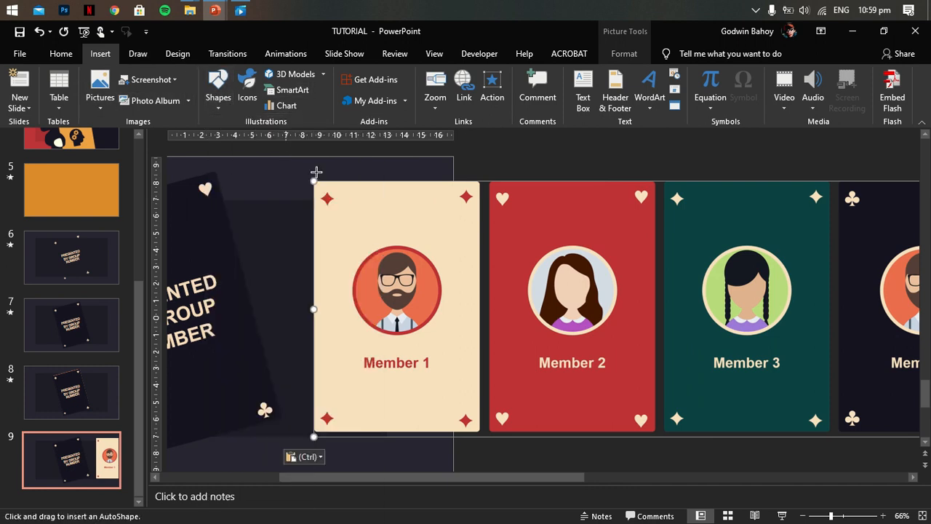
{"action": "mouse_move", "coordinate": [357, 246]}
{"action": "left_mouse_down"}
{"action": "mouse_move", "coordinate": [434, 339]}
{"action": "mouse_move", "coordinate": [428, 332]}
{"action": "mouse_move", "coordinate": [441, 334]}
{"action": "left_mouse_up"}
{"action": "left_click_drag", "start_coordinate": [394, 287], "coordinate": [397, 285]}
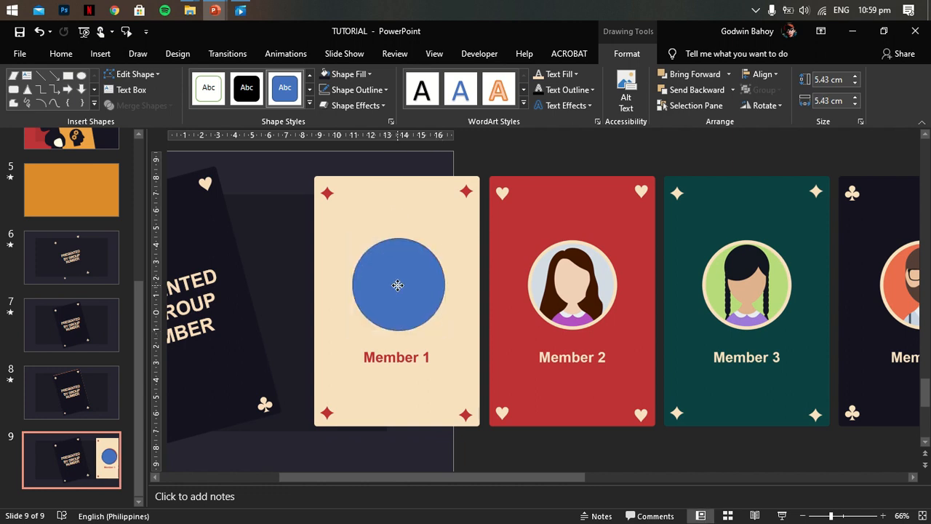
- Give the Member 1 circle a thicker outline in the card's red colour
{"action": "left_click", "coordinate": [323, 89]}
{"action": "left_click", "coordinate": [348, 267]}
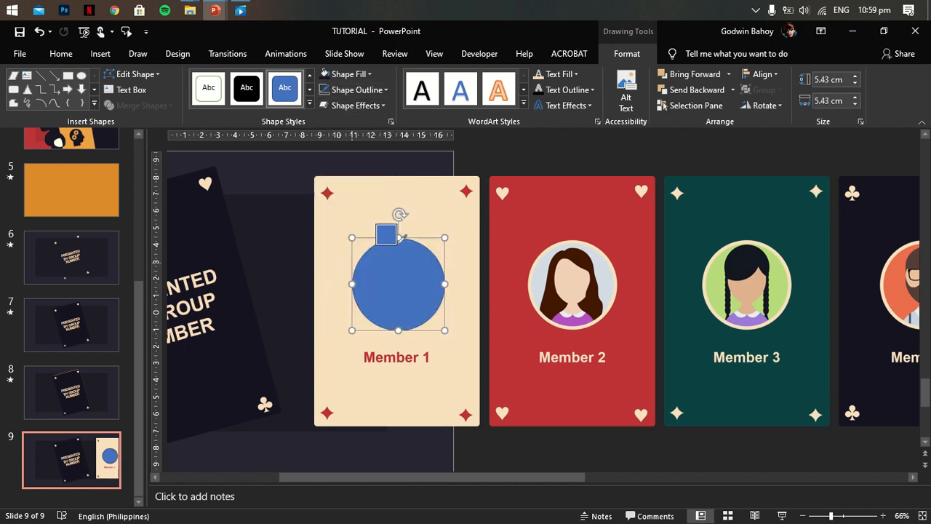
{"action": "left_click", "coordinate": [369, 90]}
{"action": "mouse_move", "coordinate": [385, 287]}
{"action": "left_click", "coordinate": [489, 404]}
- Fill the Member 1 circle with the picture of the bearded man from a file
{"action": "left_click", "coordinate": [416, 260]}
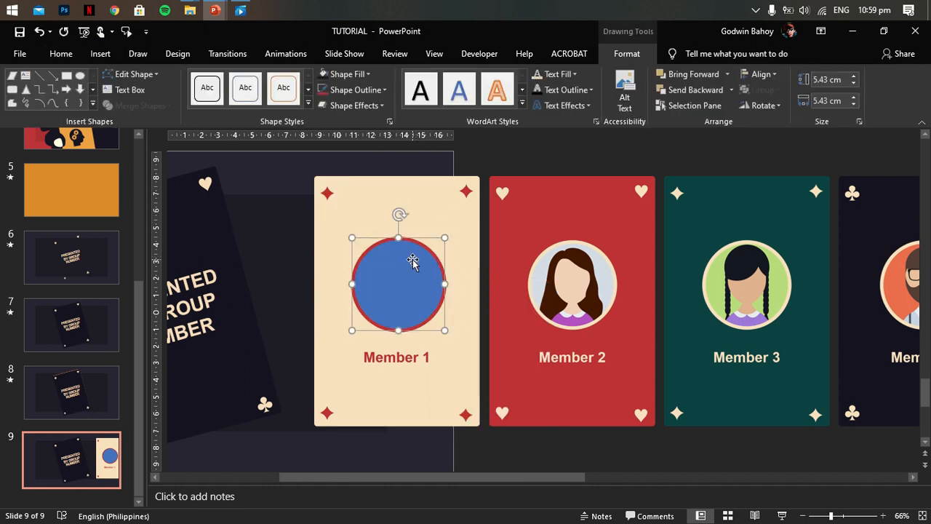
{"action": "mouse_move", "coordinate": [385, 29]}
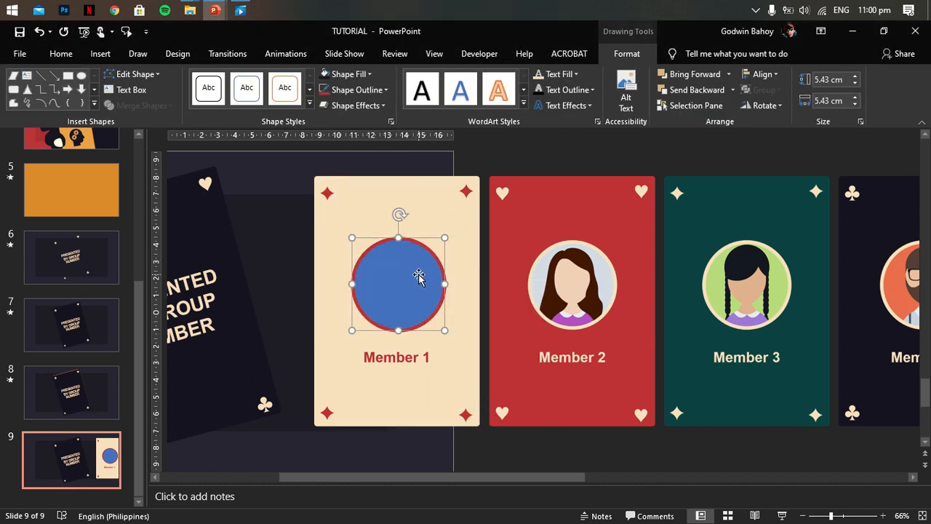
{"action": "left_click", "coordinate": [352, 75]}
{"action": "left_click", "coordinate": [405, 270]}
{"action": "left_click", "coordinate": [462, 267]}
{"action": "left_click", "coordinate": [513, 243]}
{"action": "double_click", "coordinate": [513, 244]}
{"action": "left_click", "coordinate": [603, 440]}
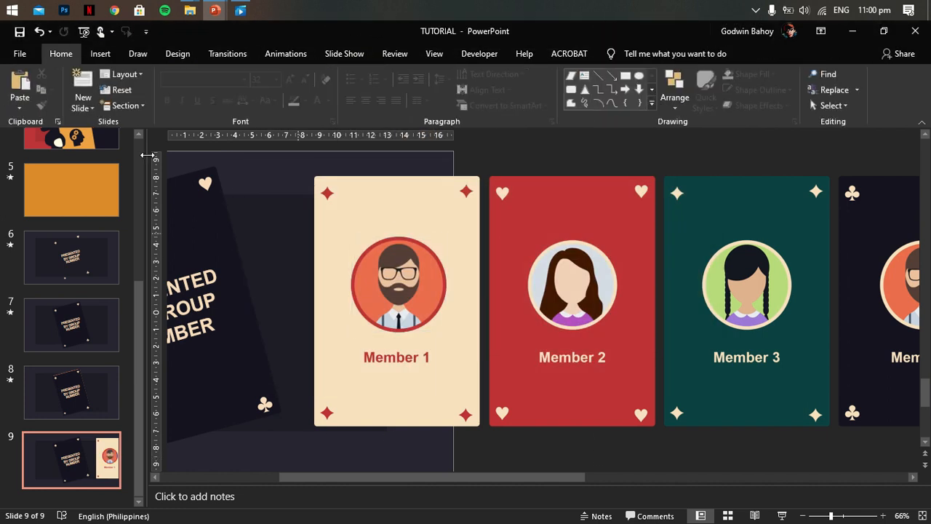
- Draw a rectangle about 1.63 cm high and 5.43 cm wide over the "Member 1" text
{"action": "left_click", "coordinate": [100, 53]}
{"action": "left_click", "coordinate": [218, 86]}
{"action": "left_click", "coordinate": [267, 137]}
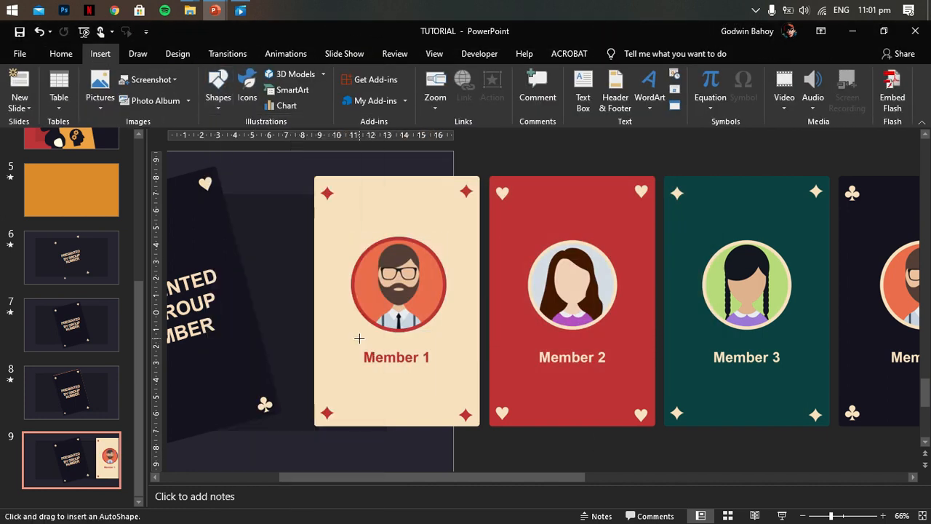
{"action": "left_click_drag", "start_coordinate": [393, 369], "coordinate": [445, 373]}
- Remove the rectangle's outline and fill it with the card's cream colour to mask the "Member 1" text
{"action": "left_click", "coordinate": [356, 89]}
{"action": "left_click", "coordinate": [350, 235]}
{"action": "left_click", "coordinate": [345, 73]}
{"action": "left_click", "coordinate": [352, 256]}
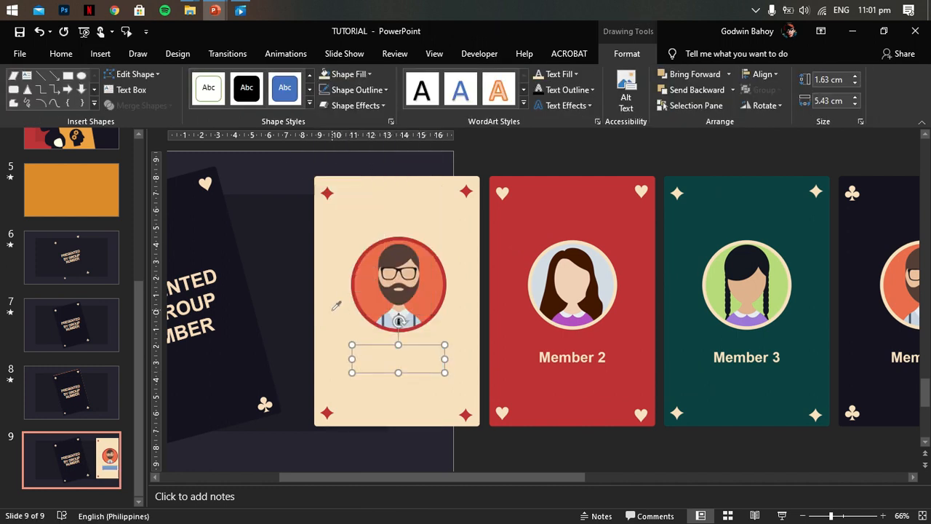
{"action": "left_click", "coordinate": [394, 297], "text": "shift"}
{"action": "left_click", "coordinate": [763, 74]}
{"action": "left_click", "coordinate": [763, 73]}
{"action": "left_click", "coordinate": [764, 89]}
{"action": "left_click", "coordinate": [772, 107]}
{"action": "left_click", "coordinate": [524, 154]}
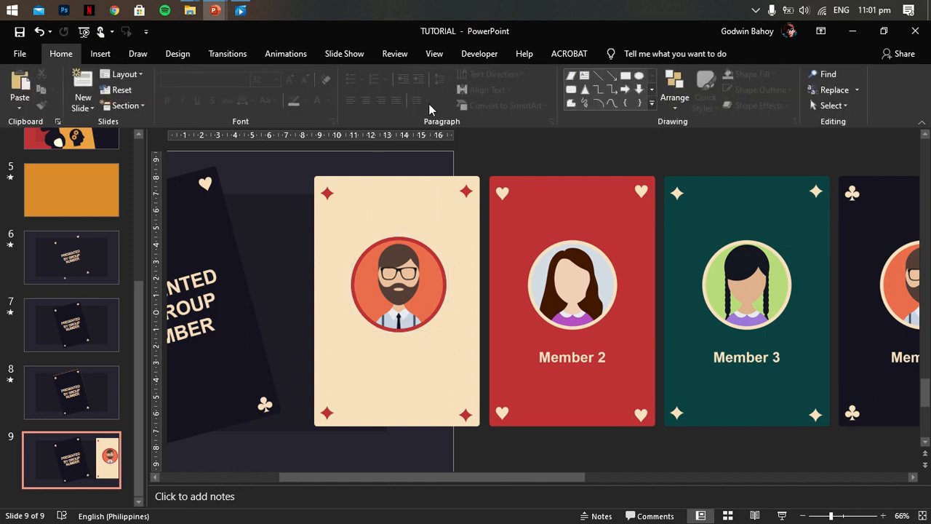
- Add a "GBSINING" text box below the portrait on the first card, formatted in bold red Arial
{"action": "left_click", "coordinate": [100, 53]}
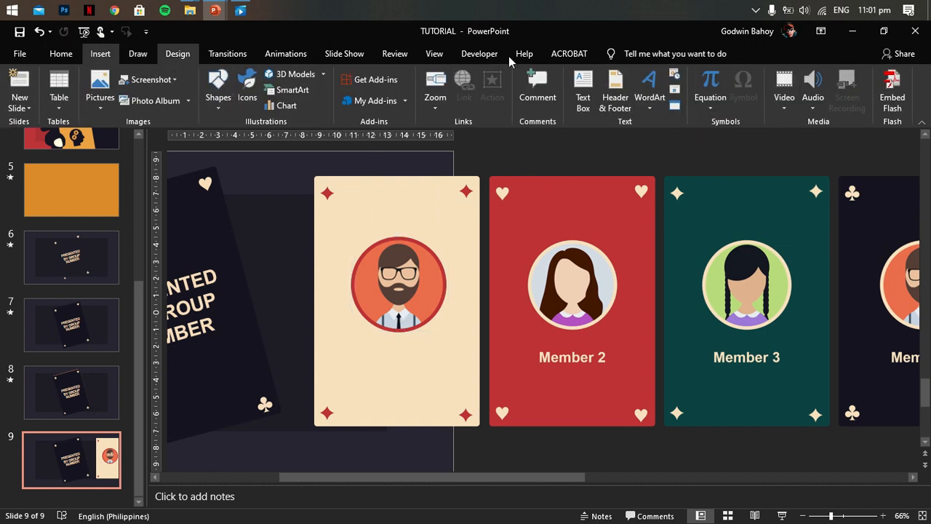
{"action": "left_click_drag", "start_coordinate": [461, 377], "coordinate": [461, 378]}
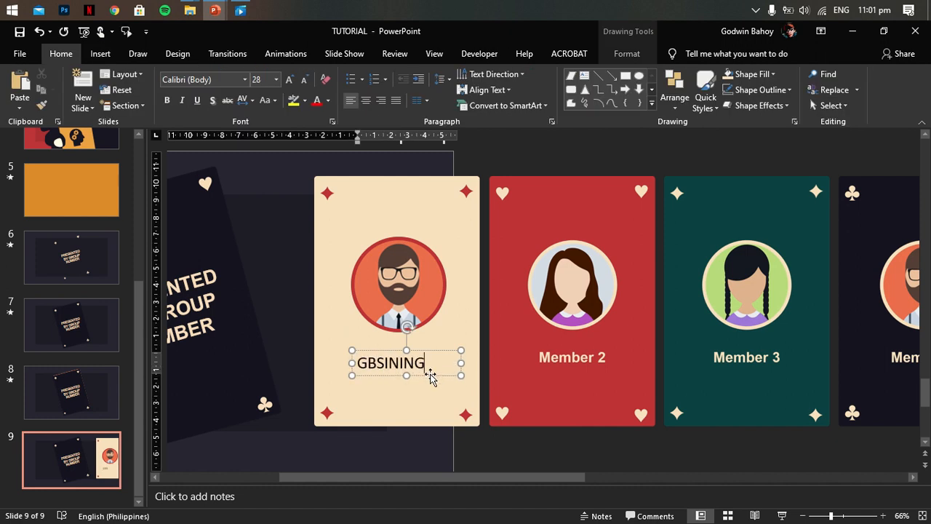
{"action": "left_click", "coordinate": [245, 80]}
{"action": "left_click", "coordinate": [240, 151]}
{"action": "left_click_drag", "start_coordinate": [436, 352], "coordinate": [429, 347]}
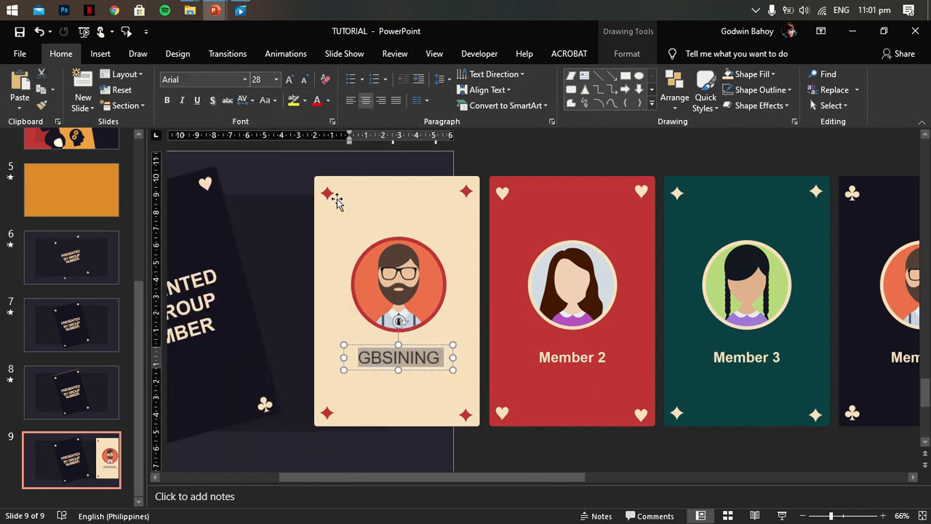
{"action": "left_click", "coordinate": [330, 101]}
{"action": "left_click", "coordinate": [357, 266]}
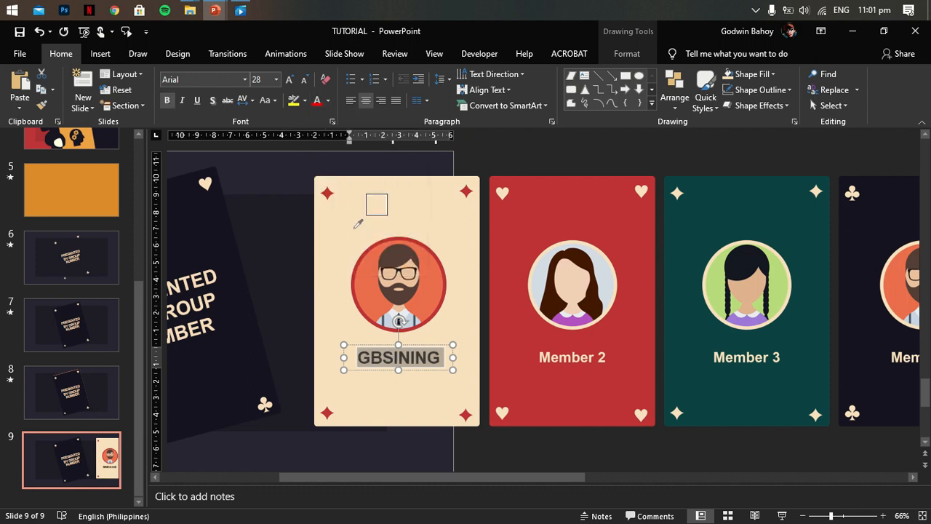
{"action": "left_click", "coordinate": [578, 449]}
{"action": "left_click", "coordinate": [415, 275]}
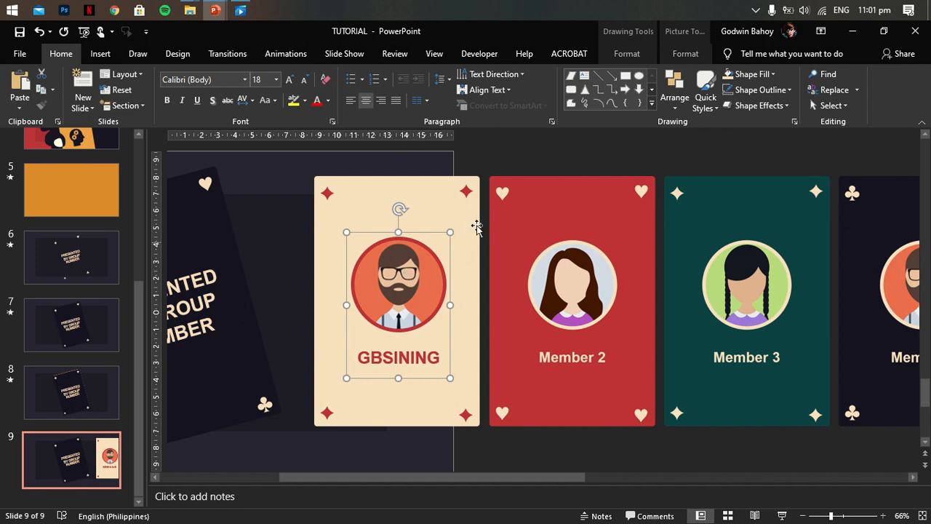
{"action": "left_click", "coordinate": [505, 166]}
{"action": "left_click", "coordinate": [397, 278]}
{"action": "left_click_drag", "start_coordinate": [397, 278], "coordinate": [557, 284]}
{"action": "left_click", "coordinate": [532, 149]}
{"action": "left_click", "coordinate": [559, 269]}
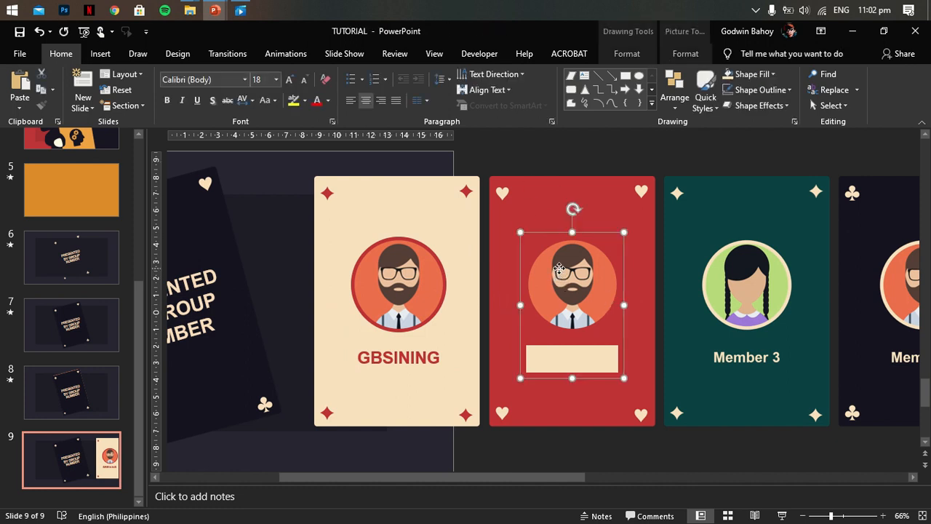
{"action": "left_click", "coordinate": [686, 54]}
{"action": "left_click", "coordinate": [626, 54]}
{"action": "left_click", "coordinate": [356, 90]}
{"action": "left_click", "coordinate": [355, 271]}
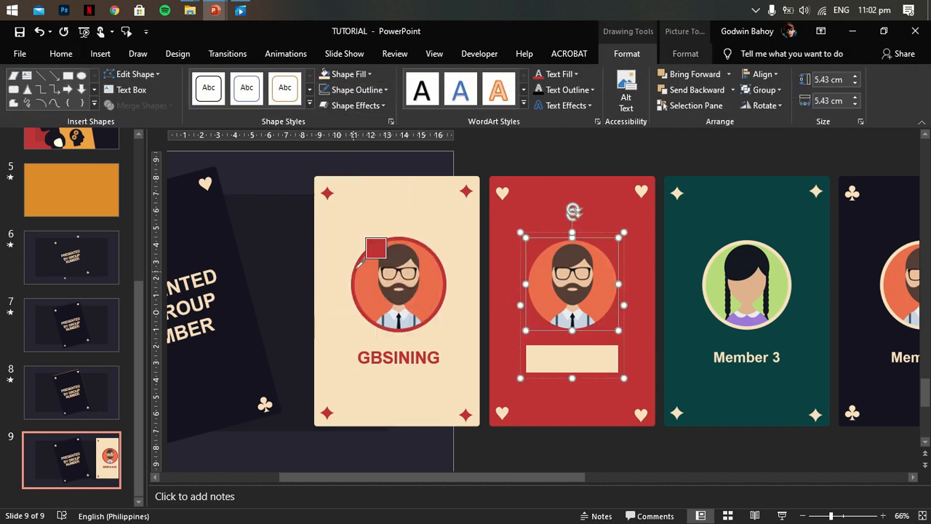
{"action": "left_click", "coordinate": [590, 364]}
{"action": "key", "text": "ctrl+z"}
- Group the GBSINING text box with the portrait and its backing rectangle on the first card
{"action": "left_click", "coordinate": [369, 347]}
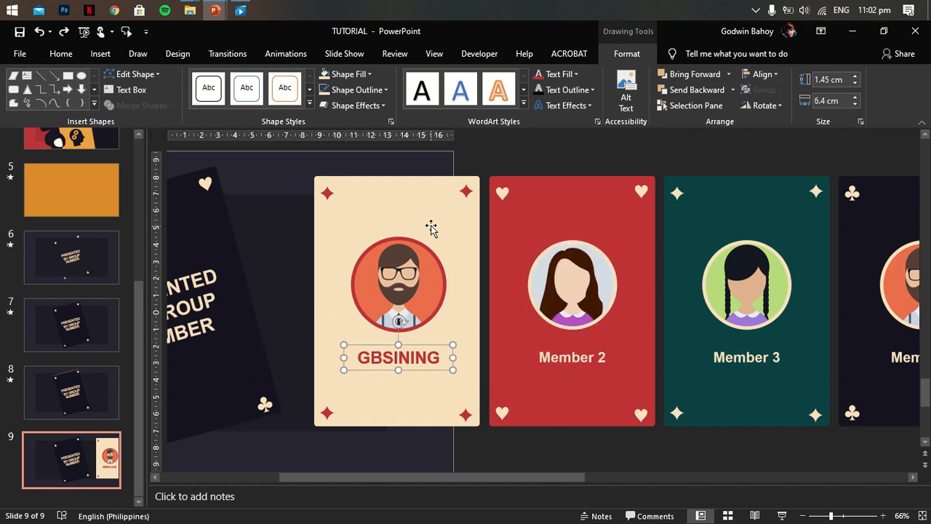
{"action": "left_click", "coordinate": [399, 265], "text": "shift"}
{"action": "left_click", "coordinate": [764, 89]}
{"action": "left_click", "coordinate": [769, 79]}
{"action": "left_click", "coordinate": [772, 92]}
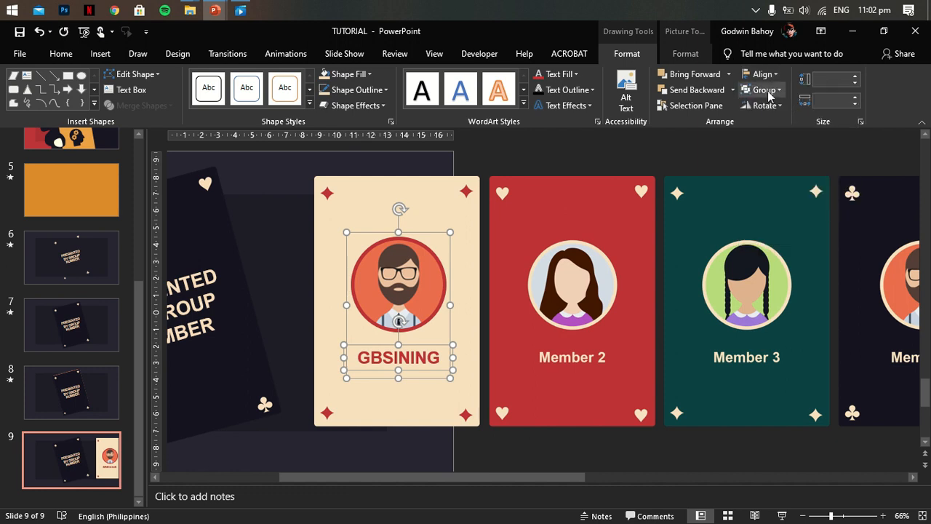
{"action": "left_click", "coordinate": [780, 108]}
{"action": "left_click", "coordinate": [516, 155]}
- Duplicate the portrait and GBSINING group onto the red Member 2 card and recolour the circle's outline cream
{"action": "left_click", "coordinate": [389, 274]}
{"action": "left_click_drag", "start_coordinate": [385, 273], "coordinate": [561, 272]}
{"action": "left_click", "coordinate": [618, 187]}
{"action": "left_click", "coordinate": [571, 265]}
{"action": "left_click", "coordinate": [357, 90]}
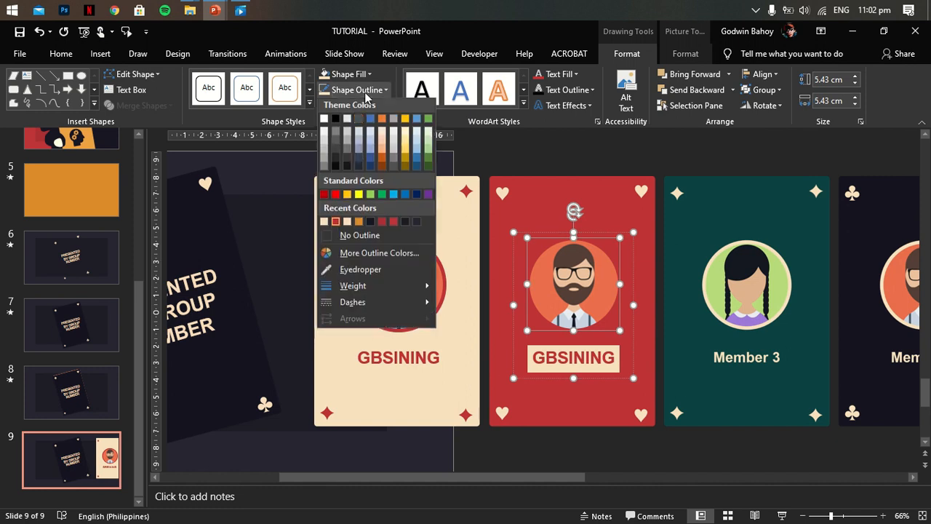
{"action": "left_click", "coordinate": [325, 226]}
- Recolour the second card's GBSINING text cream and fill the rectangle behind it with the card's red
{"action": "left_click", "coordinate": [574, 357]}
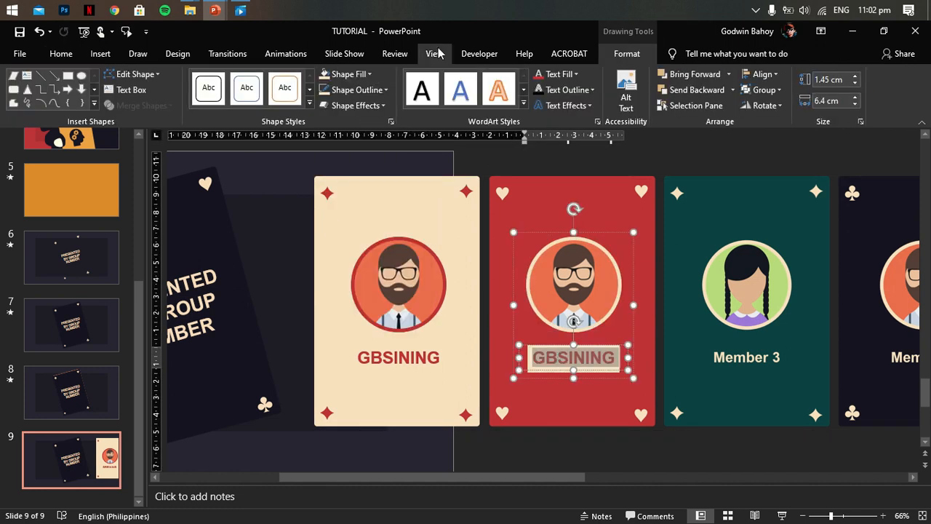
{"action": "left_click", "coordinate": [560, 75]}
{"action": "left_click", "coordinate": [540, 207]}
{"action": "left_click", "coordinate": [532, 374]}
{"action": "left_click", "coordinate": [530, 367]}
{"action": "left_click", "coordinate": [530, 366]}
{"action": "left_click", "coordinate": [366, 77]}
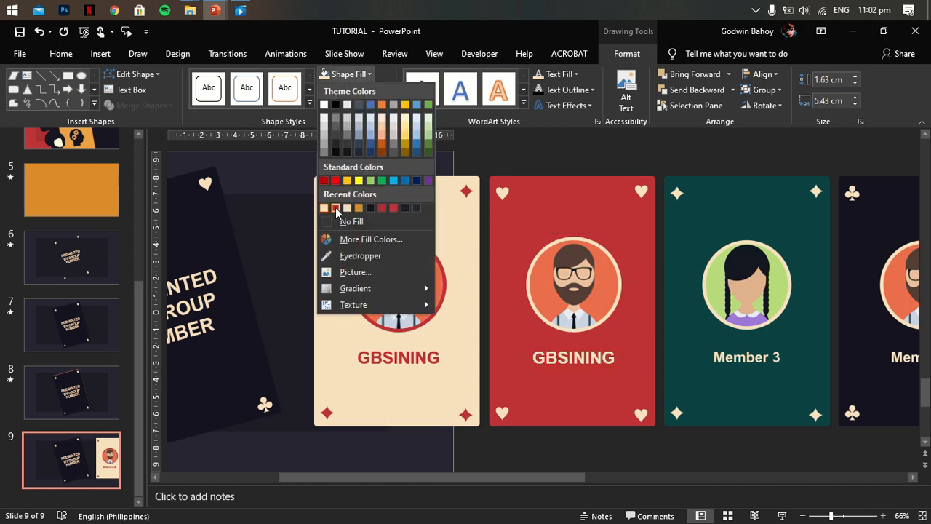
{"action": "left_click", "coordinate": [335, 208]}
- Refill the portrait circle on the red card with the picture file "man" from the png folder
{"action": "left_click", "coordinate": [574, 272]}
{"action": "left_click", "coordinate": [369, 74]}
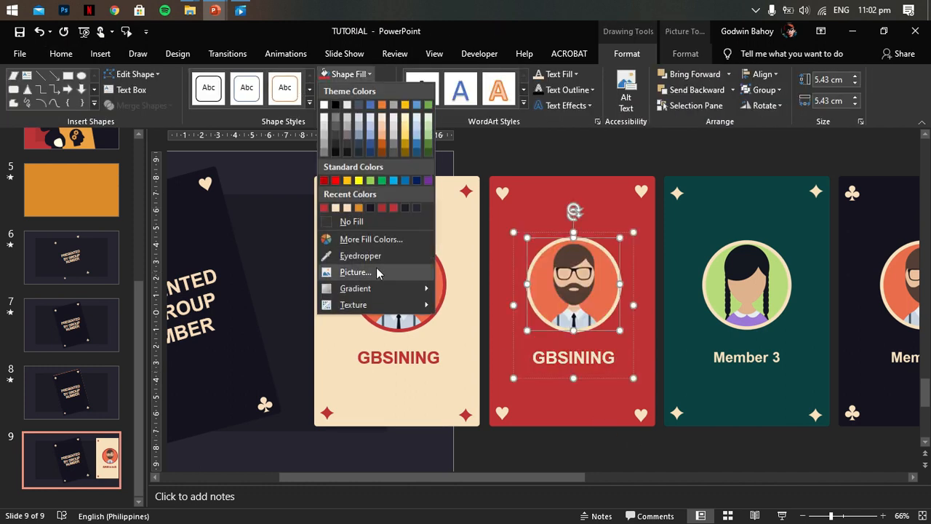
{"action": "left_click", "coordinate": [377, 271]}
{"action": "left_click", "coordinate": [451, 266]}
{"action": "double_click", "coordinate": [490, 258]}
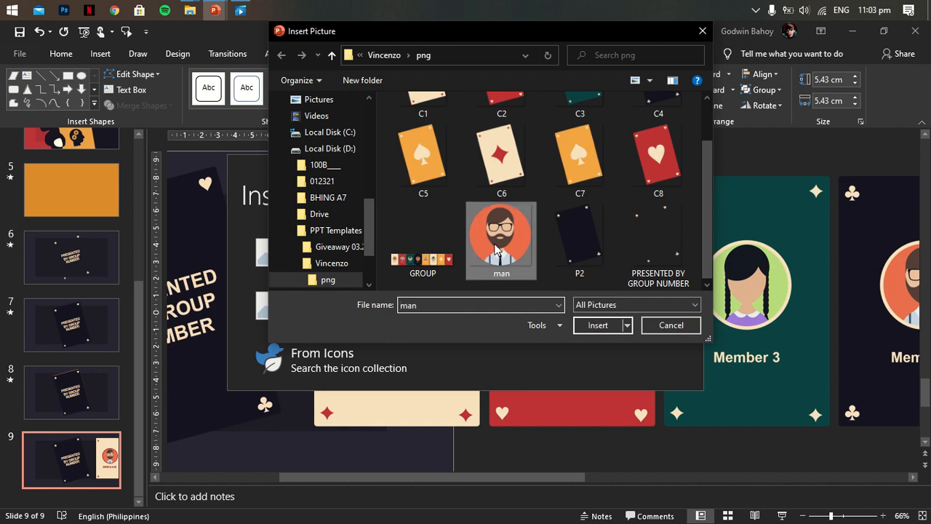
{"action": "left_click", "coordinate": [665, 443]}
- Duplicate the red card's portrait and name group onto the green Member 3 card, keeping a cream outline on the circle
{"action": "left_click_drag", "start_coordinate": [552, 478], "coordinate": [584, 478]}
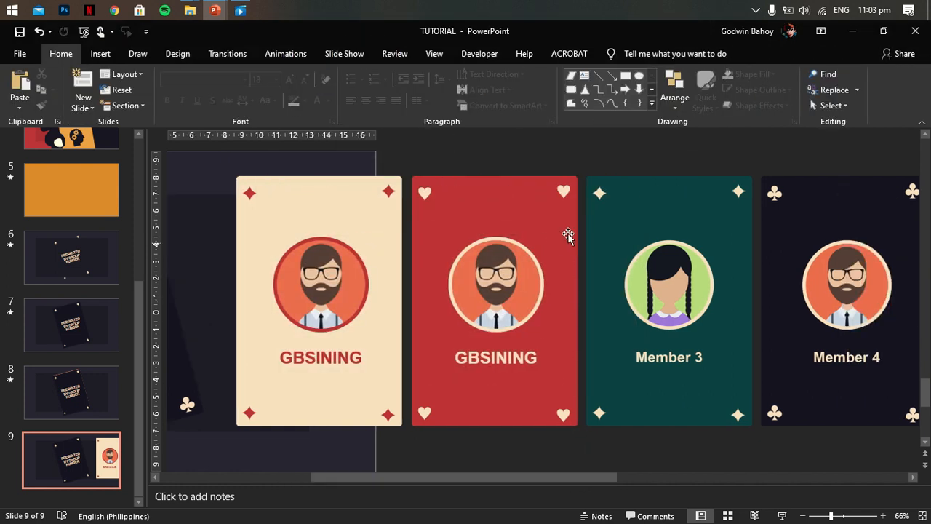
{"action": "left_click", "coordinate": [483, 273]}
{"action": "left_click_drag", "start_coordinate": [489, 280], "coordinate": [662, 281]}
{"action": "left_click", "coordinate": [356, 90]}
{"action": "left_click", "coordinate": [345, 270]}
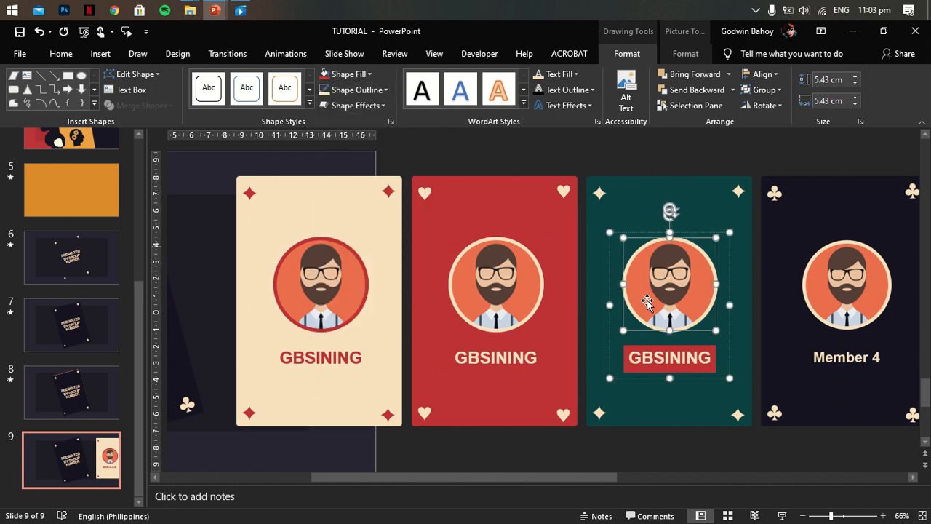
- Replace the GBSINING text on the green card with another member's name
{"action": "left_click", "coordinate": [618, 368]}
{"action": "left_click", "coordinate": [635, 357]}
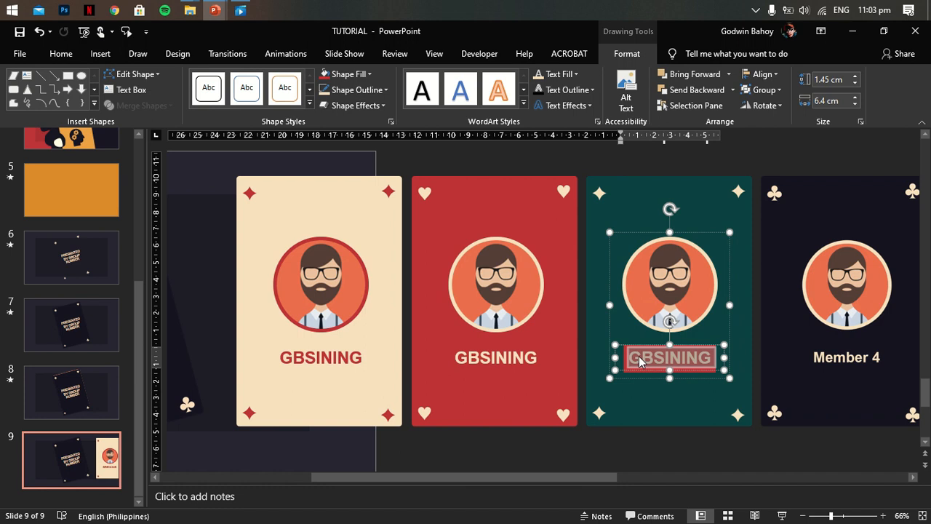
{"action": "left_click", "coordinate": [623, 386]}
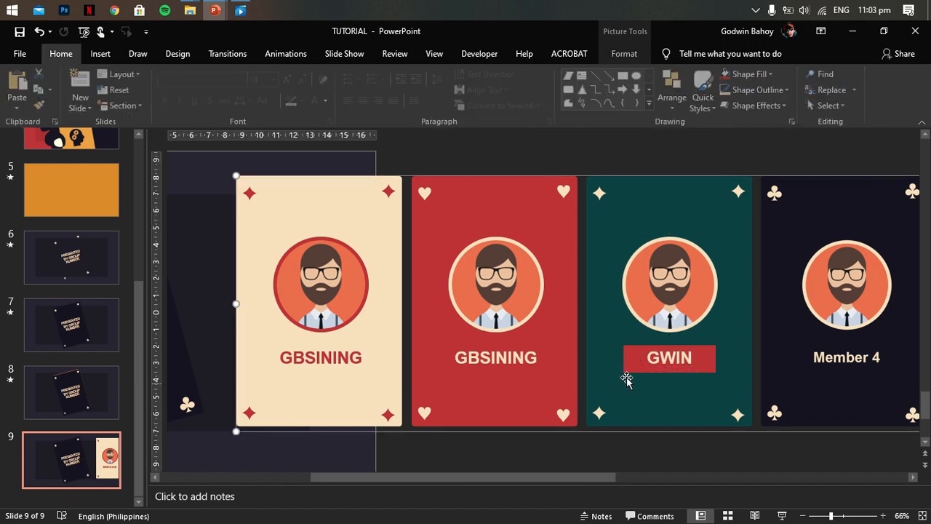
- Fill the red rectangle behind the name on the green card with the card's dark green
{"action": "left_click", "coordinate": [626, 371]}
{"action": "left_click", "coordinate": [626, 371]}
{"action": "left_click", "coordinate": [627, 54]}
{"action": "left_click", "coordinate": [349, 73]}
{"action": "left_click", "coordinate": [378, 254]}
{"action": "left_click", "coordinate": [622, 171]}
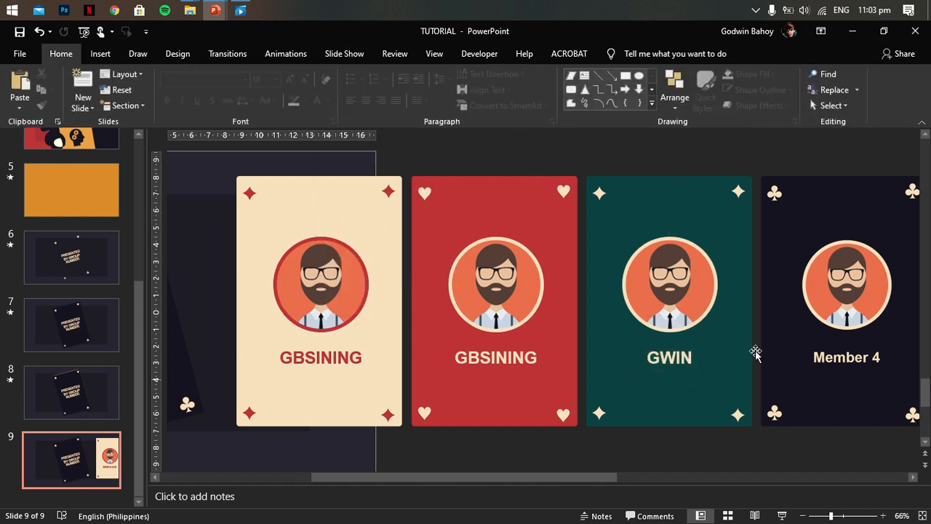
- Group the three customized portrait and name groups together with the card strip picture
{"action": "left_click_drag", "start_coordinate": [562, 477], "coordinate": [583, 477]}
{"action": "scroll", "coordinate": [582, 369], "scroll_direction": "down", "scroll_amount": 2}
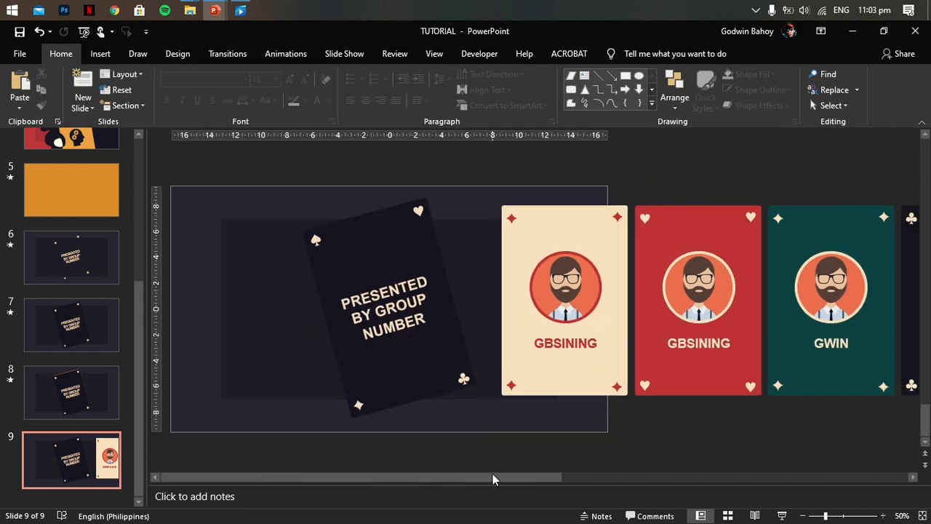
{"action": "left_click_drag", "start_coordinate": [492, 477], "coordinate": [591, 478]}
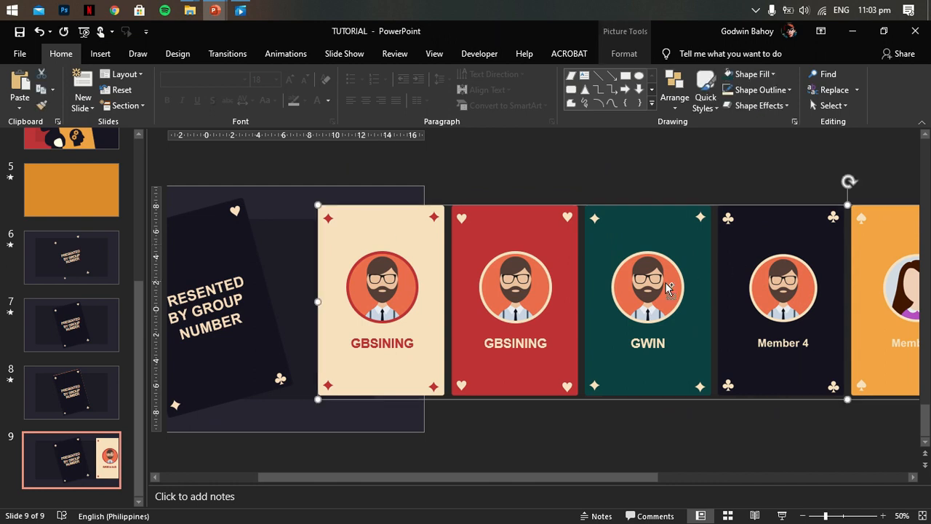
{"action": "left_click", "coordinate": [690, 278]}
{"action": "left_click", "coordinate": [685, 53]}
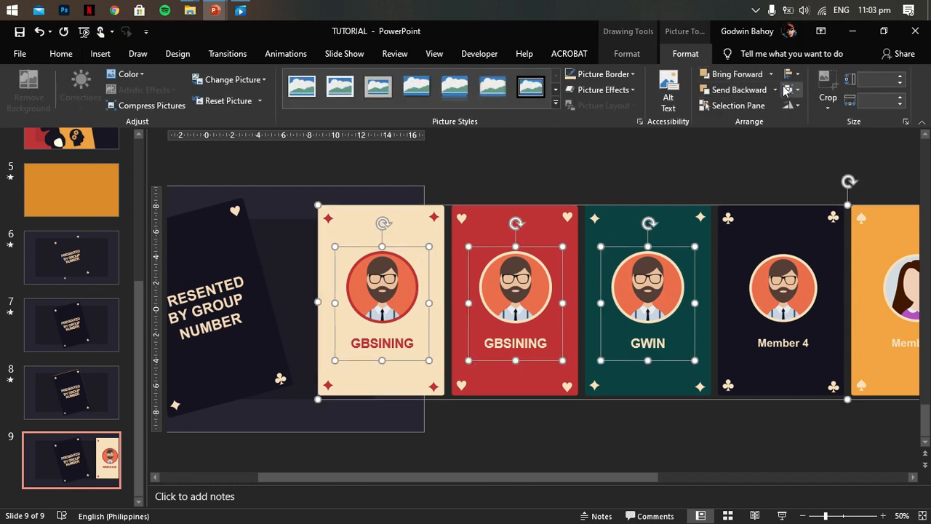
{"action": "left_click", "coordinate": [788, 73]}
{"action": "left_click", "coordinate": [788, 89]}
{"action": "left_click", "coordinate": [813, 106]}
{"action": "left_click", "coordinate": [767, 174]}
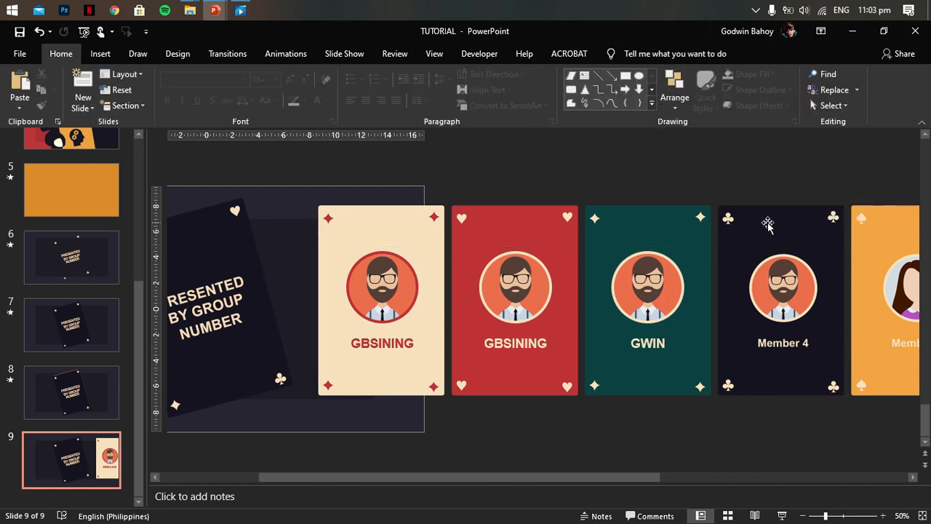
- Move the grouped card strip further onto the slide and align it to the slide's vertical middle
{"action": "scroll", "coordinate": [542, 270], "scroll_direction": "down", "scroll_amount": 3}
{"action": "left_click_drag", "start_coordinate": [438, 282], "coordinate": [381, 282]}
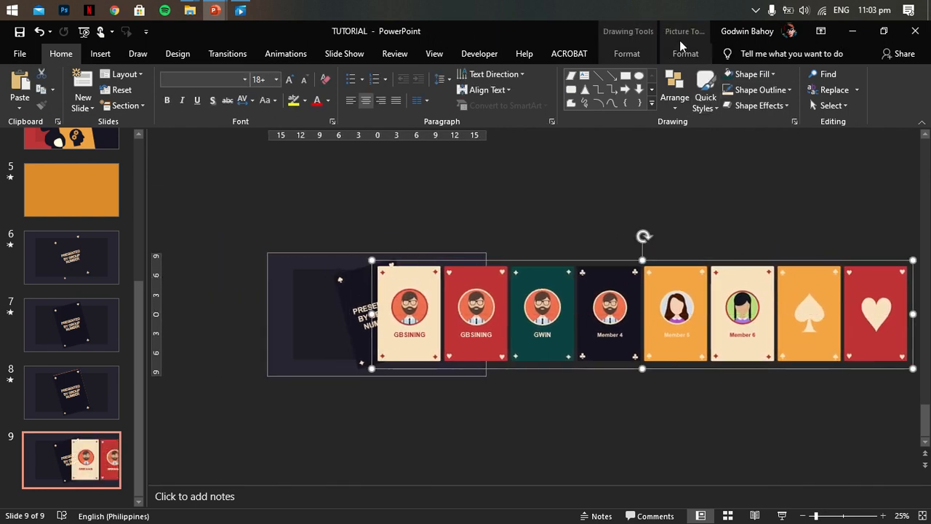
{"action": "left_click", "coordinate": [684, 52]}
{"action": "left_click", "coordinate": [788, 75]}
{"action": "left_click", "coordinate": [832, 162]}
{"action": "left_click", "coordinate": [631, 228]}
{"action": "left_click", "coordinate": [627, 275]}
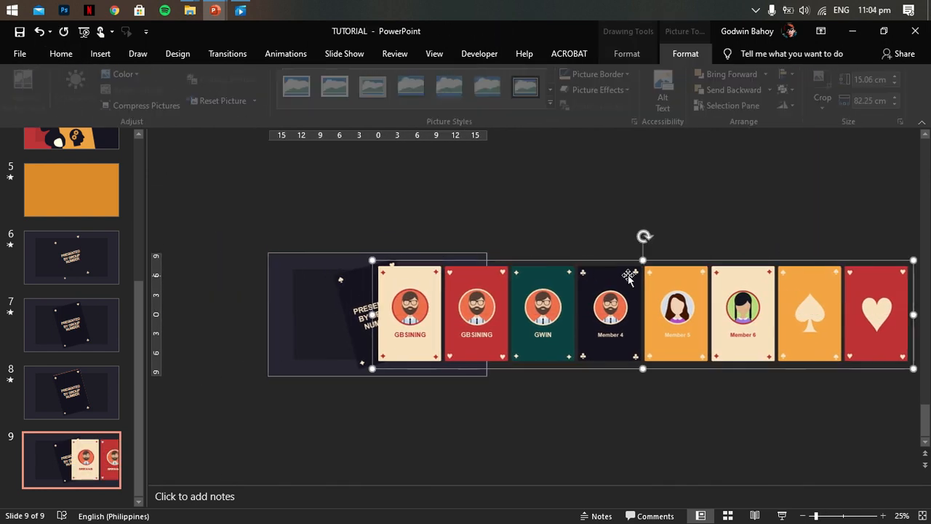
- Rotate the card strip counterclockwise to match the tilted "PRESENTED BY GROUP NUMBER" card and place its first card over it
{"action": "left_click_drag", "start_coordinate": [643, 236], "coordinate": [632, 235]}
{"action": "left_click_drag", "start_coordinate": [564, 307], "coordinate": [526, 256]}
{"action": "scroll", "coordinate": [443, 421], "scroll_direction": "up", "scroll_amount": 4}
{"action": "left_click_drag", "start_coordinate": [305, 460], "coordinate": [281, 462]}
{"action": "left_click_drag", "start_coordinate": [467, 331], "coordinate": [456, 320]}
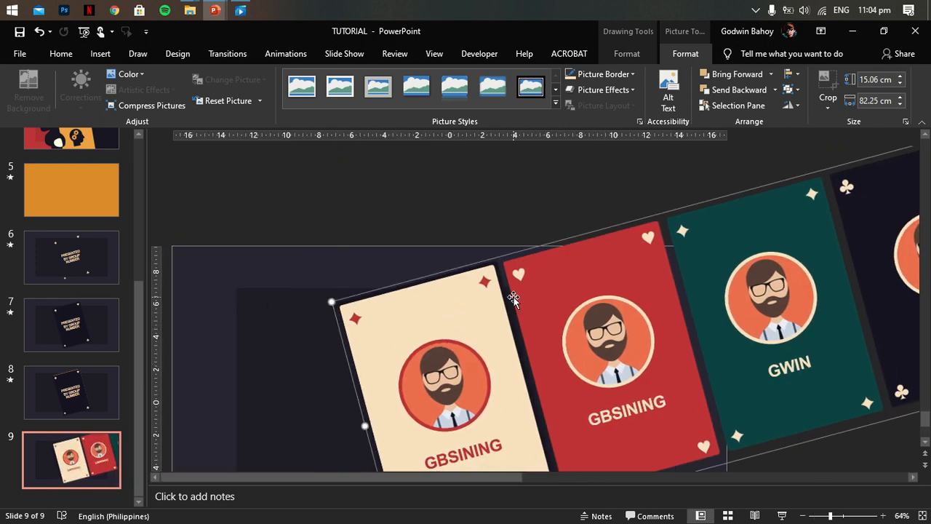
- Nudge the tilted card strip in small increments until its first card exactly covers the dark card beneath
{"action": "key", "text": "Up"}
{"action": "key", "text": "Up"}
{"action": "key", "text": "Up"}
{"action": "key", "text": "Right"}
{"action": "key", "text": "Right"}
{"action": "key", "text": "Right"}
{"action": "key", "text": "Right"}
{"action": "key", "text": "Left"}
{"action": "key", "text": "Left"}
{"action": "key", "text": "Left"}
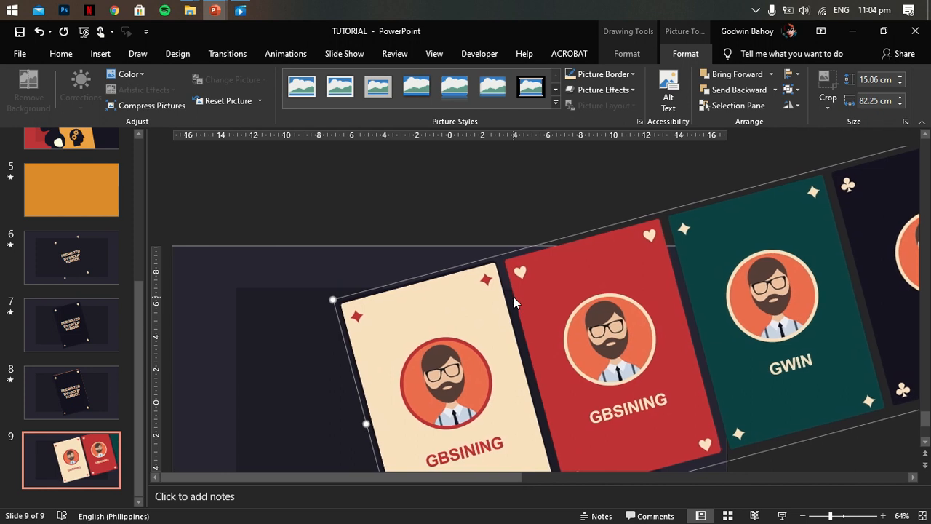
{"action": "key", "text": "Right"}
{"action": "key", "text": "Right"}
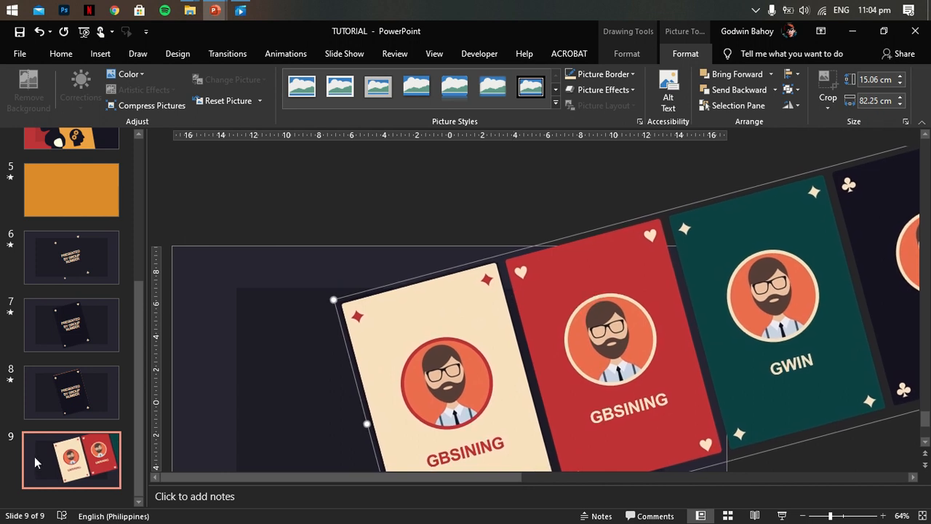
- Set slide 8 to advance automatically after 00:00.00 instead of on mouse click, and apply the Fade transition to slide 9
{"action": "left_click", "coordinate": [77, 393]}
{"action": "left_click", "coordinate": [217, 56]}
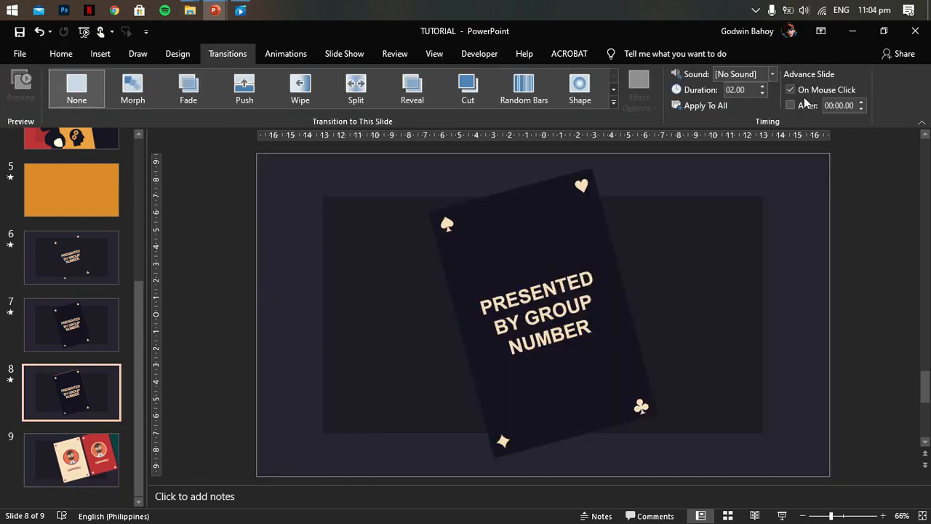
{"action": "left_click", "coordinate": [63, 455]}
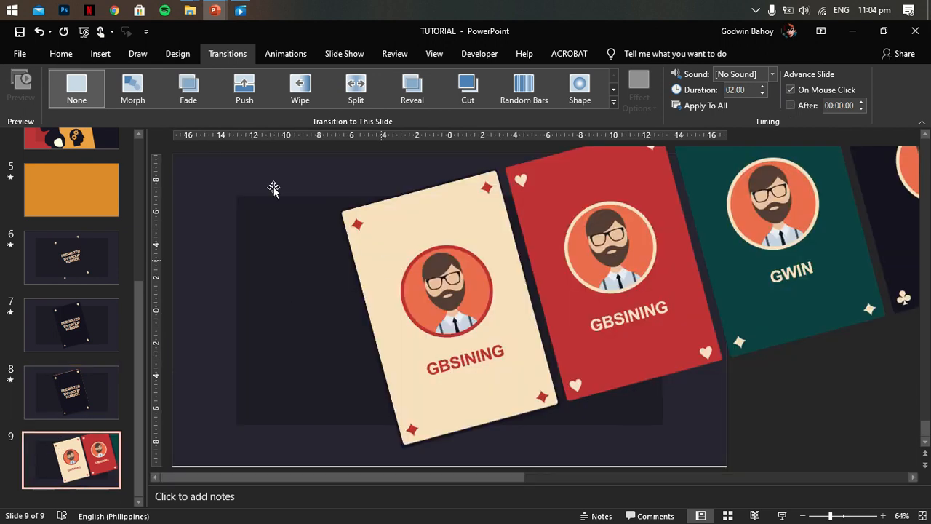
{"action": "left_click", "coordinate": [187, 90]}
- Play the slide show from slide 8 to check the change to the member cards, and exit it
{"action": "left_click", "coordinate": [87, 401]}
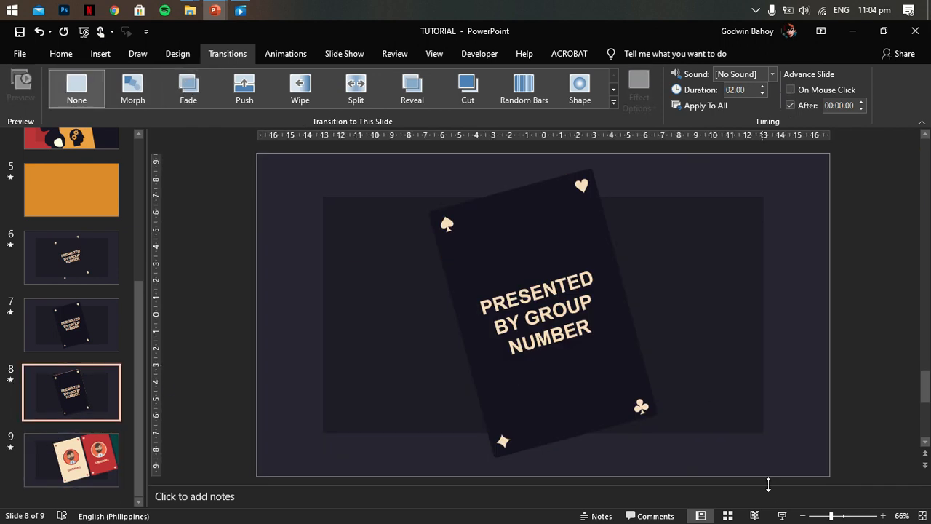
{"action": "left_click", "coordinate": [782, 516]}
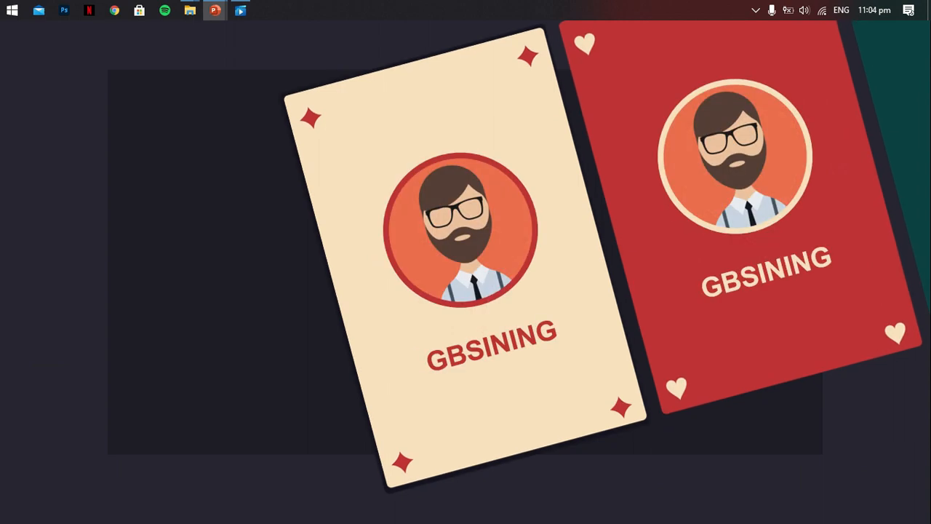
{"action": "key", "text": "Escape"}
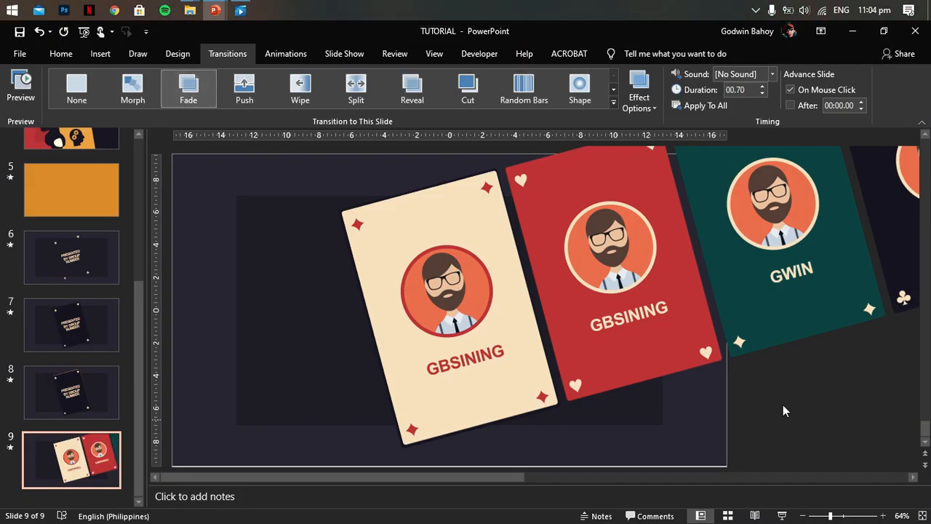
- Add a Lines motion path to the card strip that runs diagonally down and left along its tilt
{"action": "scroll", "coordinate": [844, 430], "scroll_direction": "down", "scroll_amount": 4}
{"action": "left_click", "coordinate": [609, 288]}
{"action": "left_click", "coordinate": [286, 53]}
{"action": "left_click", "coordinate": [502, 101]}
{"action": "left_click", "coordinate": [76, 411]}
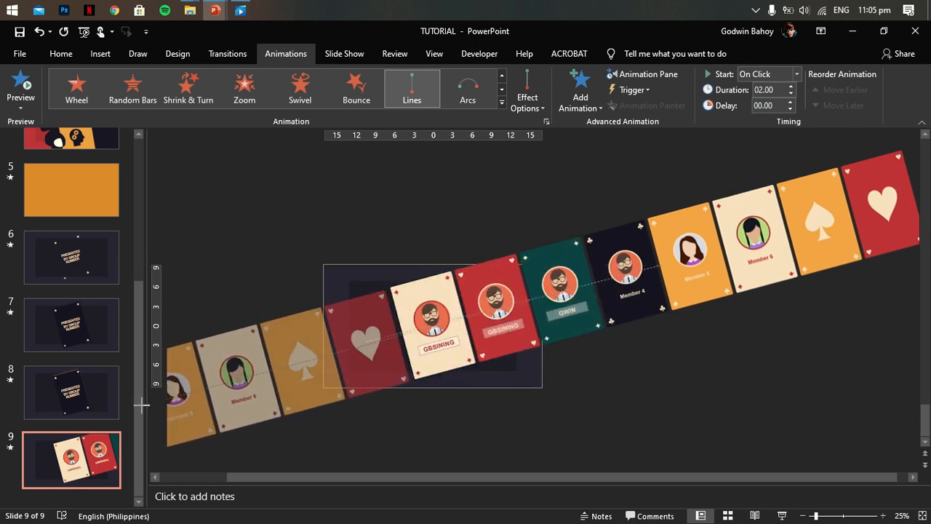
{"action": "left_click_drag", "start_coordinate": [142, 405], "coordinate": [141, 405]}
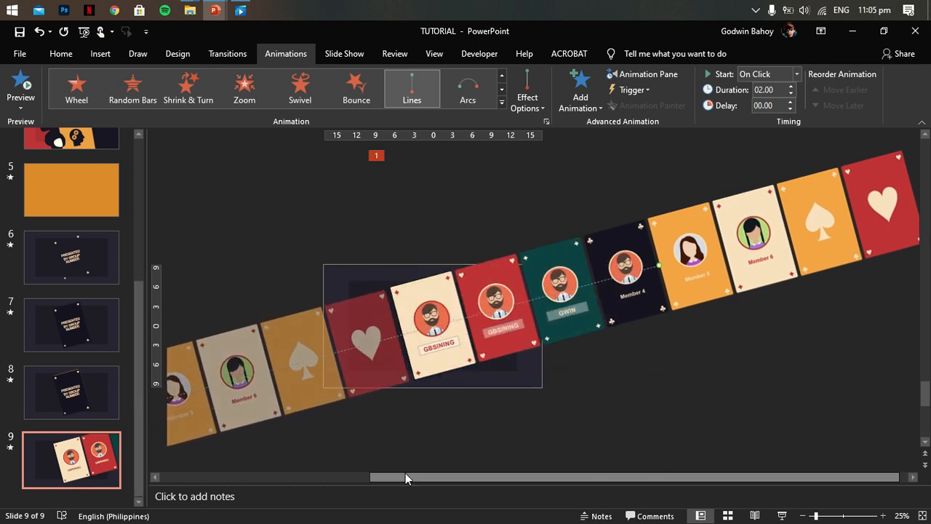
- Fine-tune the end point of the card strip's motion path and set the animation to start After Previous
{"action": "left_click_drag", "start_coordinate": [409, 478], "coordinate": [342, 475]}
{"action": "left_click_drag", "start_coordinate": [220, 409], "coordinate": [227, 408]}
{"action": "left_click", "coordinate": [717, 388]}
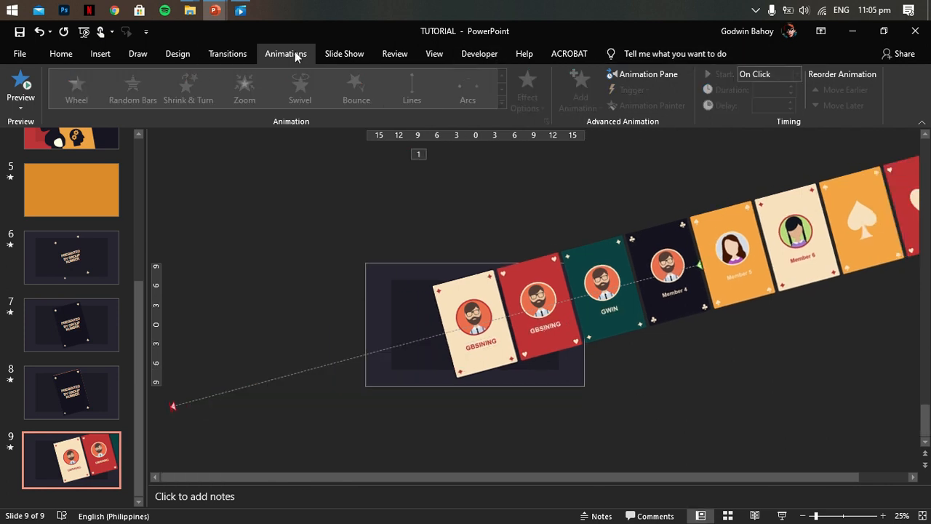
{"action": "left_click", "coordinate": [638, 72]}
{"action": "left_click", "coordinate": [800, 188]}
{"action": "left_click", "coordinate": [913, 188]}
{"action": "left_click", "coordinate": [835, 233]}
{"action": "left_click", "coordinate": [915, 144]}
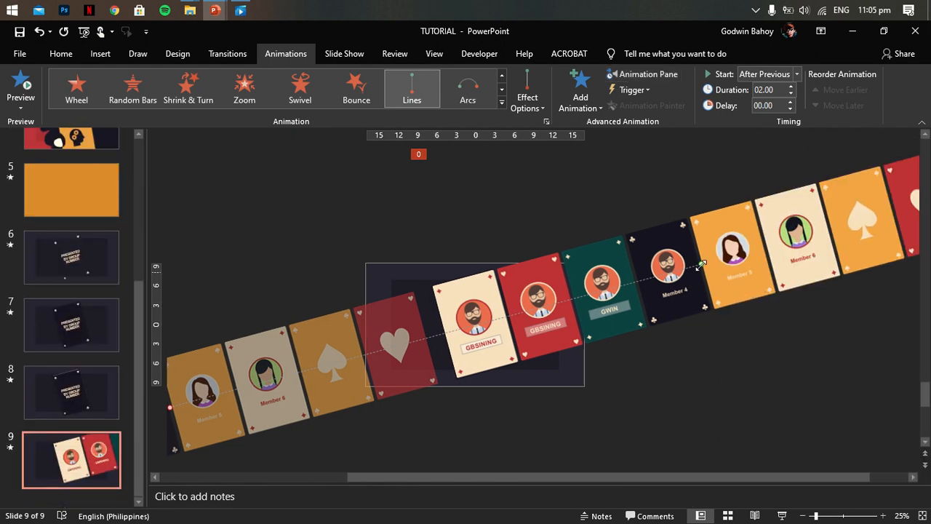
- Play the slide show from slide 9 to check the card strip's motion, and exit it
{"action": "left_click", "coordinate": [654, 78]}
{"action": "left_click", "coordinate": [782, 515]}
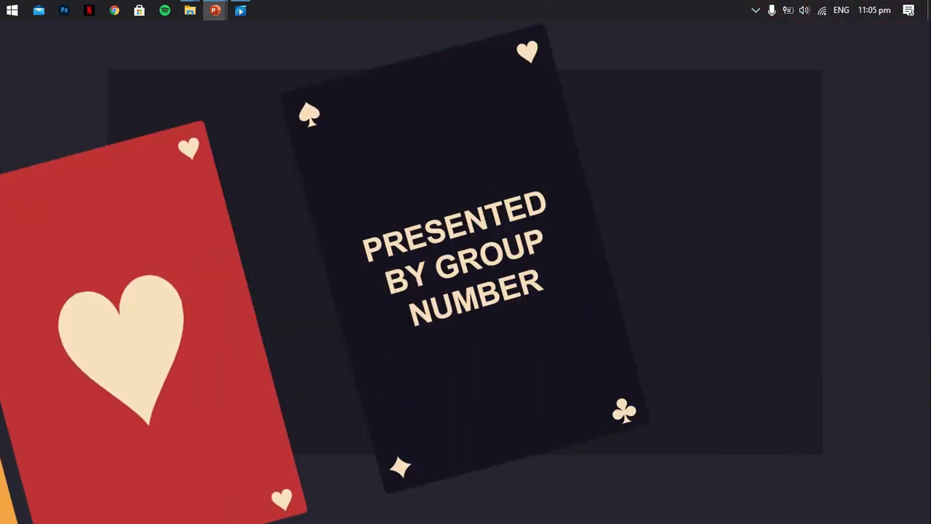
{"action": "key", "text": "Escape"}
- Send the card strip behind the dark PRESENTED BY GROUP NUMBER card on slide 9 and delete that dark card
{"action": "left_click", "coordinate": [686, 53]}
{"action": "left_click", "coordinate": [731, 95]}
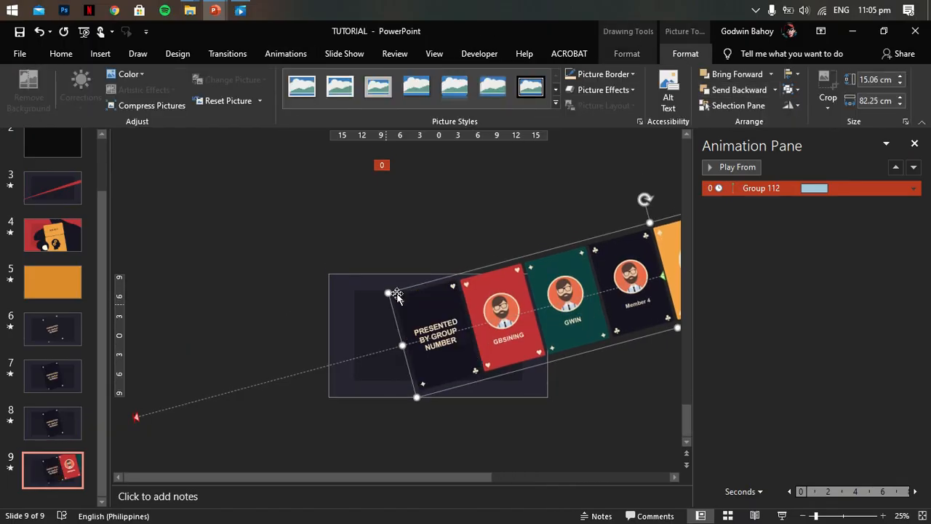
{"action": "left_click", "coordinate": [426, 297]}
{"action": "key", "text": "Delete"}
{"action": "key", "text": "ctrl+s"}
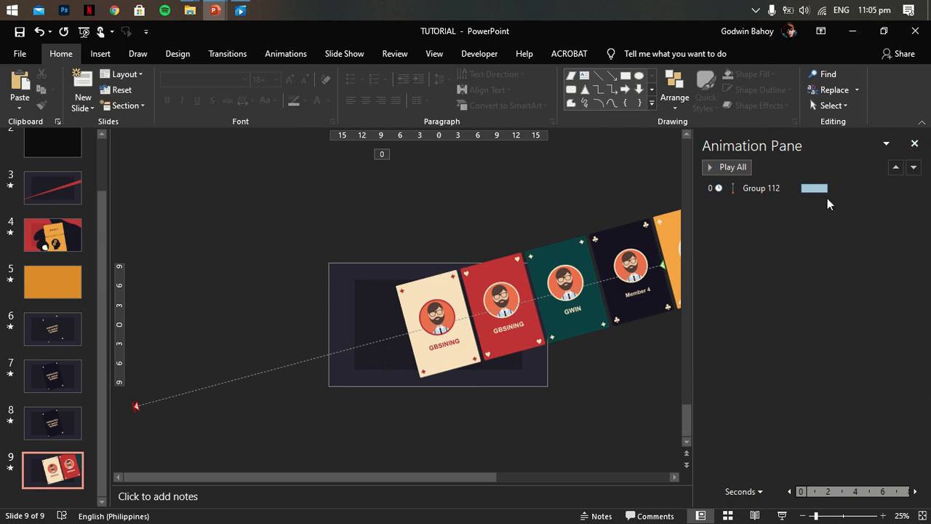
- Set the card strip's motion path timing to a 0.1 second delay and a 15 second duration
{"action": "double_click", "coordinate": [825, 189]}
{"action": "left_click", "coordinate": [377, 291]}
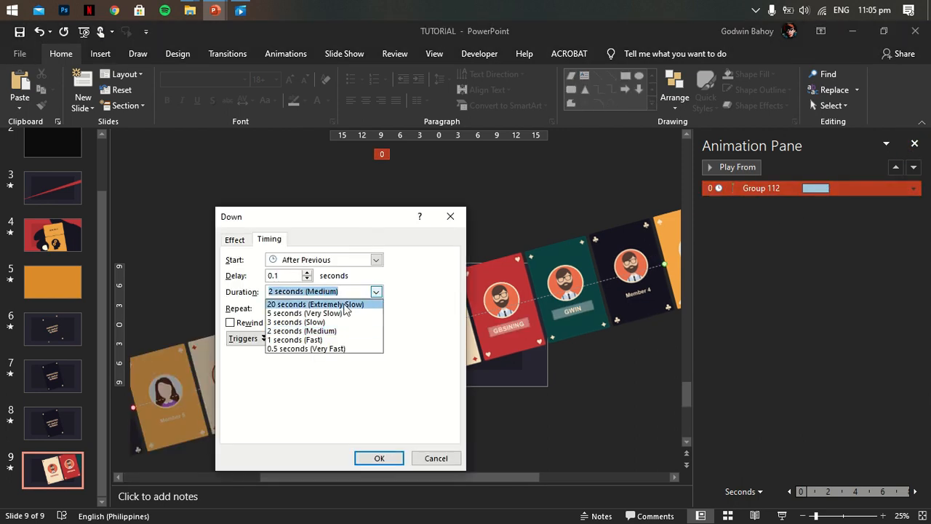
{"action": "left_click", "coordinate": [377, 460]}
{"action": "double_click", "coordinate": [813, 190]}
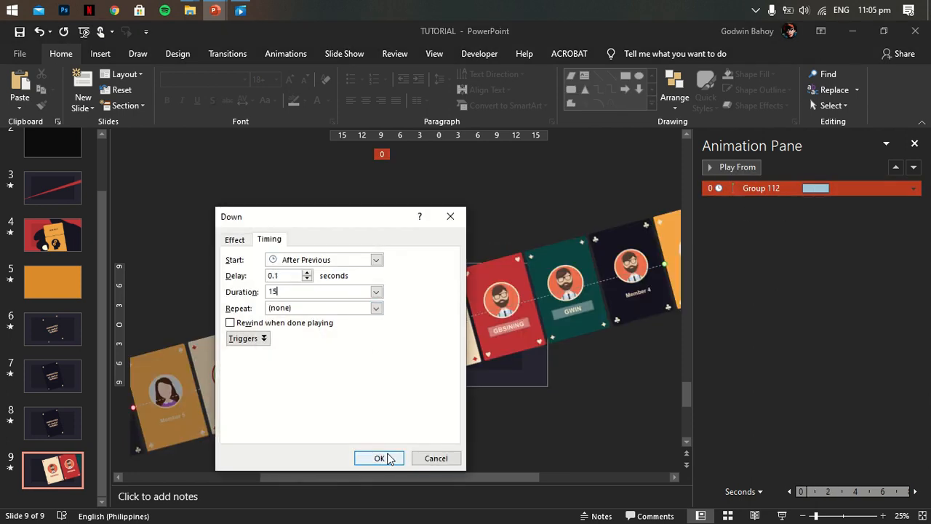
{"action": "left_click", "coordinate": [379, 459]}
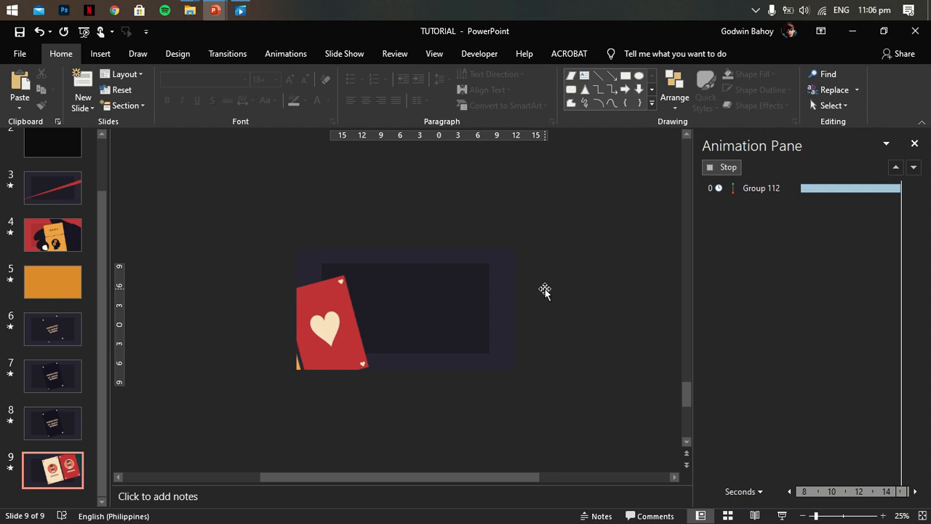
- Change the duration of the card strip's motion path again and close the animation list
{"action": "double_click", "coordinate": [838, 191]}
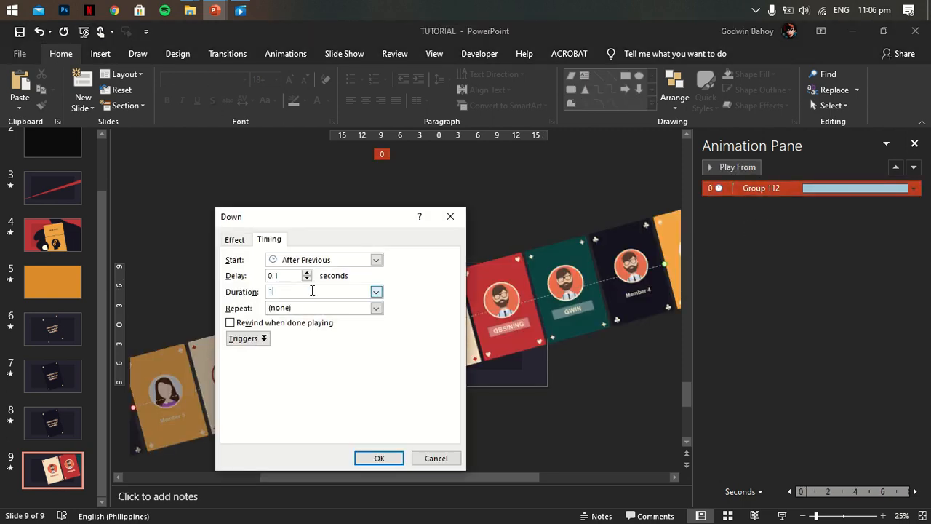
{"action": "left_click", "coordinate": [379, 458]}
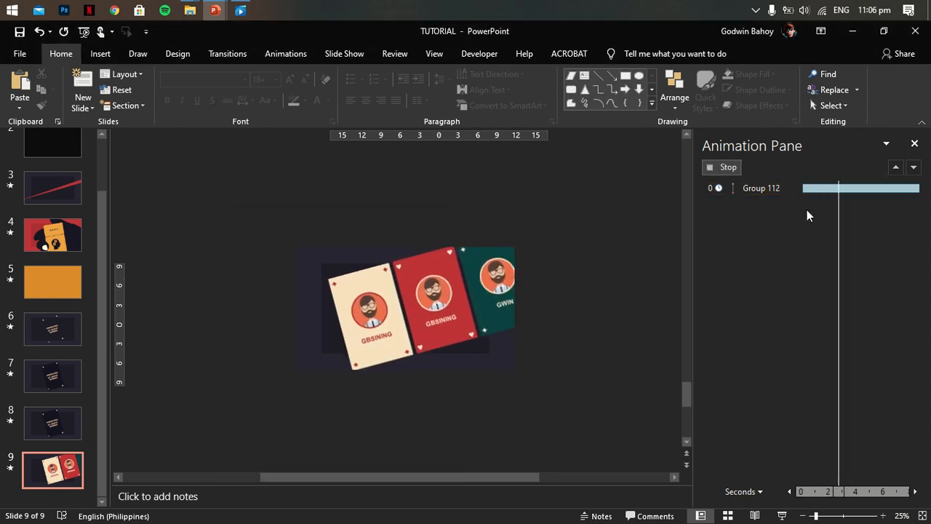
{"action": "left_click", "coordinate": [605, 272]}
{"action": "mouse_move", "coordinate": [357, 4]}
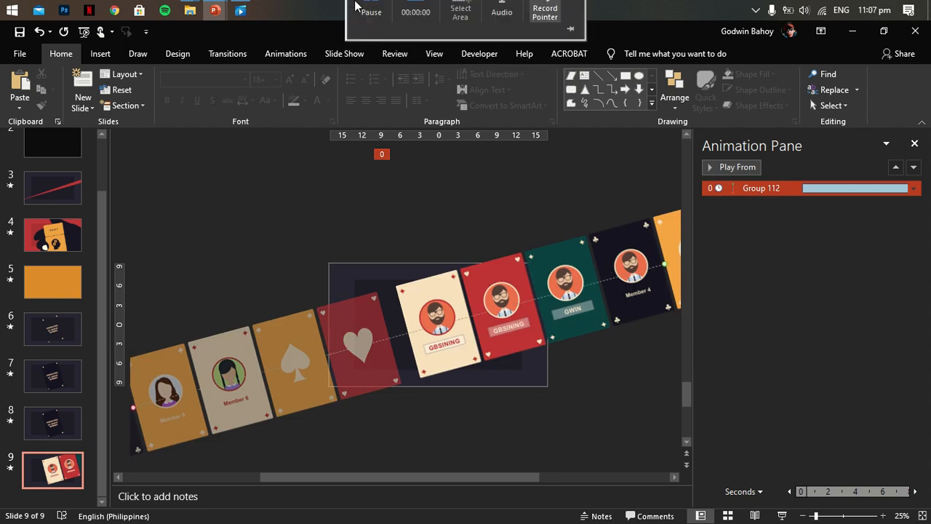
{"action": "left_click", "coordinate": [374, 32]}
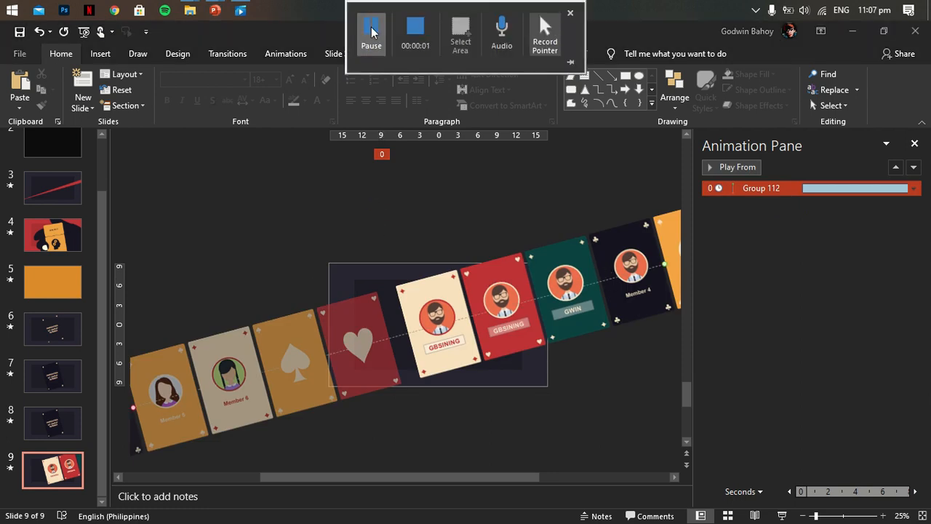
{"action": "left_click", "coordinate": [915, 143]}
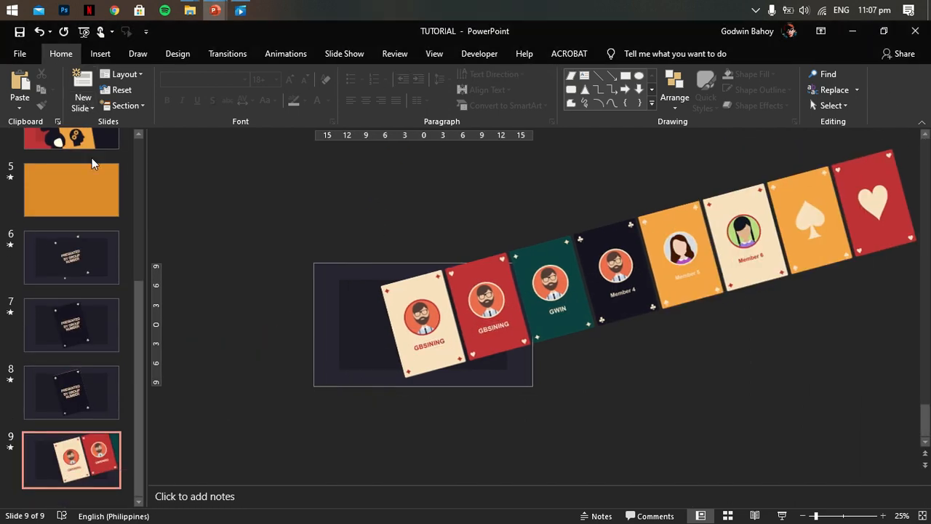
- Play the slide show from an earlier slide through slide 9 to check the strip's slide-out, and exit it
{"action": "scroll", "coordinate": [74, 182], "scroll_direction": "up", "scroll_amount": 3}
{"action": "left_click", "coordinate": [76, 156]}
{"action": "left_click", "coordinate": [786, 515]}
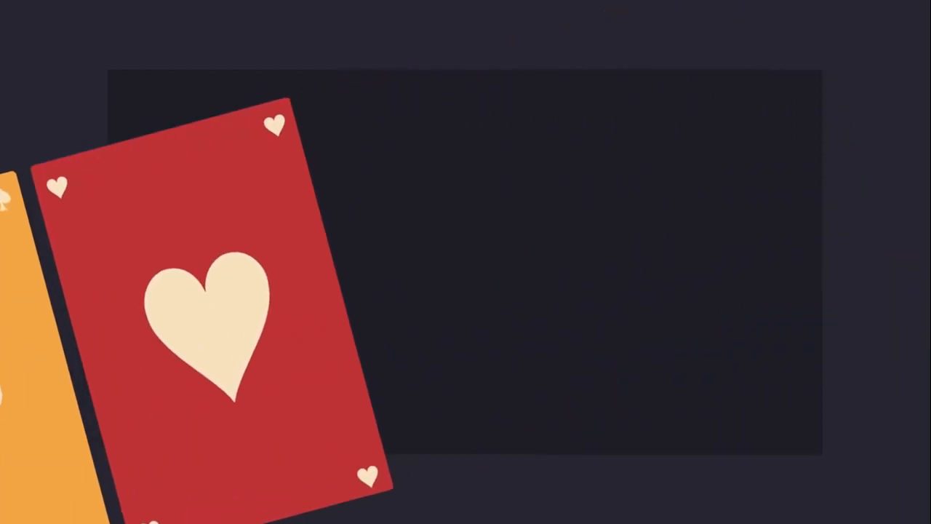
{"action": "key", "text": "Escape"}
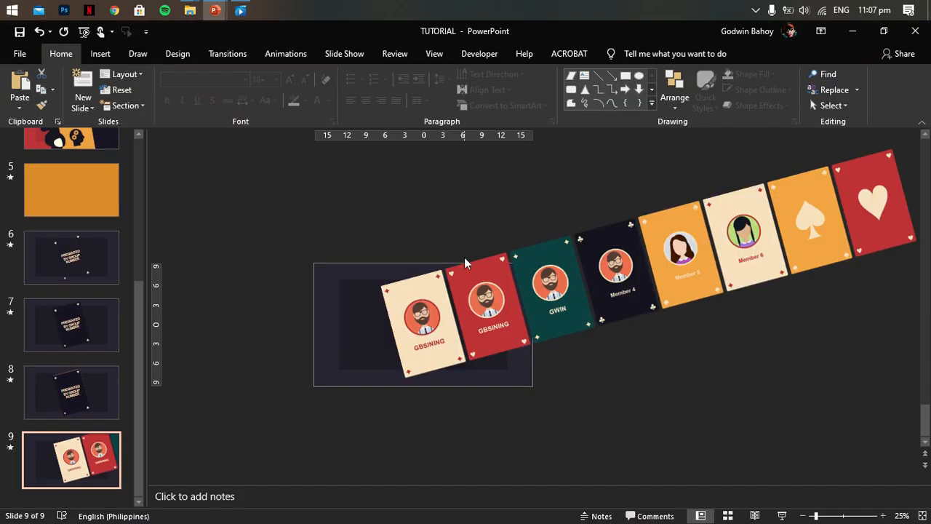
- Add a blank slide after slide 9
{"action": "left_click", "coordinate": [101, 53]}
{"action": "left_click", "coordinate": [20, 106]}
{"action": "left_click", "coordinate": [41, 291]}
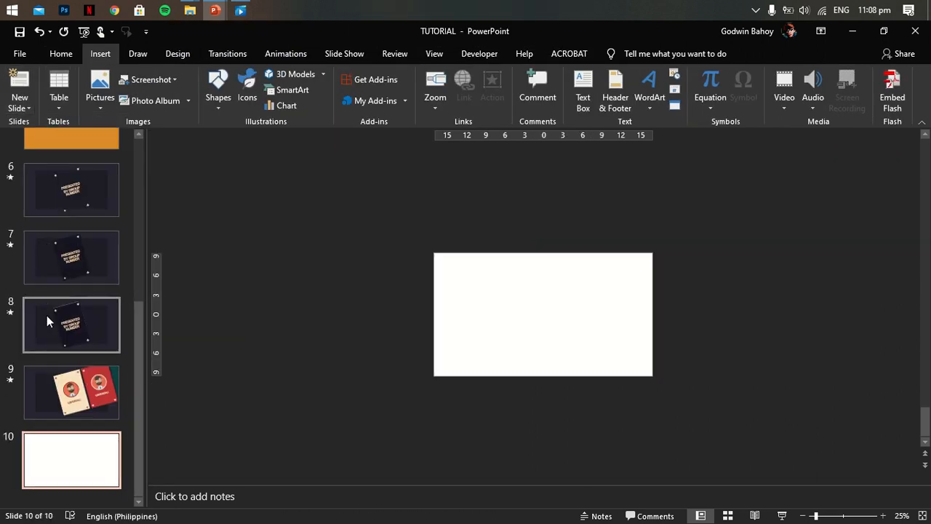
- Copy the two dark background rectangles from slide 9 onto slide 10
{"action": "left_click", "coordinate": [71, 391]}
{"action": "left_click", "coordinate": [343, 314]}
{"action": "right_click", "coordinate": [343, 314]}
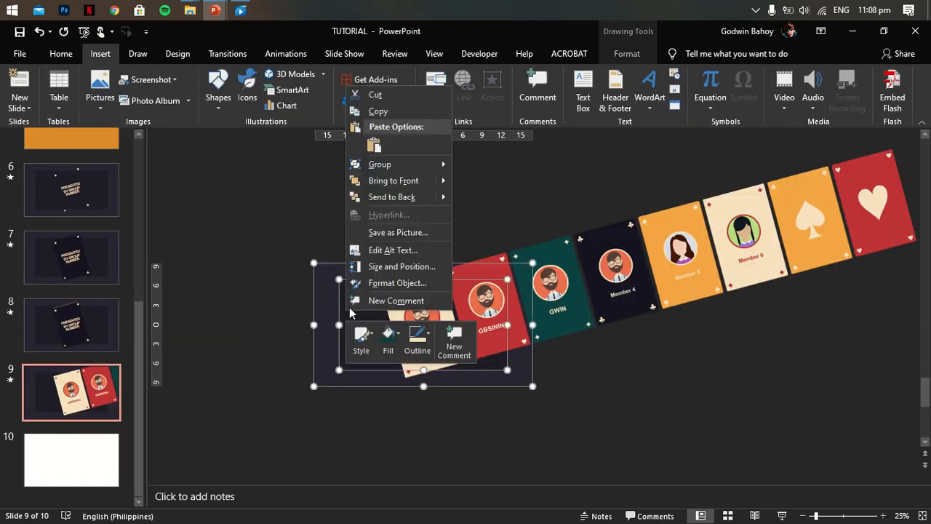
{"action": "left_click", "coordinate": [378, 112]}
{"action": "left_click", "coordinate": [70, 460]}
{"action": "right_click", "coordinate": [522, 303]}
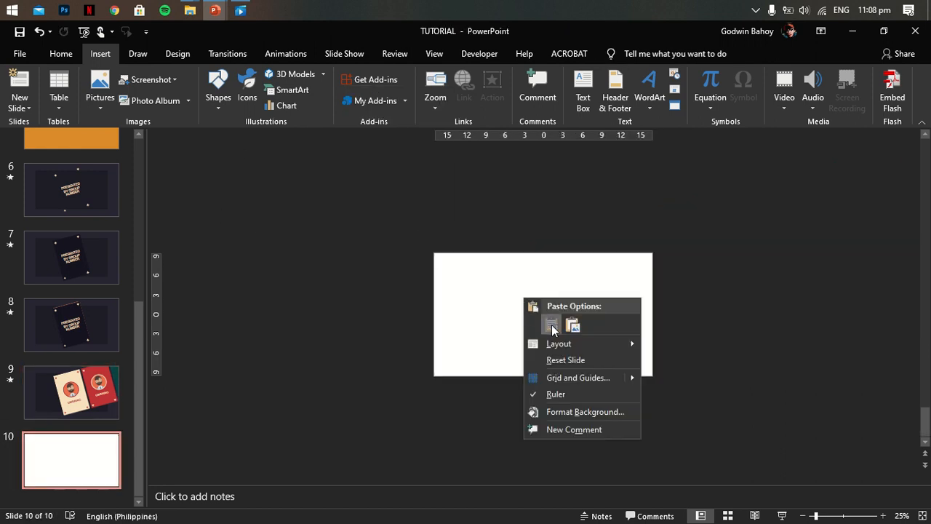
{"action": "left_click", "coordinate": [546, 326]}
{"action": "key", "text": "Escape"}
- Draw a full-height parallelogram about 19.05 cm high and 10.05 cm wide mid-slide, and flip it horizontally
{"action": "left_click", "coordinate": [218, 86]}
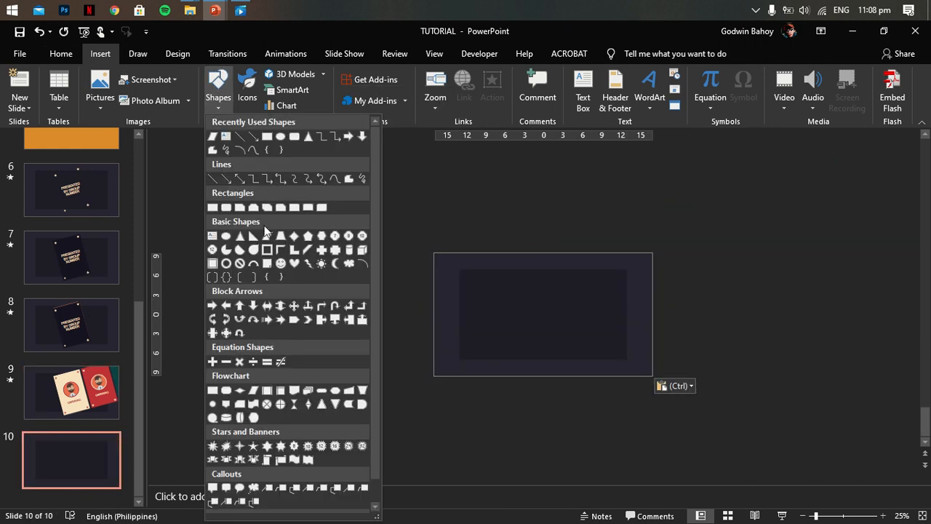
{"action": "left_click", "coordinate": [267, 236]}
{"action": "left_click_drag", "start_coordinate": [580, 251], "coordinate": [517, 375]}
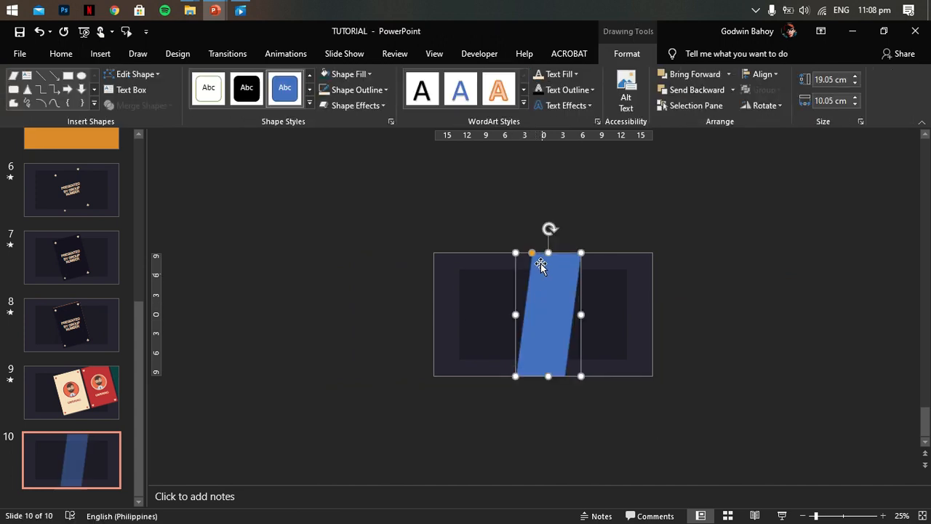
{"action": "left_click", "coordinate": [766, 105]}
{"action": "left_click", "coordinate": [790, 172]}
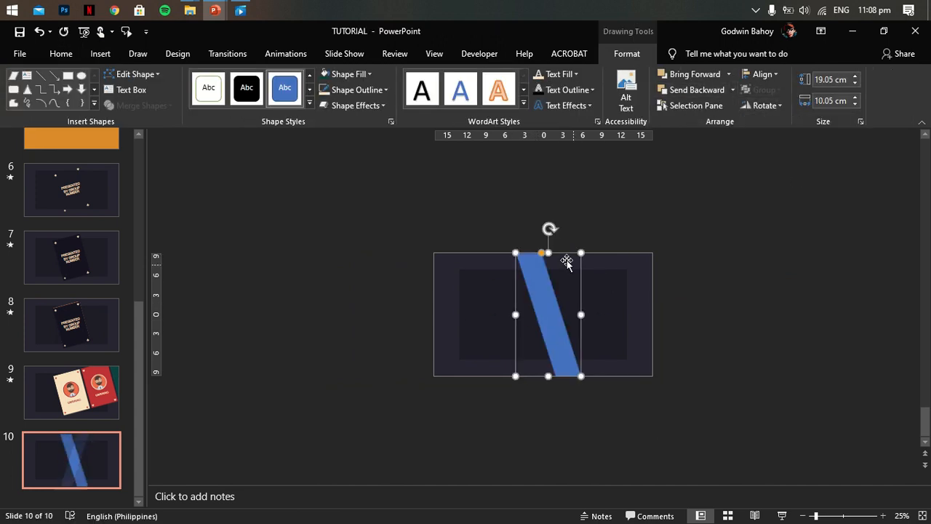
- Remove the parallelogram's outline and fill it with the recently used cream color
{"action": "left_click", "coordinate": [362, 92]}
{"action": "left_click", "coordinate": [355, 239]}
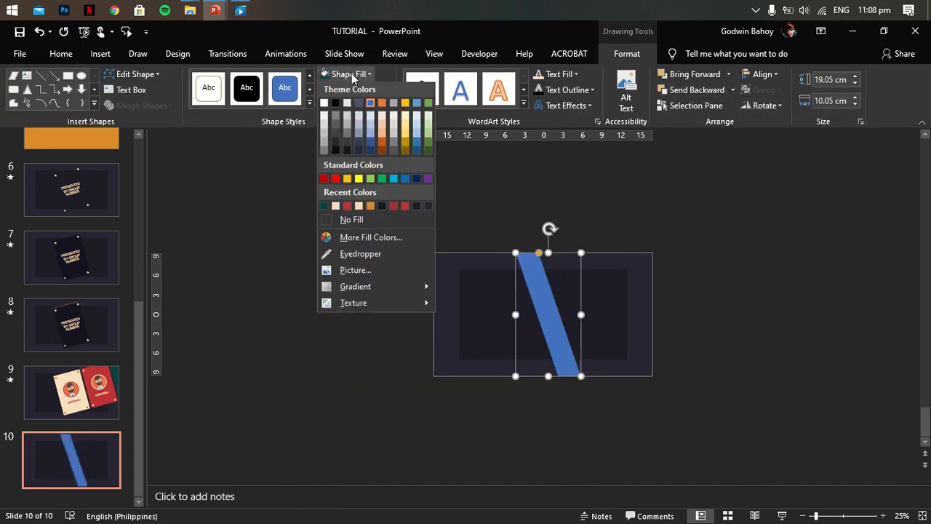
{"action": "left_click", "coordinate": [351, 74]}
{"action": "left_click", "coordinate": [336, 205]}
- Center the cream band horizontally on slide 10 and narrow it to about 8.2 cm
{"action": "left_click", "coordinate": [760, 74]}
{"action": "left_click", "coordinate": [773, 109]}
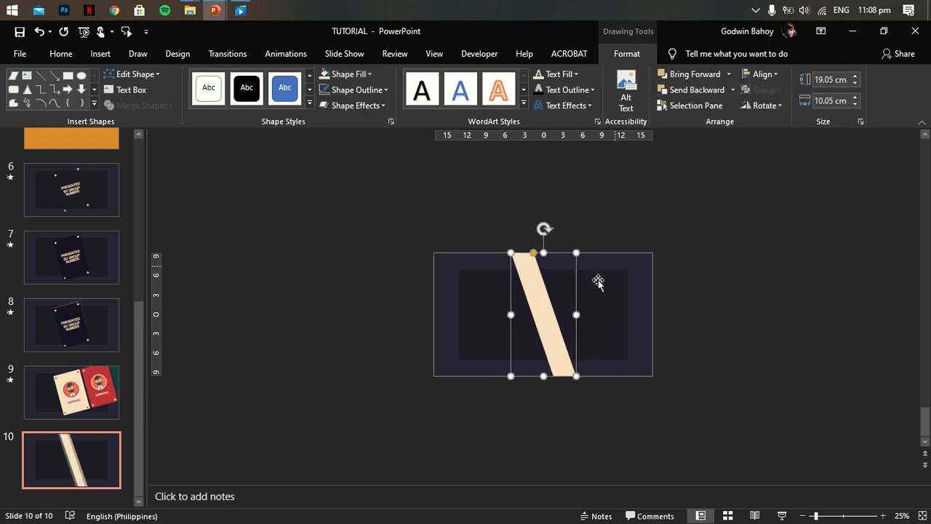
{"action": "left_click_drag", "start_coordinate": [582, 314], "coordinate": [563, 308]}
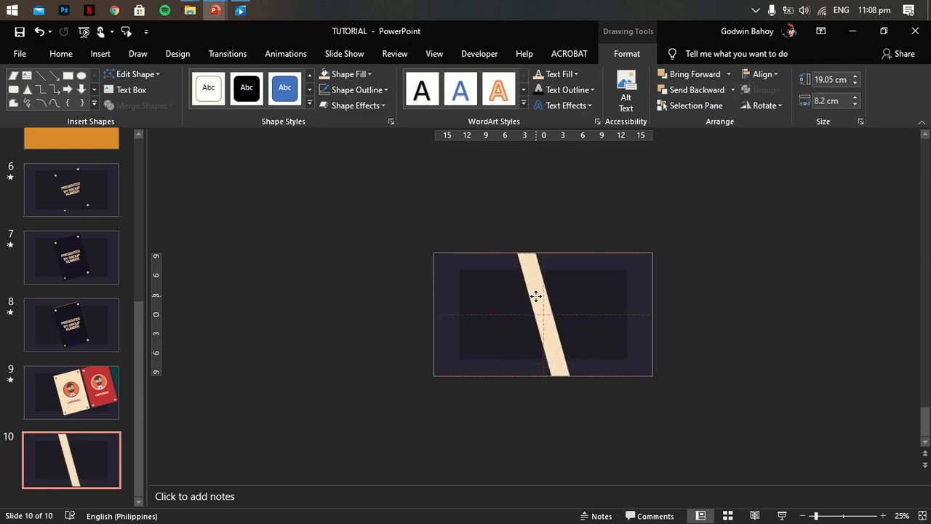
{"action": "left_click", "coordinate": [721, 274]}
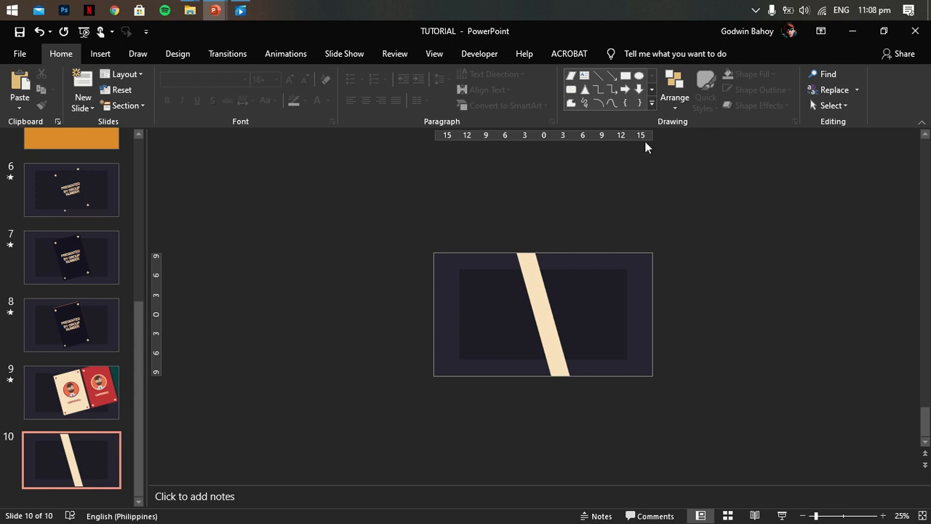
- Add a blank slide 11 and apply the Fade transition to slide 10
{"action": "left_click", "coordinate": [82, 103]}
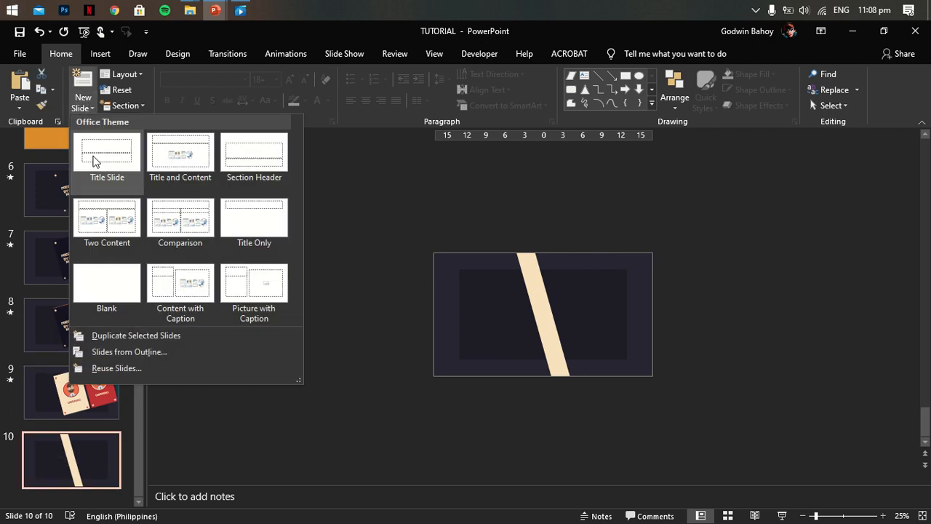
{"action": "left_click", "coordinate": [117, 278]}
{"action": "left_click", "coordinate": [91, 380]}
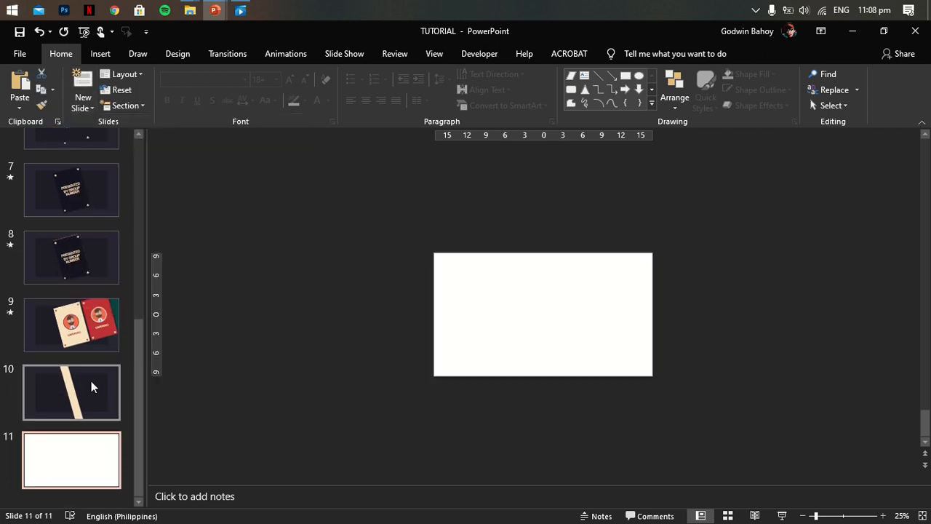
{"action": "left_click", "coordinate": [227, 53]}
{"action": "left_click", "coordinate": [191, 88]}
- Try the Fade transition on slide 11
{"action": "left_click", "coordinate": [71, 453]}
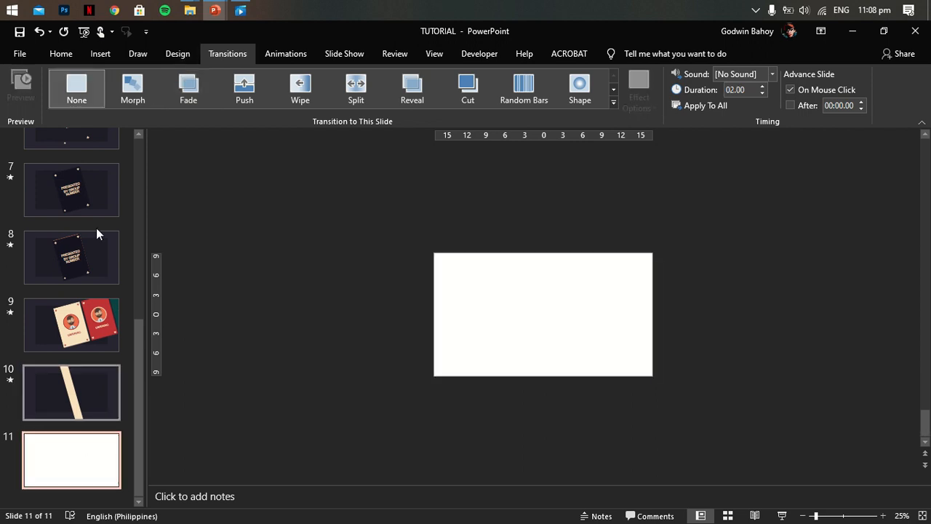
{"action": "left_click", "coordinate": [184, 87]}
{"action": "left_click", "coordinate": [71, 393]}
{"action": "left_click", "coordinate": [451, 276]}
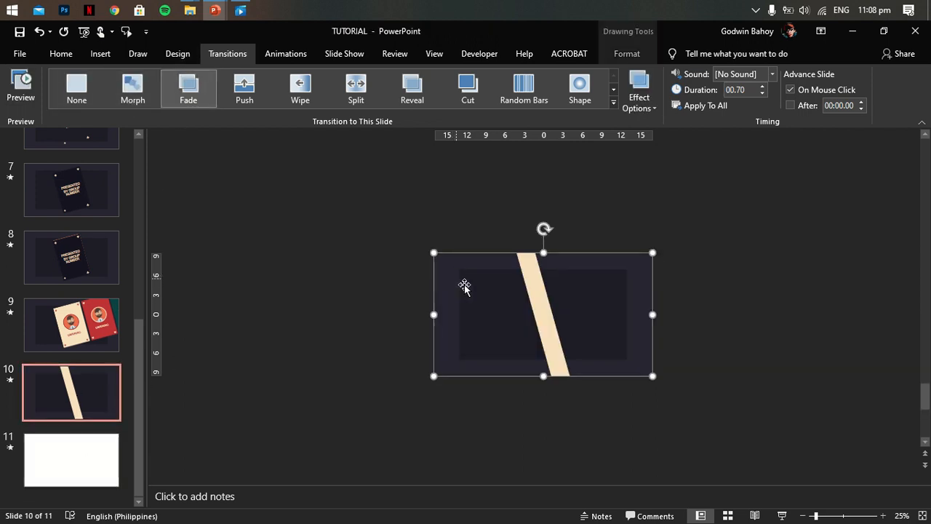
{"action": "left_click", "coordinate": [398, 366]}
- Copy the cream band from slide 10 onto slide 11 and give slide 11 the Morph transition
{"action": "left_click", "coordinate": [538, 297]}
{"action": "right_click", "coordinate": [537, 300]}
{"action": "key", "text": "Escape"}
{"action": "left_click", "coordinate": [36, 460]}
{"action": "left_click", "coordinate": [132, 88]}
{"action": "right_click", "coordinate": [539, 266]}
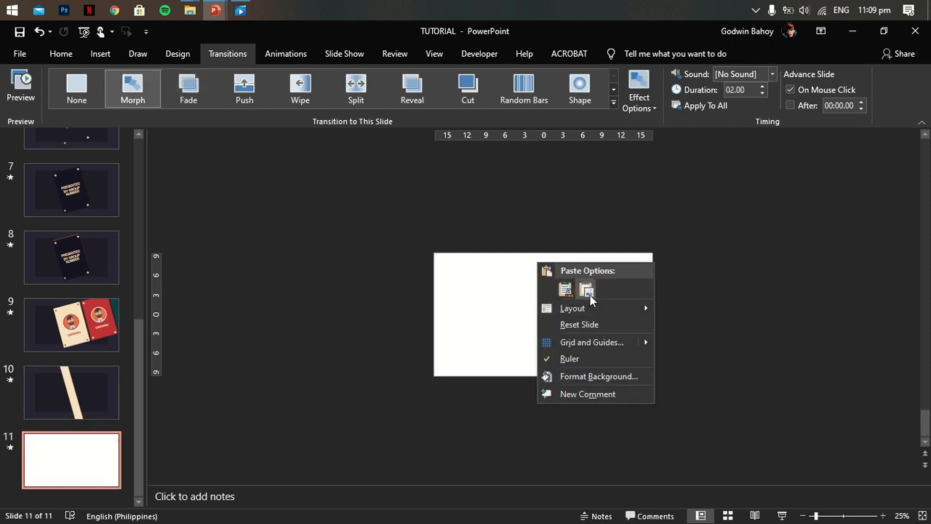
{"action": "left_click", "coordinate": [565, 291]}
- Stretch the cream band on slide 11 to both slide edges and remove its slant so it covers the whole slide
{"action": "left_click_drag", "start_coordinate": [570, 315], "coordinate": [652, 315]}
{"action": "left_click_drag", "start_coordinate": [518, 311], "coordinate": [435, 309]}
{"action": "left_click_drag", "start_coordinate": [572, 255], "coordinate": [650, 316]}
{"action": "left_click", "coordinate": [299, 395]}
- Play the slide show from slide 10 to check the band's morph into slide 11, and exit it
{"action": "key", "text": "Page_Up"}
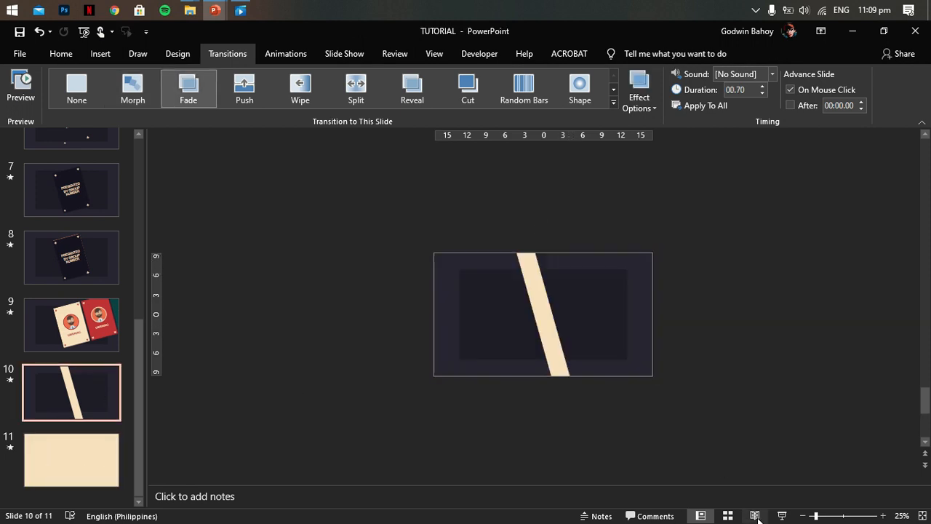
{"action": "left_click", "coordinate": [783, 515]}
{"action": "key", "text": "Right"}
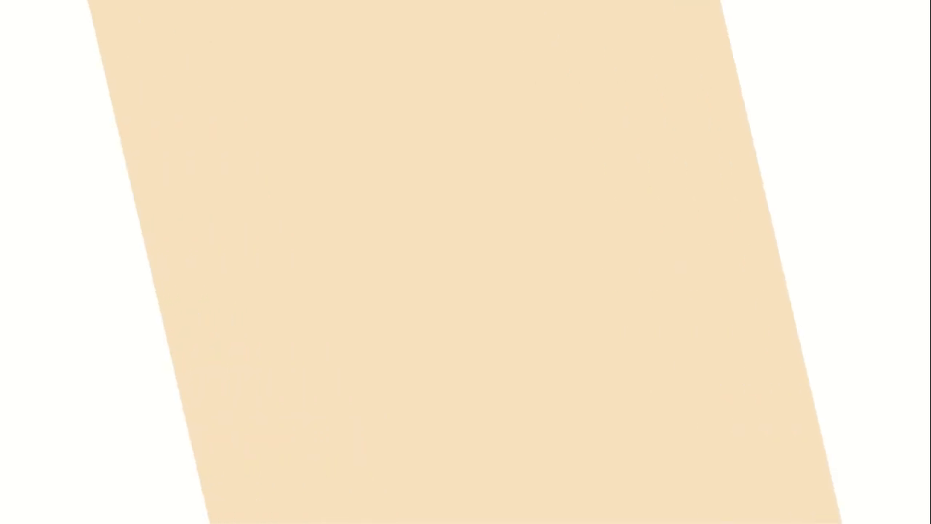
{"action": "key", "text": "Escape"}
- Copy the dark background shapes from slide 10 onto slide 11
{"action": "left_click", "coordinate": [484, 286]}
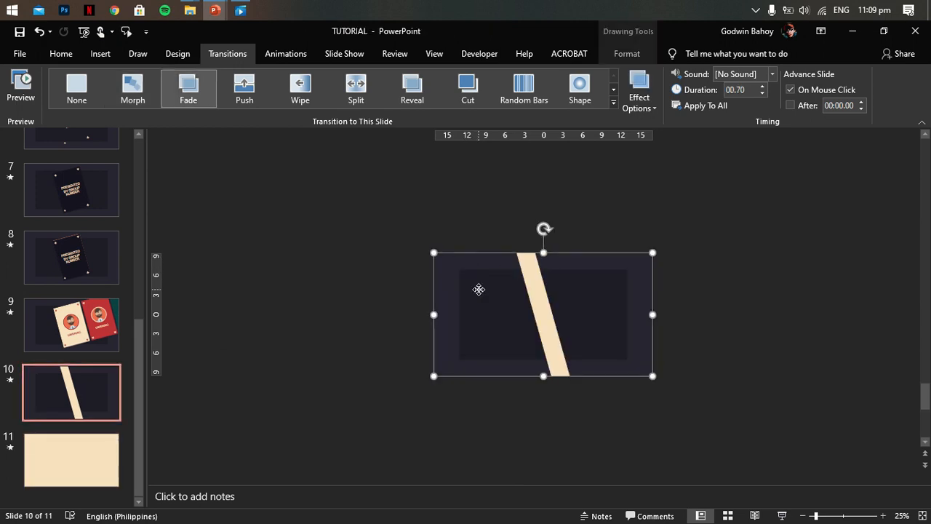
{"action": "right_click", "coordinate": [483, 294]}
{"action": "left_click", "coordinate": [499, 312]}
{"action": "key", "text": "Page_Down"}
{"action": "right_click", "coordinate": [517, 282]}
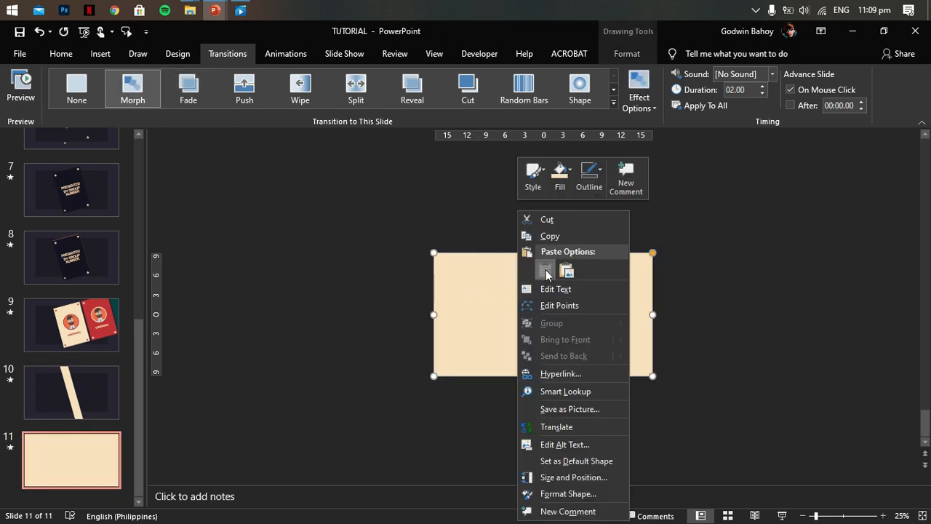
{"action": "left_click", "coordinate": [543, 328]}
- Send the pasted dark background behind the cream shape on slide 11 and return to slide 10
{"action": "left_click", "coordinate": [627, 53]}
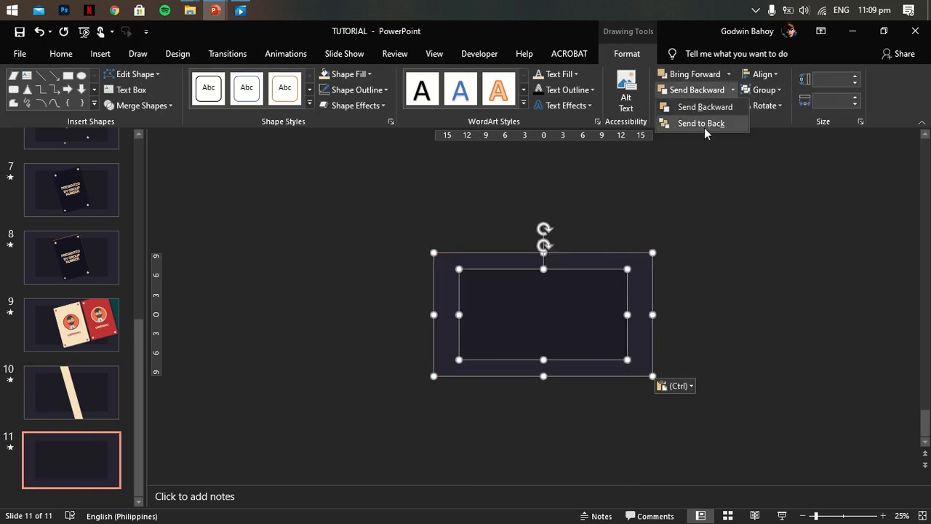
{"action": "left_click", "coordinate": [704, 123]}
{"action": "left_click", "coordinate": [804, 293]}
{"action": "left_click", "coordinate": [116, 368]}
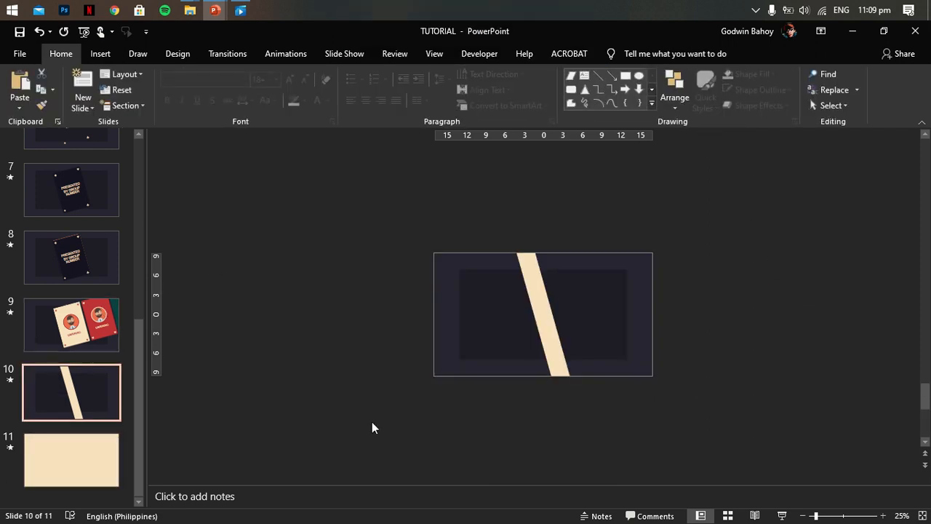
- Play the slide show from slide 10 to check the cream band's morph over the dark background, and exit it
{"action": "left_click", "coordinate": [784, 516]}
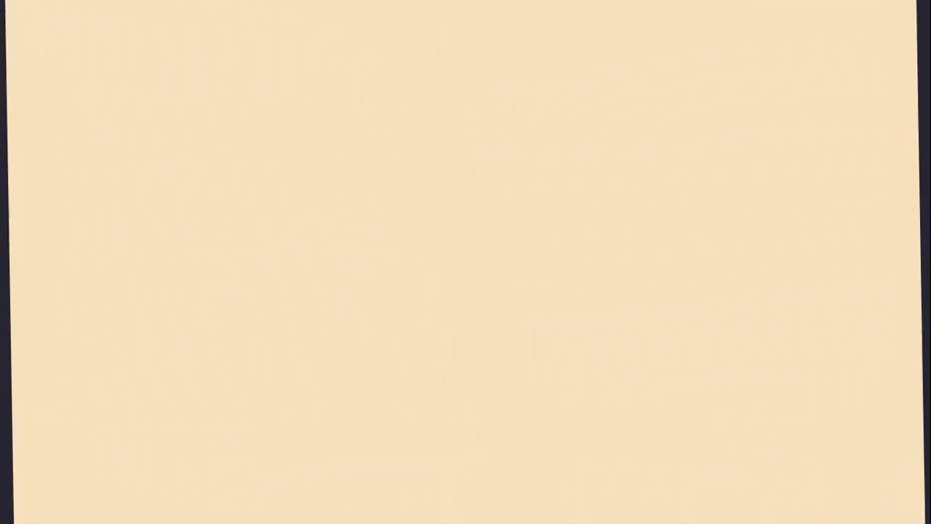
{"action": "key", "text": "Escape"}
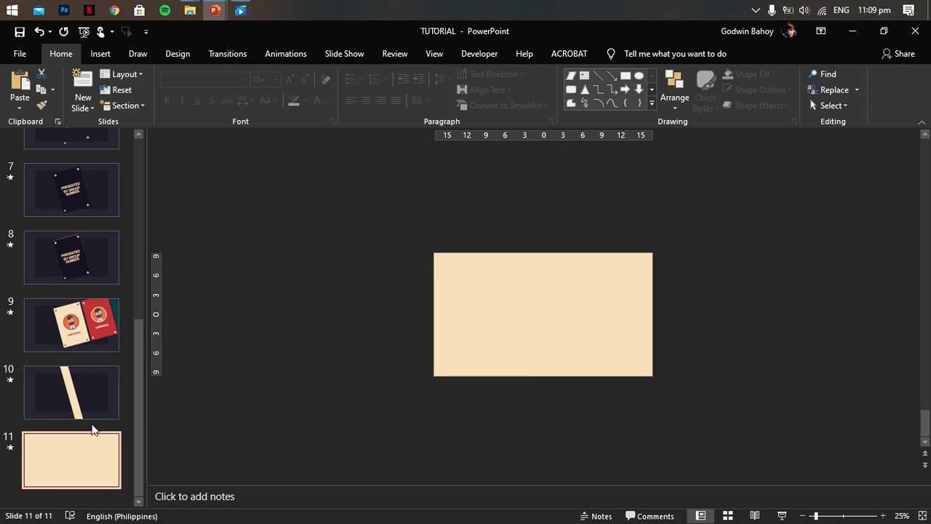
- Add a blank slide 12 and copy the dark background shapes from slide 10 onto it
{"action": "left_click", "coordinate": [83, 108]}
{"action": "left_click", "coordinate": [114, 276]}
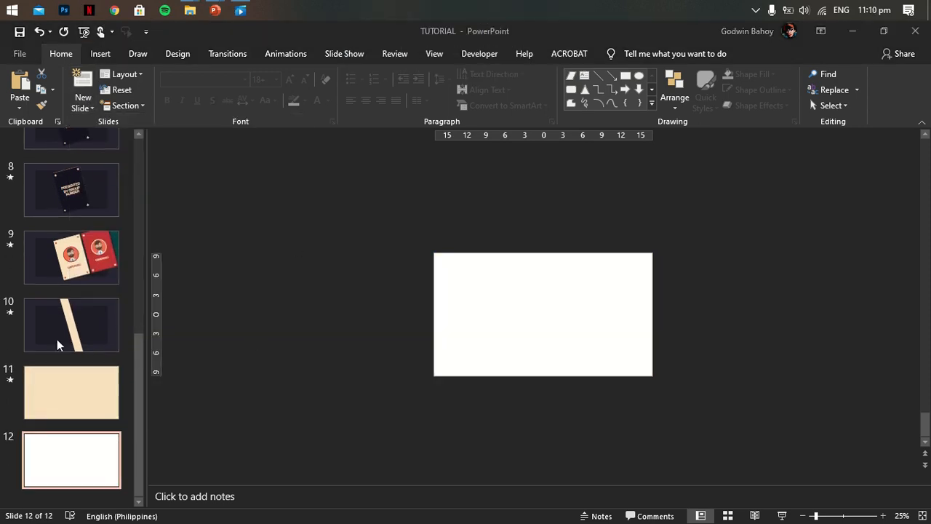
{"action": "left_click", "coordinate": [67, 294]}
{"action": "left_click", "coordinate": [484, 299]}
{"action": "right_click", "coordinate": [485, 299]}
{"action": "left_click", "coordinate": [517, 99]}
{"action": "left_click", "coordinate": [71, 459]}
{"action": "right_click", "coordinate": [542, 283]}
{"action": "left_click", "coordinate": [562, 309]}
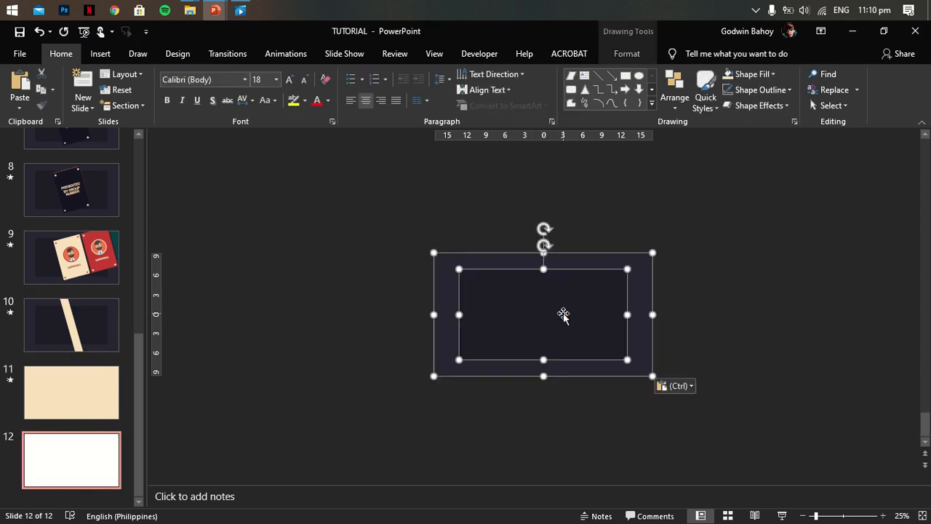
- Draw a text box across the dark panel on slide 12 and enter VINCENZO at 88 pt
{"action": "key", "text": "Escape"}
{"action": "left_click", "coordinate": [100, 54]}
{"action": "left_click", "coordinate": [583, 91]}
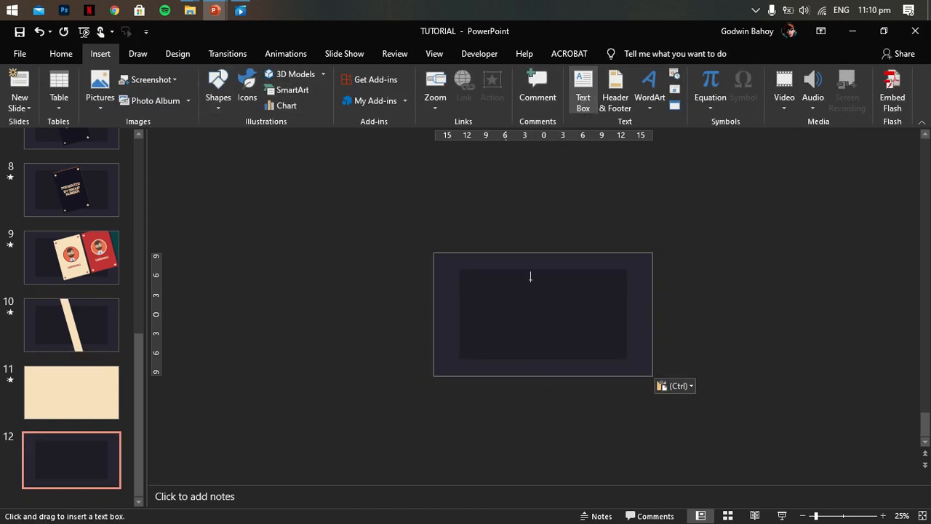
{"action": "left_click_drag", "start_coordinate": [480, 285], "coordinate": [613, 320]}
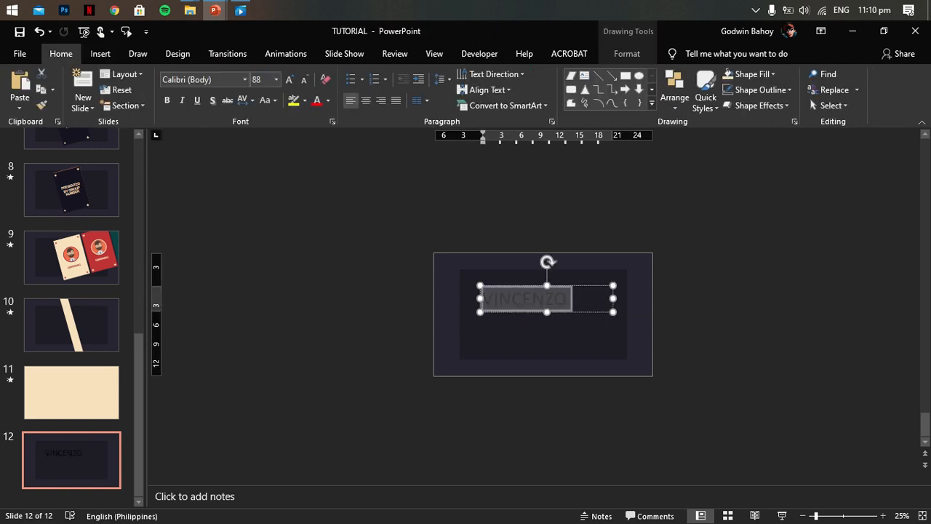
- Center the VINCENZO text and its box, enlarge the text to 96 pt and color it cream
{"action": "scroll", "coordinate": [617, 320], "scroll_direction": "up", "scroll_amount": 3}
{"action": "left_click_drag", "start_coordinate": [599, 241], "coordinate": [589, 240]}
{"action": "left_click", "coordinate": [329, 100]}
{"action": "left_click", "coordinate": [317, 234]}
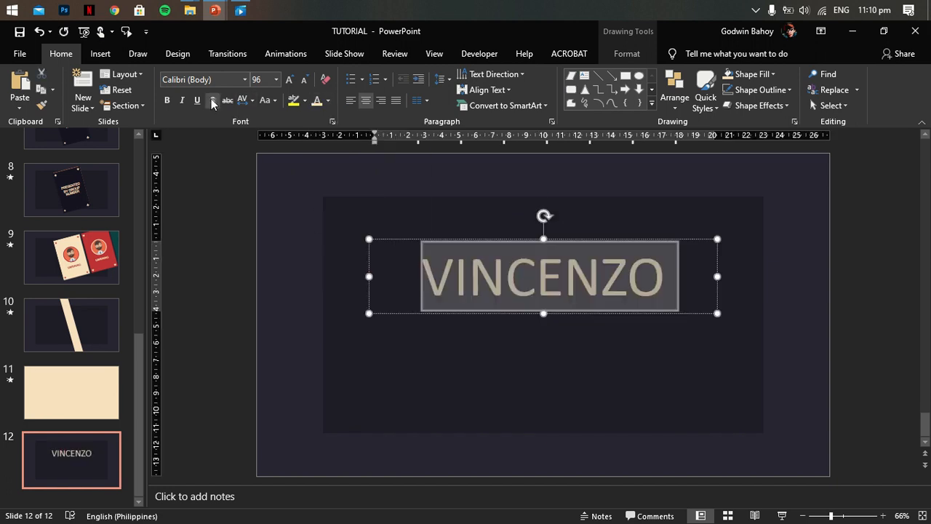
- Try the Lemon Milk font on the VINCENZO text
{"action": "type", "text": "Lemon MILK"}
{"action": "key", "text": "Return"}
{"action": "key", "text": "ctrl+shift+period"}
{"action": "key", "text": "ctrl+shift+comma"}
- Change the VINCENZO text to the Adventure font at 115 pt
{"action": "left_click", "coordinate": [245, 80]}
{"action": "scroll", "coordinate": [250, 218], "scroll_direction": "down", "scroll_amount": 6}
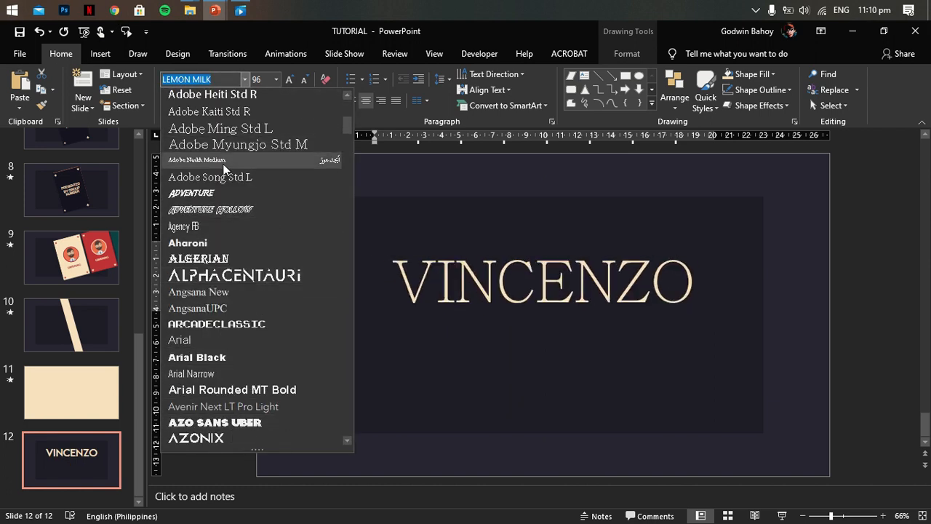
{"action": "left_click", "coordinate": [221, 194]}
{"action": "key", "text": "ctrl+shift+period"}
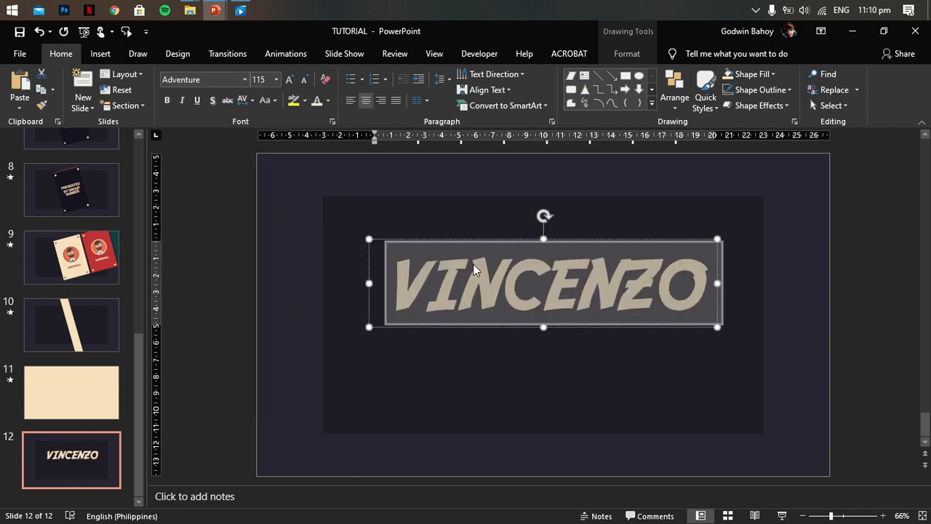
{"action": "left_click", "coordinate": [860, 276]}
- Duplicate the VINCENZO text box directly below and replace the copy's text with BY GBSINING in a smaller size
{"action": "left_click", "coordinate": [651, 263]}
{"action": "left_click", "coordinate": [649, 239]}
{"action": "left_click_drag", "start_coordinate": [642, 261], "coordinate": [642, 337]}
{"action": "double_click", "coordinate": [608, 339]}
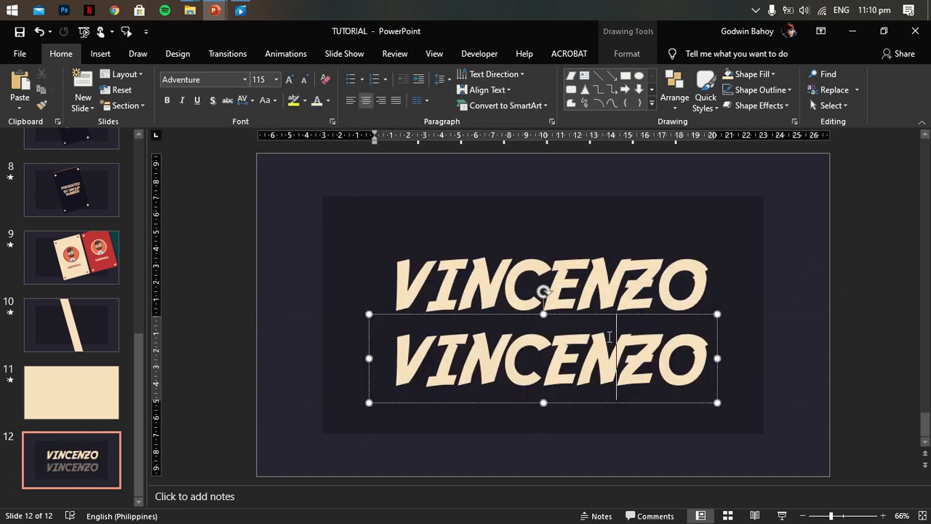
{"action": "key", "text": "ctrl+shift+comma"}
{"action": "key", "text": "ctrl+shift+comma"}
{"action": "key", "text": "ctrl+shift+comma"}
{"action": "key", "text": "ctrl+shift+comma"}
{"action": "type", "text": "GBSINING"}
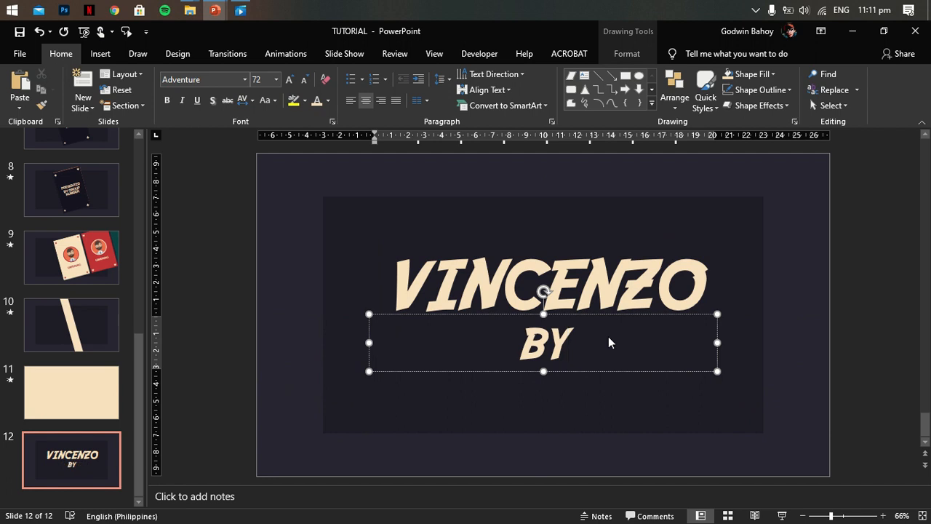
- Reduce the BY GBSINING text below 66 pt and shift its box slightly down under the title
{"action": "key", "text": "ctrl+a"}
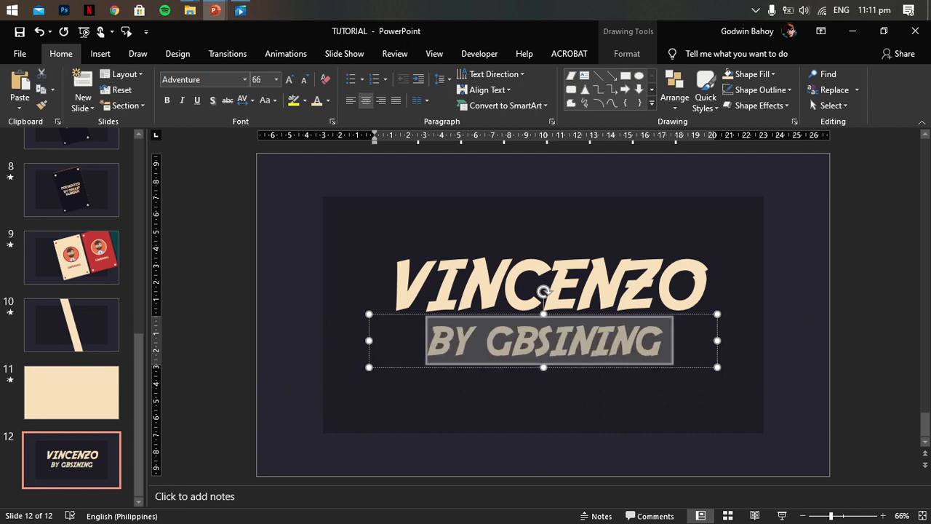
{"action": "key", "text": "ctrl+shift+comma"}
{"action": "key", "text": "ctrl+shift+comma"}
{"action": "key", "text": "ctrl+shift+comma"}
{"action": "key", "text": "ctrl+shift+comma"}
{"action": "key", "text": "ctrl+shift+comma"}
{"action": "left_click_drag", "start_coordinate": [628, 315], "coordinate": [628, 322]}
- Append PPT to the VINCENZO title
{"action": "left_click", "coordinate": [607, 277]}
{"action": "left_click", "coordinate": [579, 233]}
{"action": "left_click", "coordinate": [577, 257]}
{"action": "left_click", "coordinate": [576, 239]}
{"action": "left_click", "coordinate": [700, 290]}
{"action": "type", "text": "PPT"}
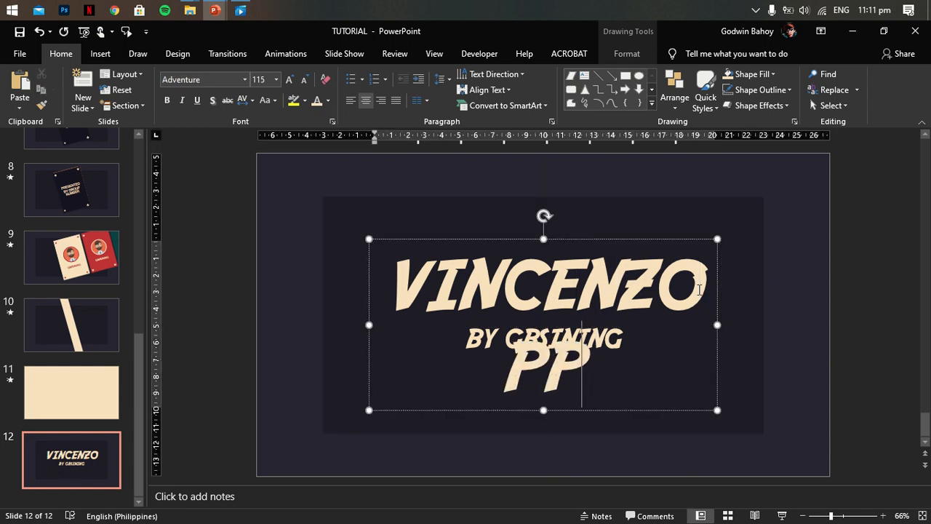
- Set the VINCENZO PPT title to 88 pt and widen its box so the text fits on one line
{"action": "key", "text": "ctrl+a"}
{"action": "key", "text": "ctrl+shift+comma"}
{"action": "key", "text": "ctrl+shift+comma"}
{"action": "key", "text": "ctrl+shift+comma"}
{"action": "key", "text": "ctrl+shift+period"}
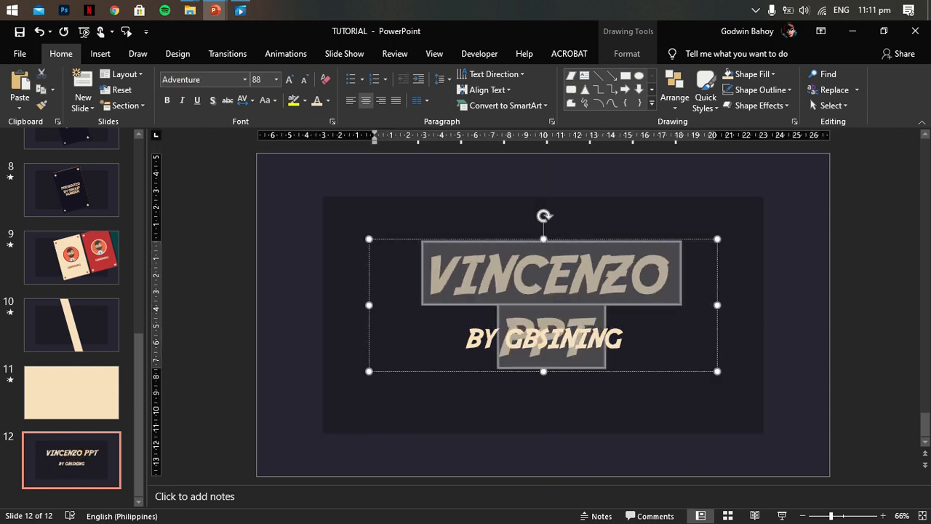
{"action": "left_click_drag", "start_coordinate": [717, 371], "coordinate": [773, 373]}
- Center the VINCENZO PPT and BY GBSINING text boxes horizontally on the slide and adjust their vertical placement
{"action": "left_click", "coordinate": [526, 347], "text": "shift"}
{"action": "left_click", "coordinate": [626, 55]}
{"action": "left_click", "coordinate": [763, 74]}
{"action": "left_click", "coordinate": [784, 107]}
{"action": "left_click_drag", "start_coordinate": [626, 237], "coordinate": [598, 244]}
{"action": "left_click", "coordinate": [758, 75]}
{"action": "left_click", "coordinate": [754, 76]}
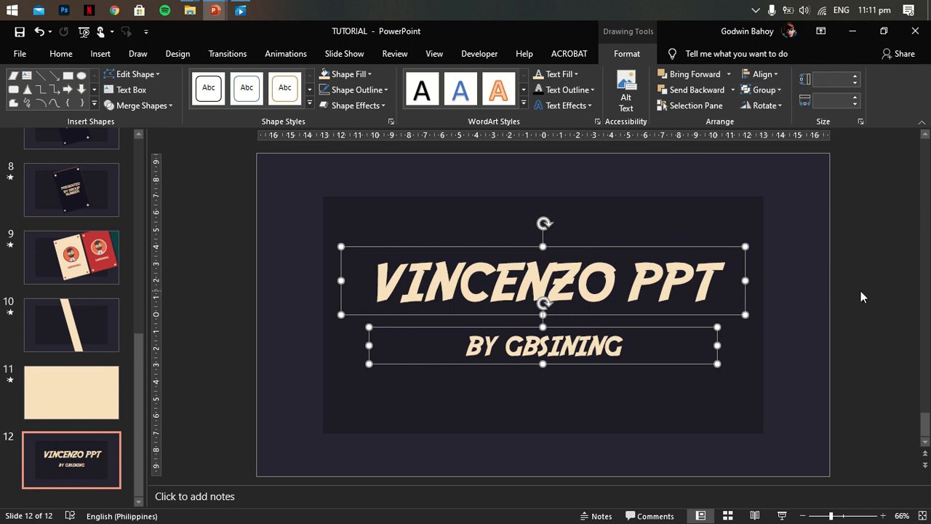
- Move the VINCENZO PPT title down closer to the BY GBSINING line, around the slide's middle
{"action": "left_click", "coordinate": [845, 297]}
{"action": "left_click", "coordinate": [564, 345]}
{"action": "mouse_move", "coordinate": [563, 327]}
{"action": "left_mouse_down"}
{"action": "mouse_move", "coordinate": [564, 316]}
{"action": "mouse_move", "coordinate": [563, 328]}
{"action": "left_mouse_up"}
{"action": "left_click", "coordinate": [574, 287]}
{"action": "left_click_drag", "start_coordinate": [577, 249], "coordinate": [577, 263]}
{"action": "left_click", "coordinate": [820, 265]}
{"action": "left_click", "coordinate": [518, 298]}
{"action": "left_click", "coordinate": [515, 261]}
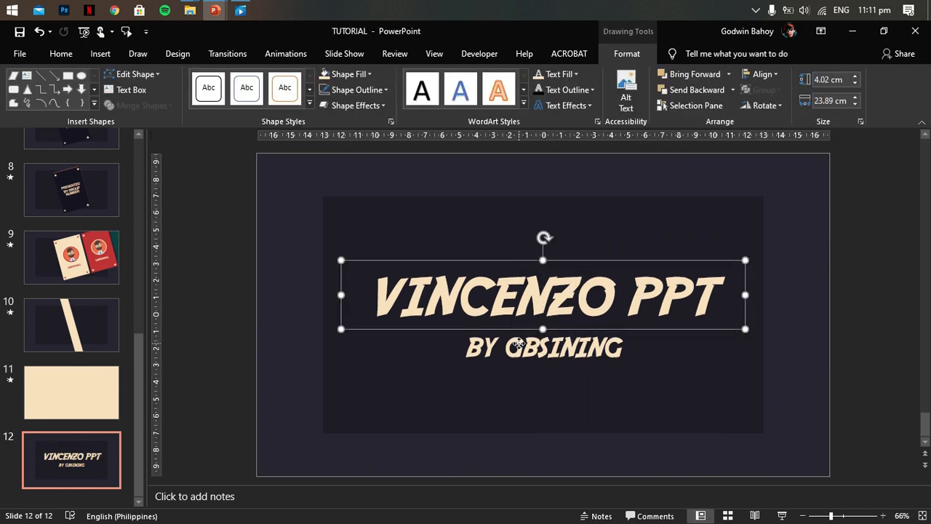
- Apply the Float In animation to the title text and the Fade transition to slide 12
{"action": "left_click", "coordinate": [285, 54]}
{"action": "left_click", "coordinate": [300, 87]}
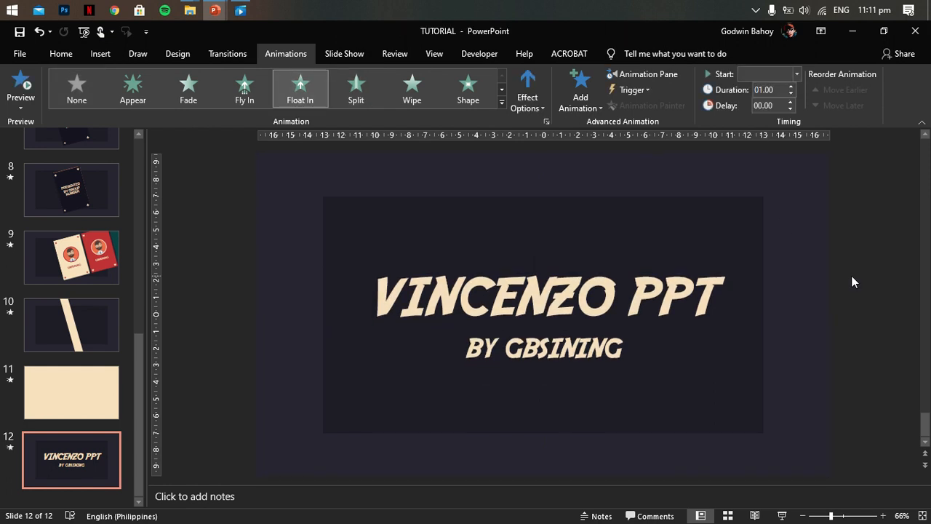
{"action": "left_click", "coordinate": [228, 53]}
{"action": "left_click", "coordinate": [188, 87]}
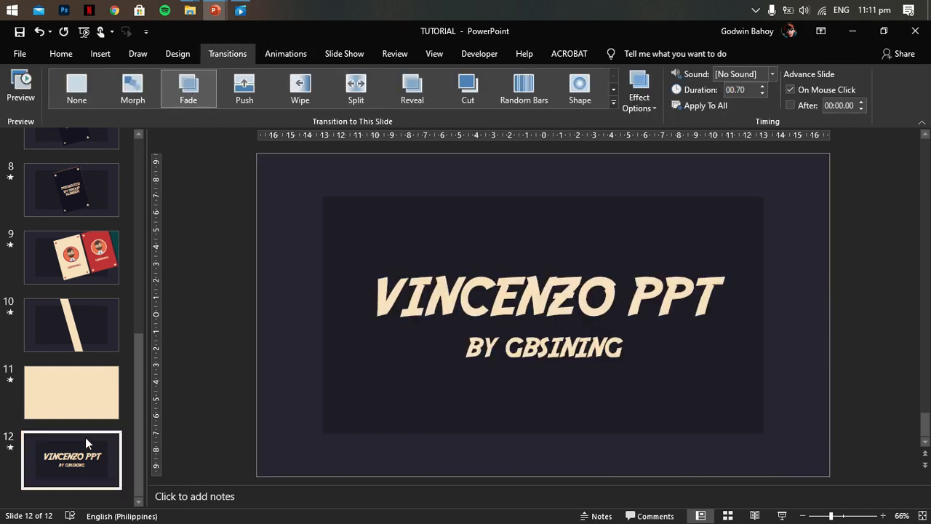